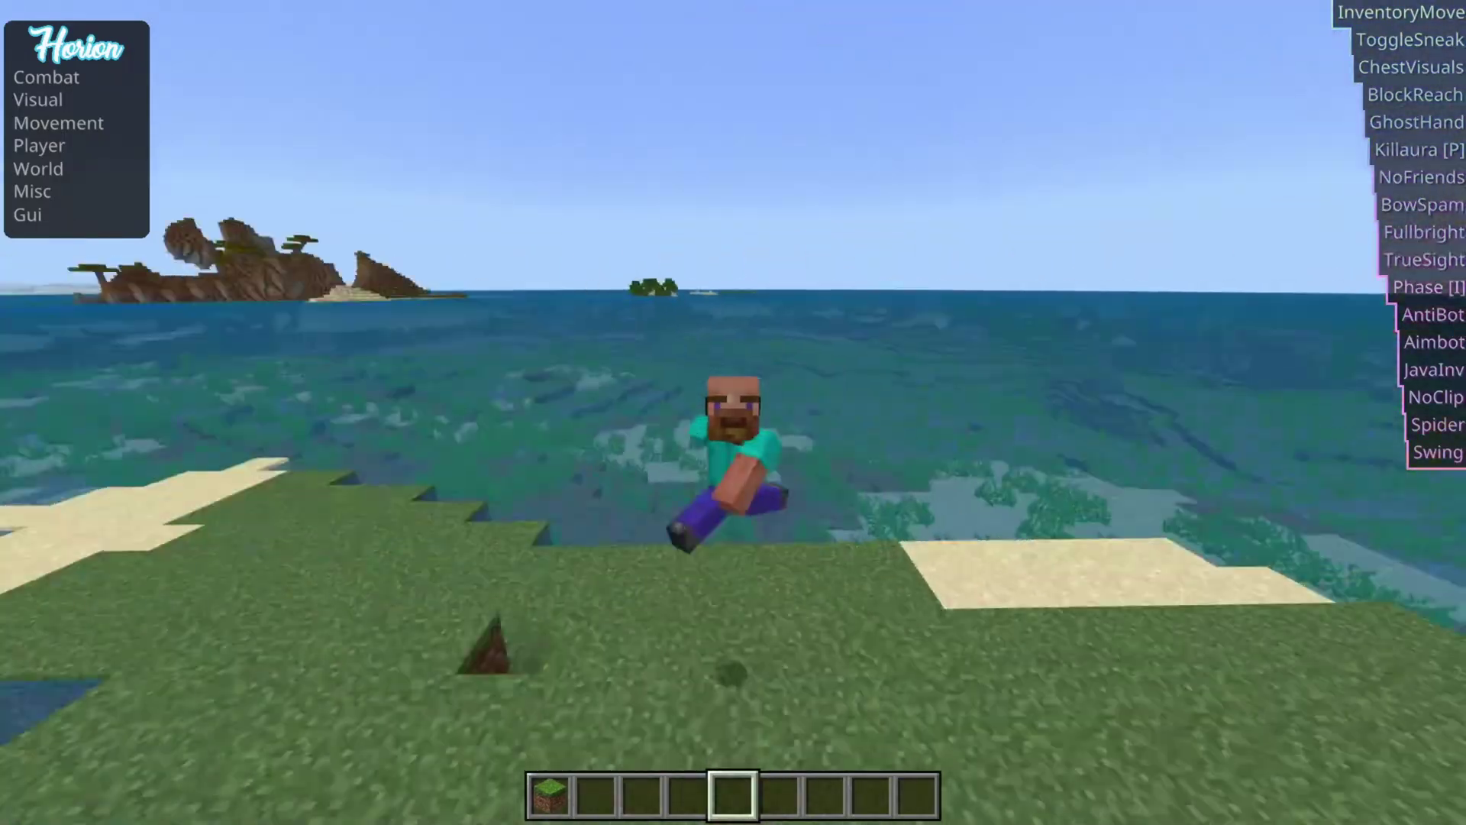
key("w")
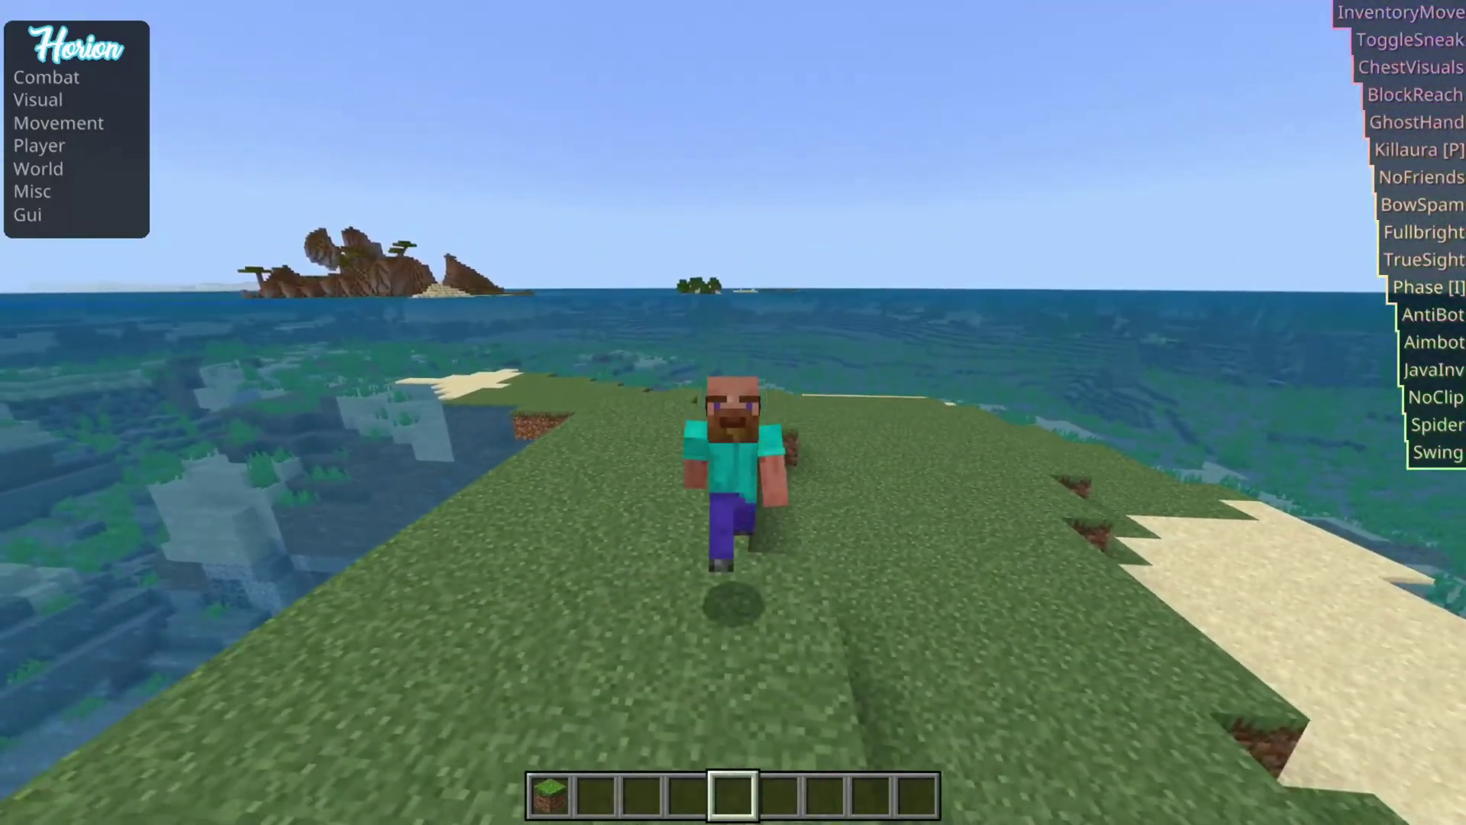
key("w")
key("Insert")
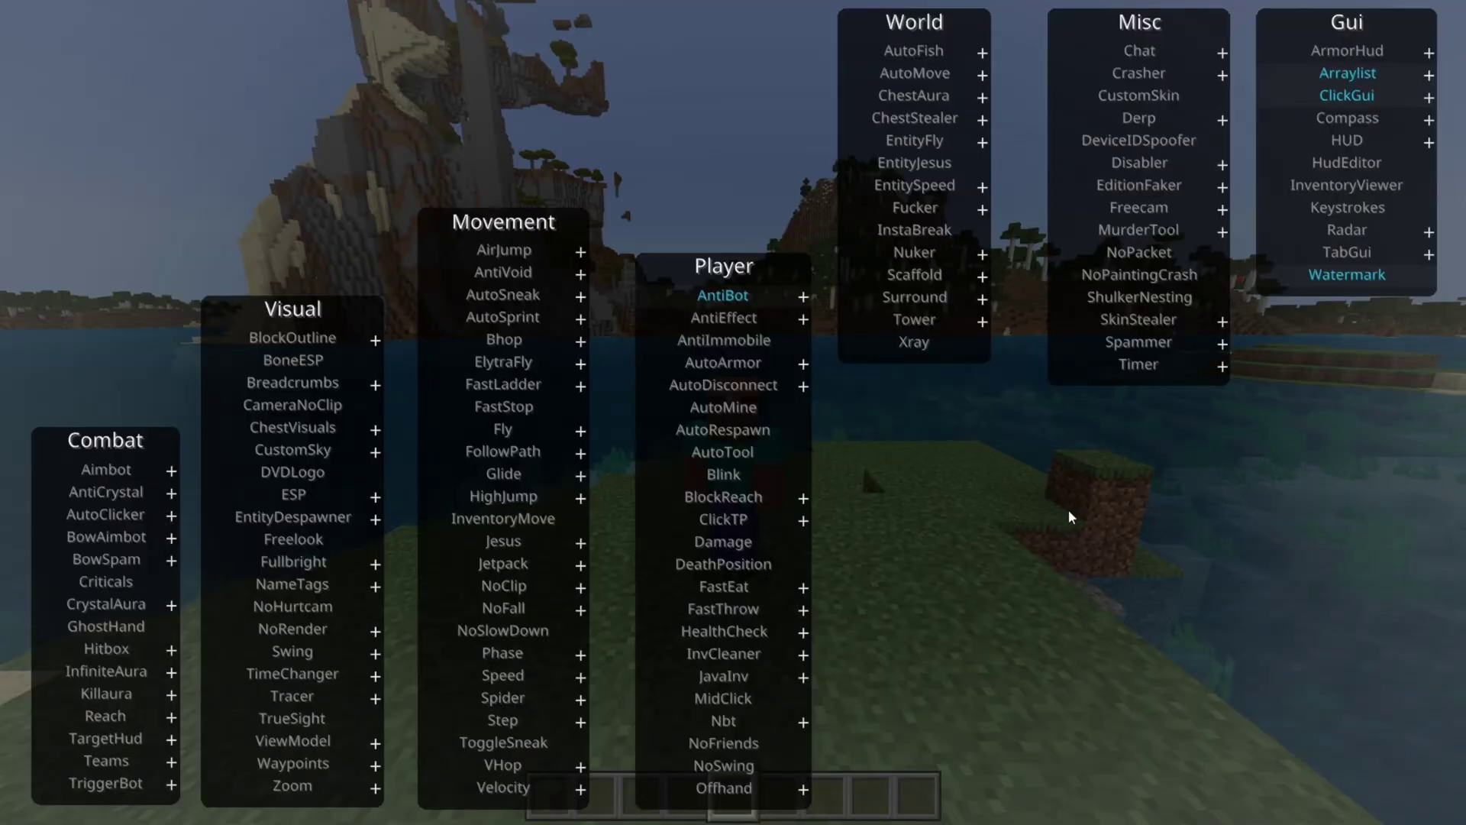
key("Insert")
key("Escape")
key("Escape")
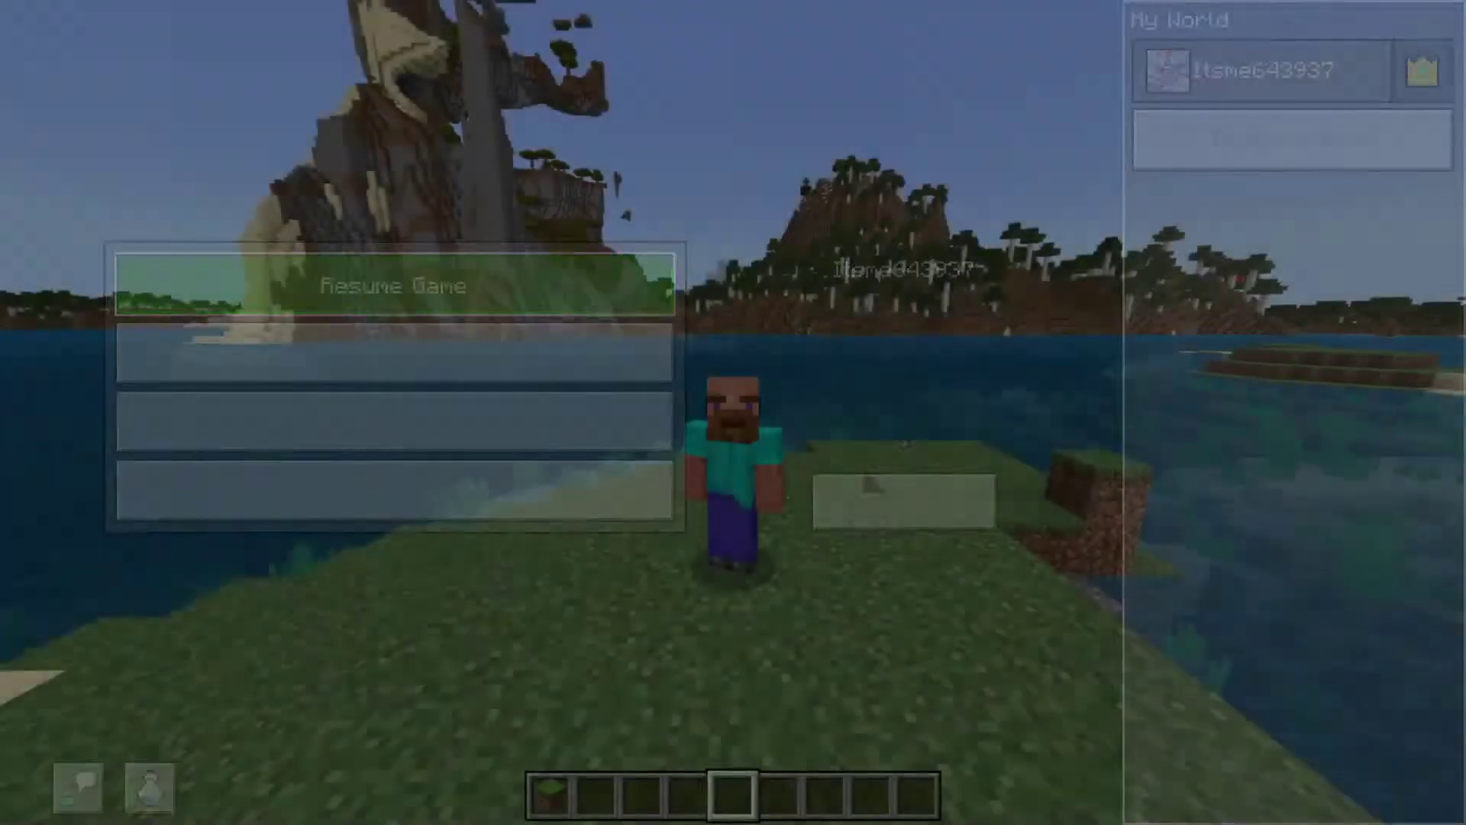
key("w")
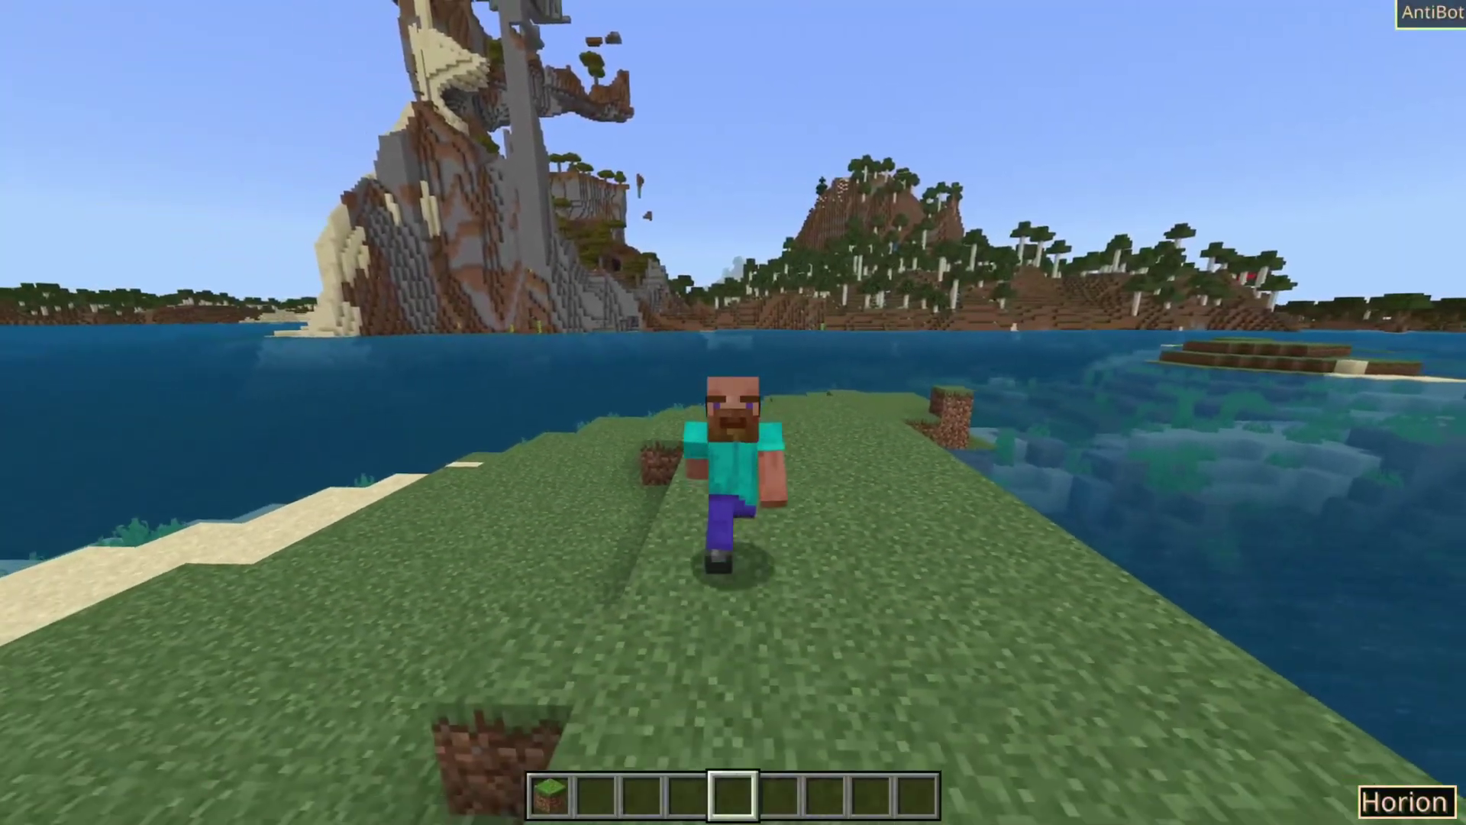
key("w")
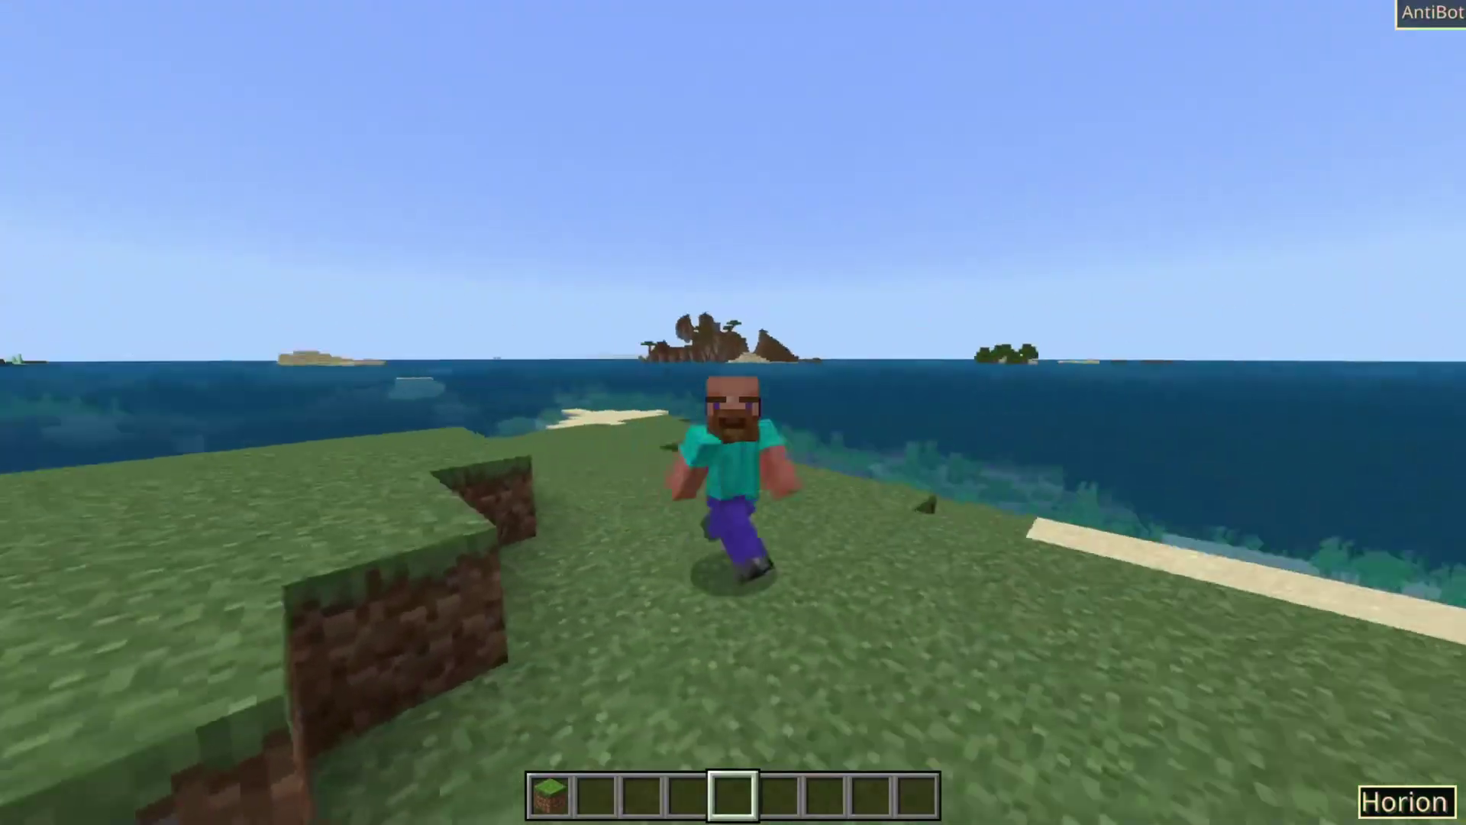
key("w")
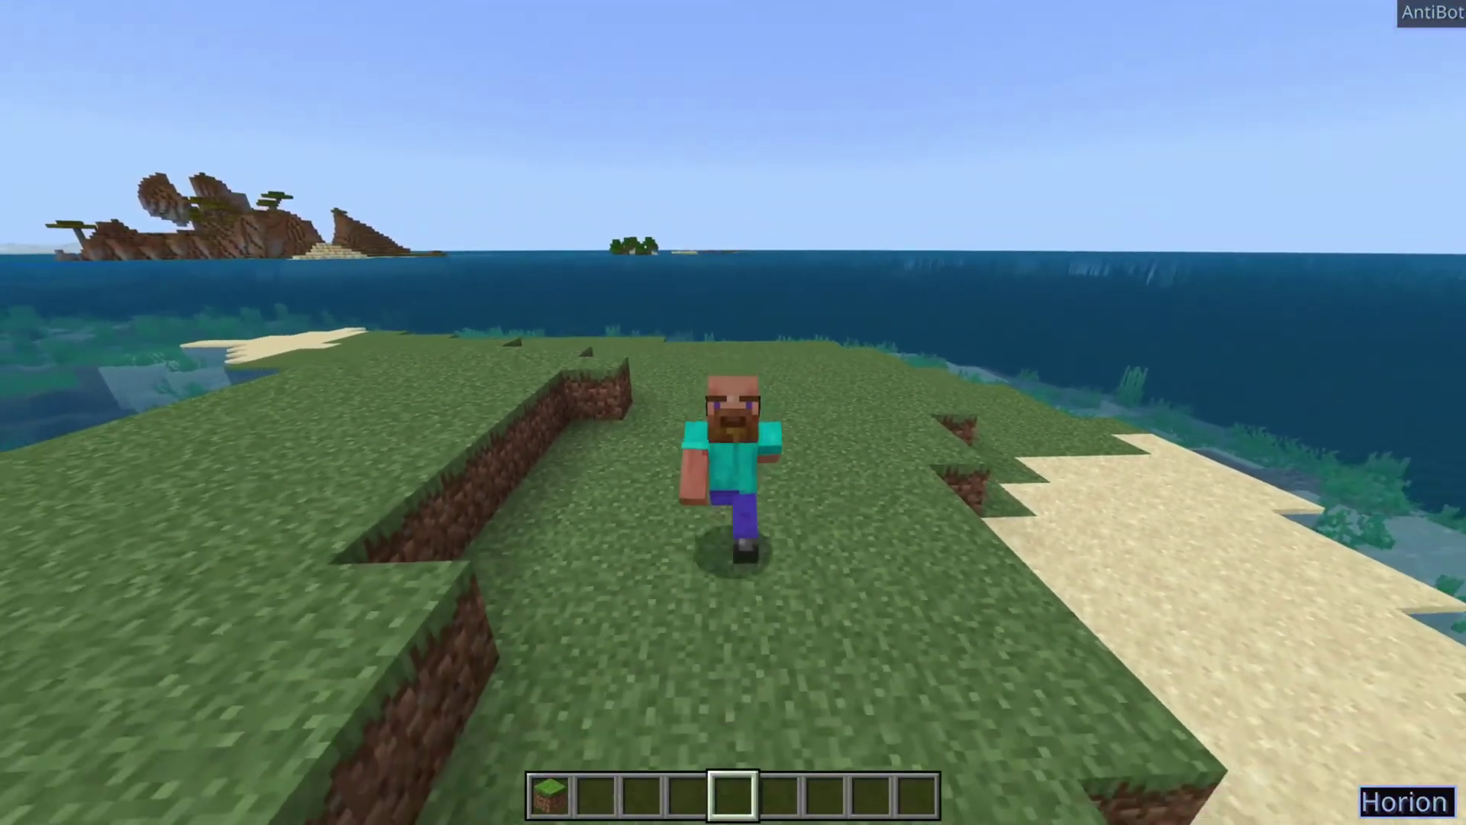
key("w")
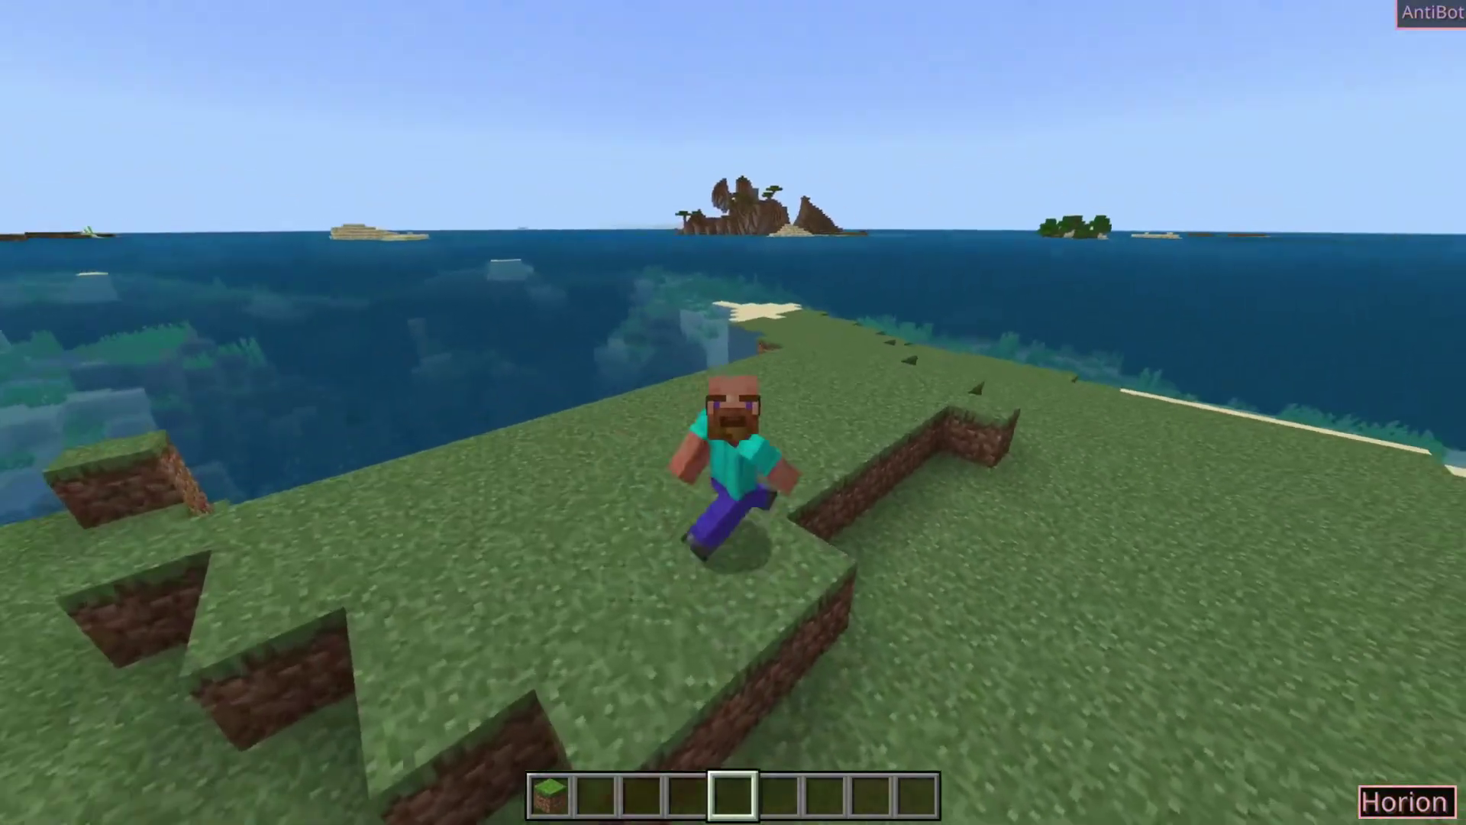
key("w")
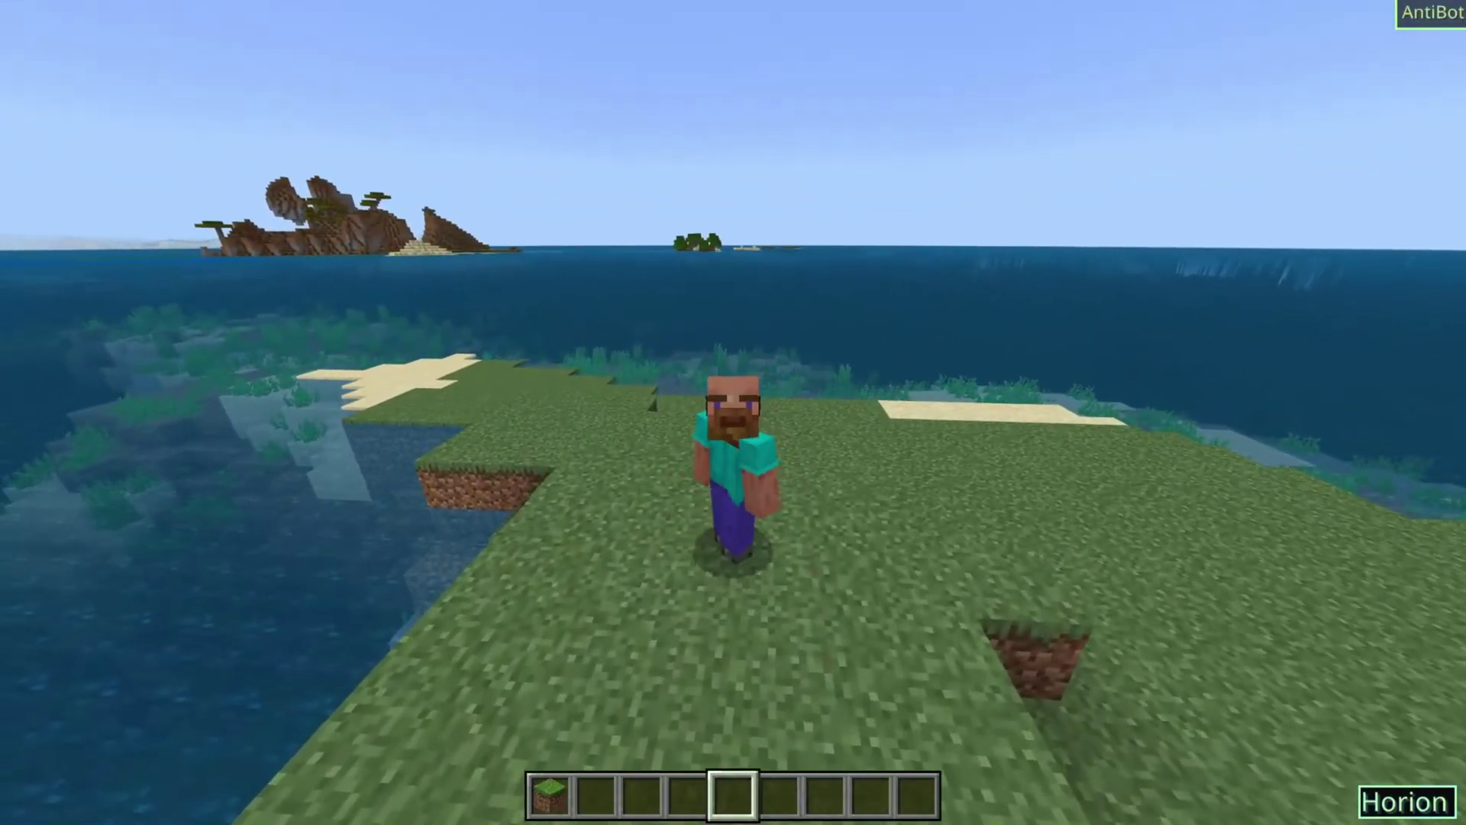
key("w")
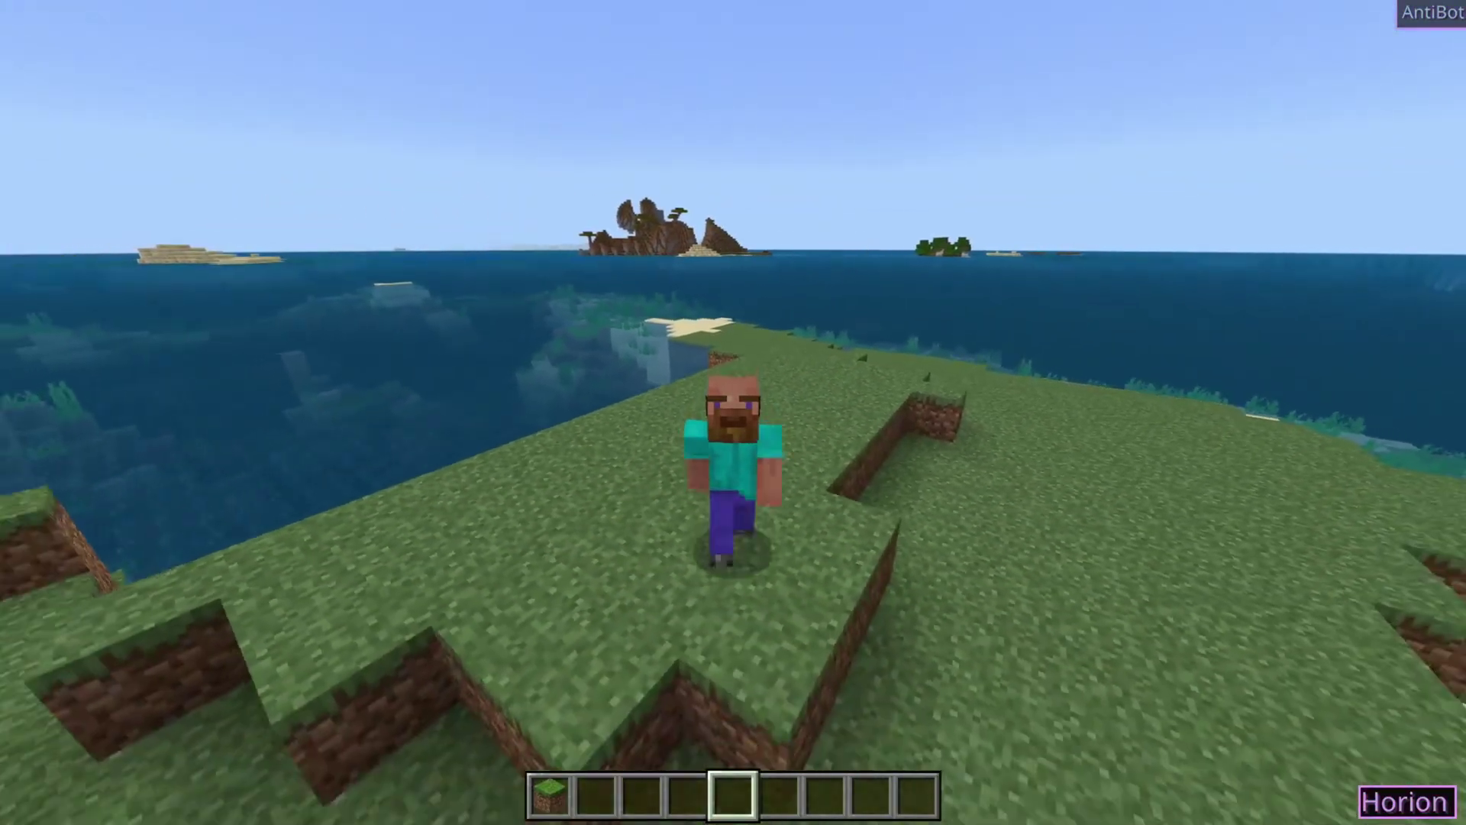
key("w")
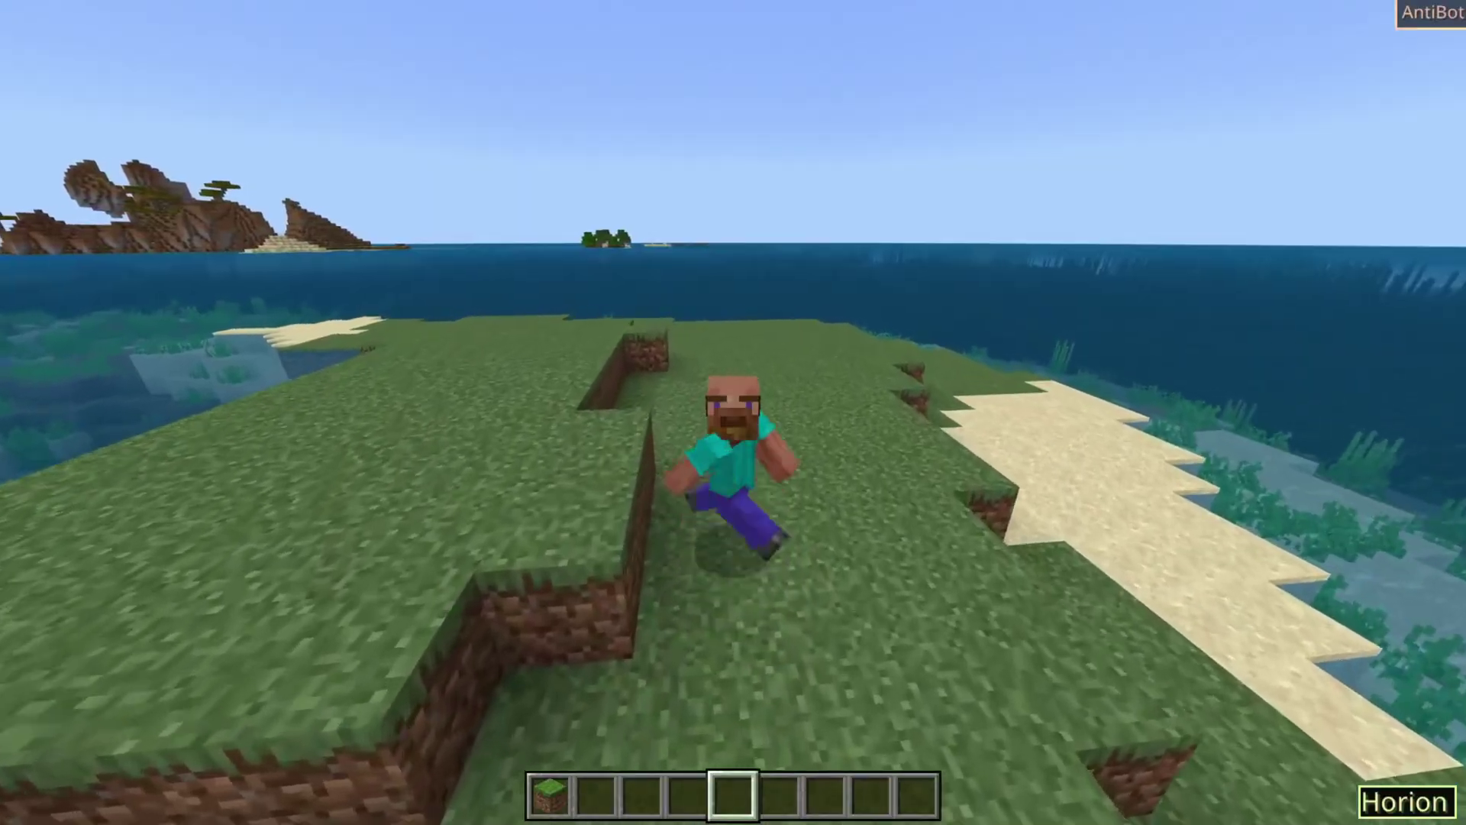
key("w")
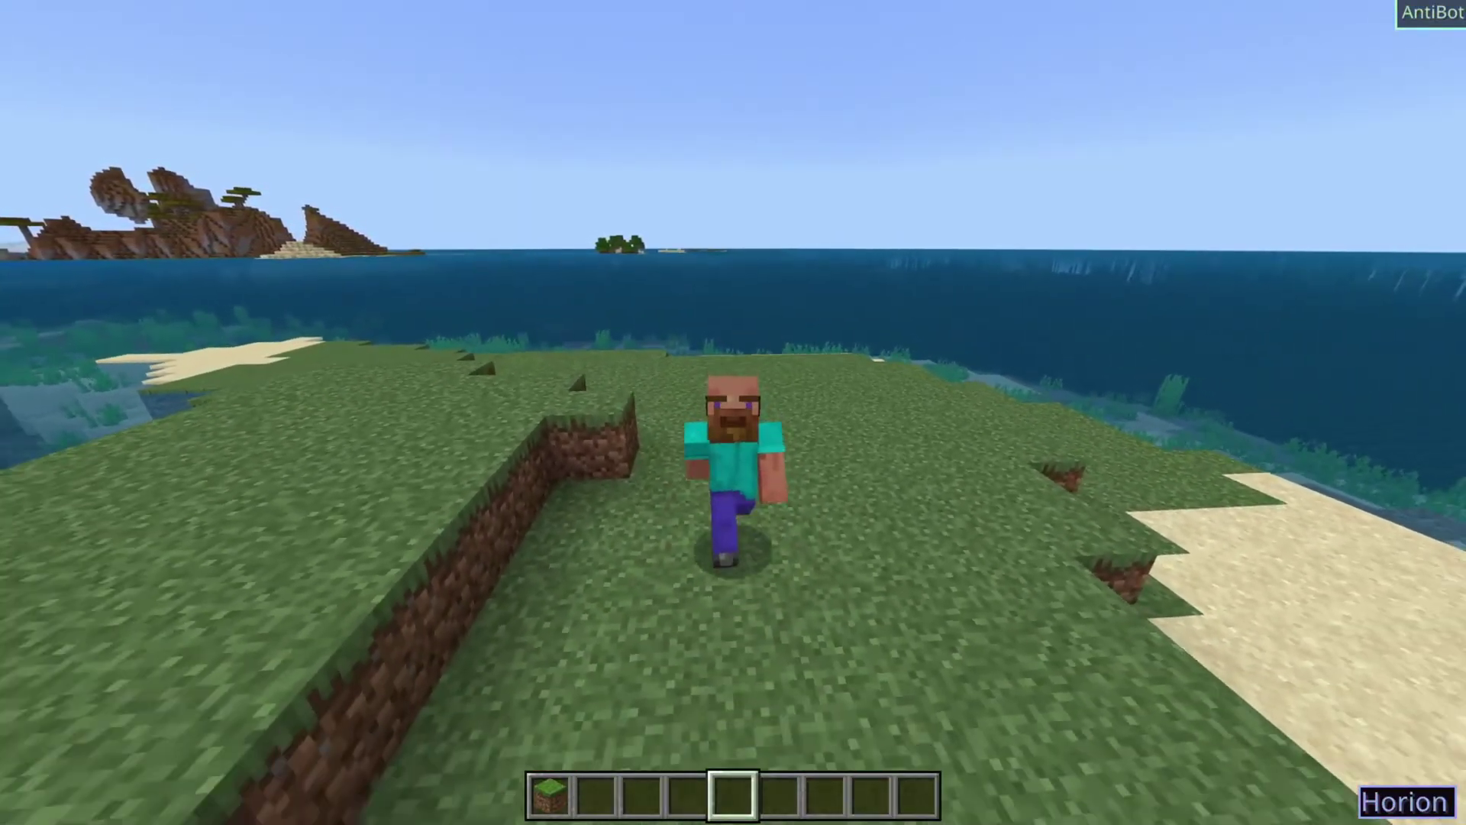
key("w")
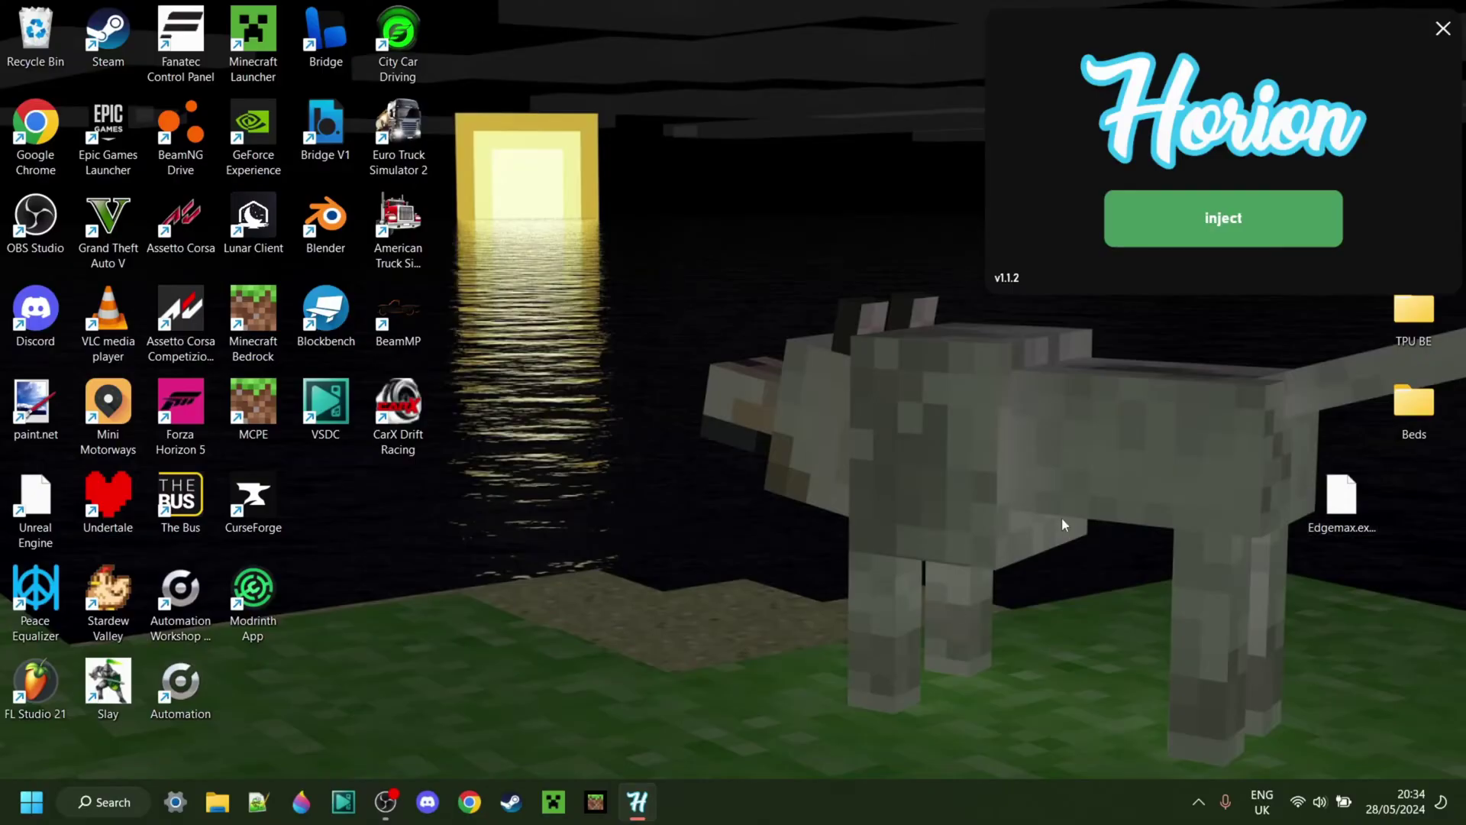
- Reposition the Edgemax.exe.subscribe file from the desktop's edge to the open area near the wolf on the wallpaper
left_click_drag(1342, 500, 1079, 498)
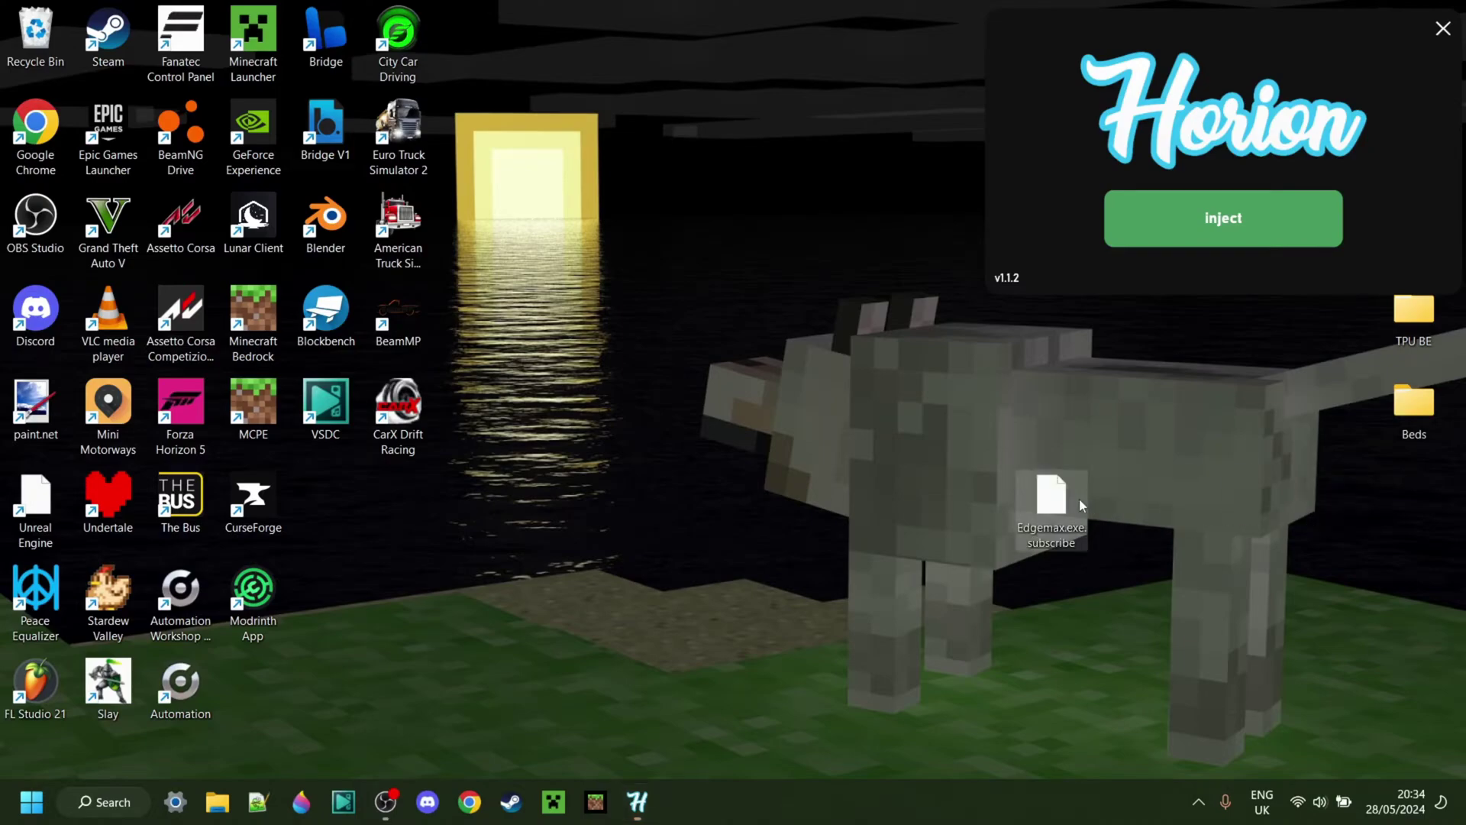
left_click(1111, 530)
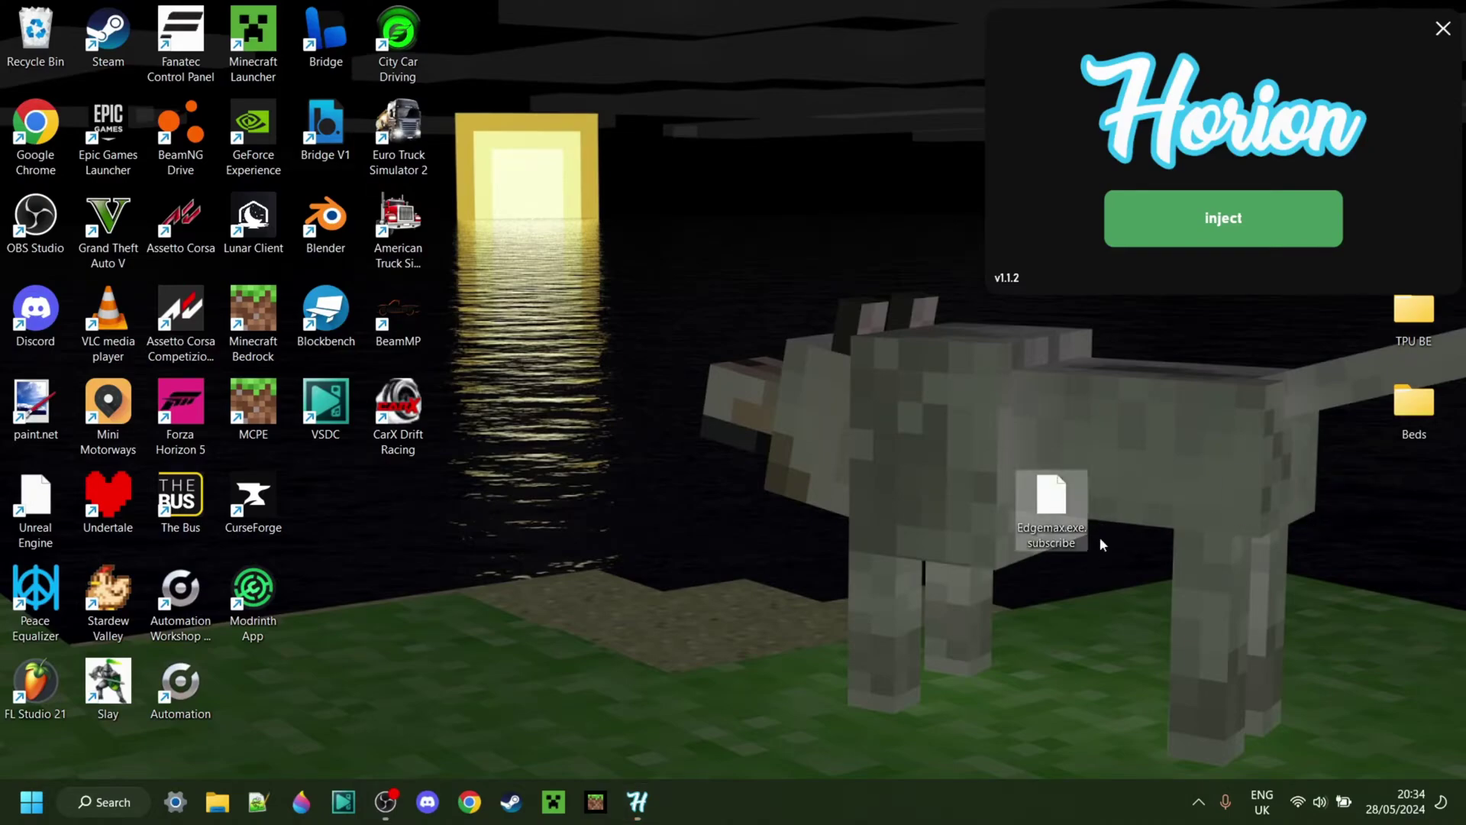
left_click_drag(962, 458, 1196, 641)
left_click_drag(950, 432, 1157, 501)
- Create a new text document on the desktop with its default name and open it in Notepad++
right_click(890, 399)
mouse_move(1129, 550)
left_click(1204, 642)
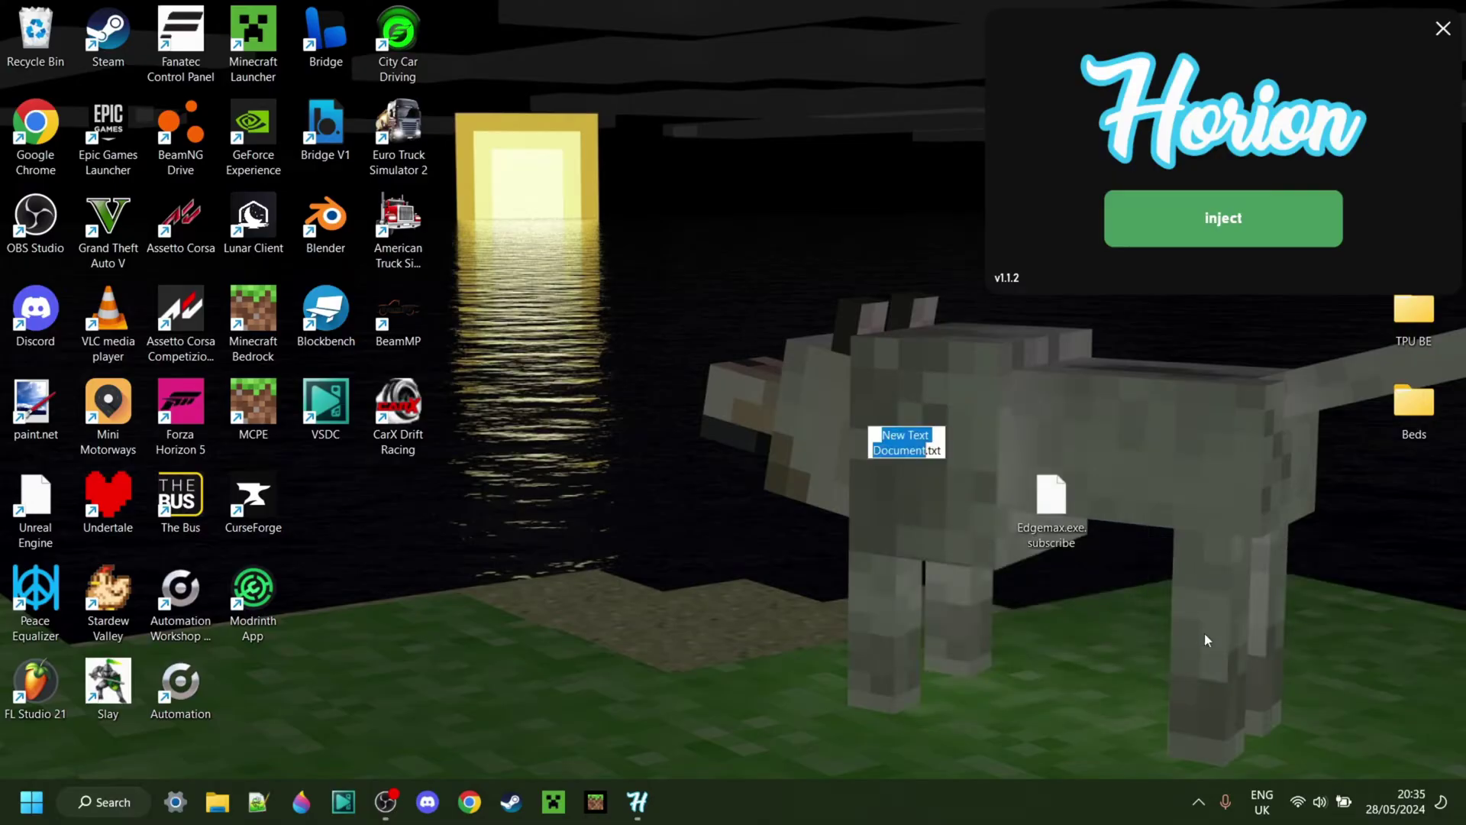
left_click(920, 417)
double_click(920, 418)
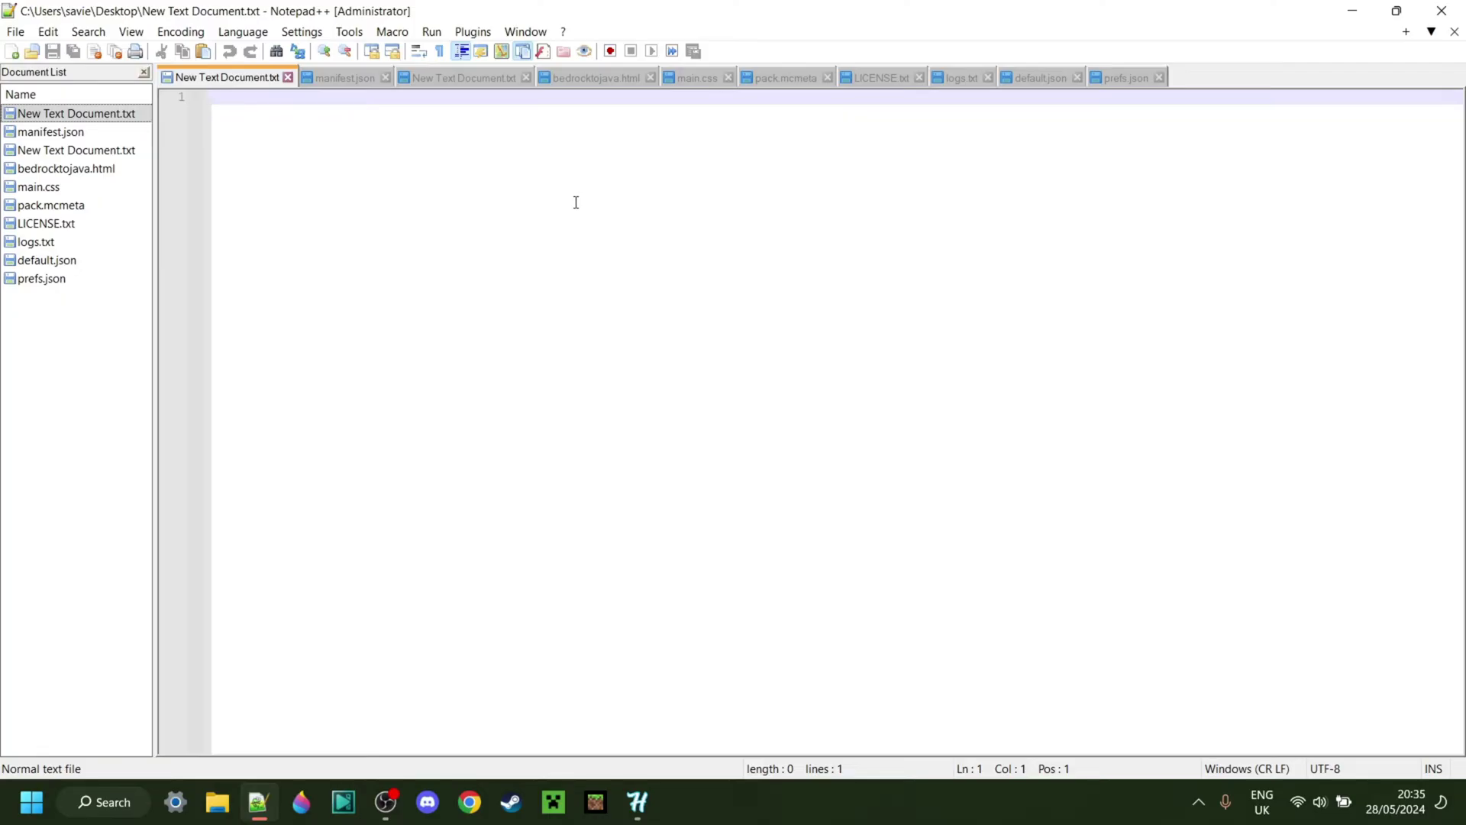
- Write the example config file name "name.json" in the blank document and minimize the editor
type("name")
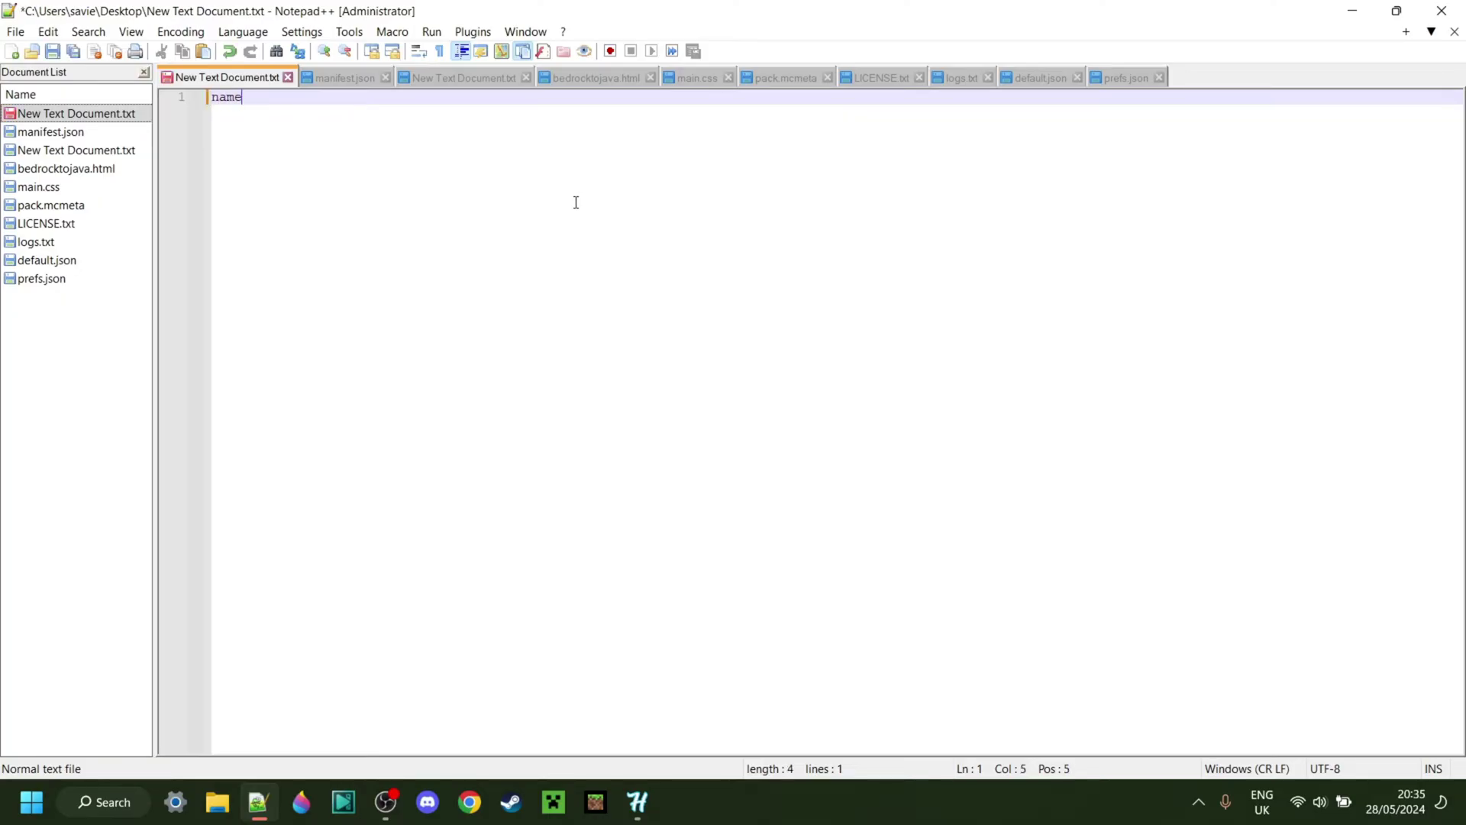
type(".h")
key("BackSpace")
type("json")
key("BackSpace")
key("BackSpace")
key("BackSpace")
key("BackSpace")
type("j")
key("BackSpace")
type("json")
key("BackSpace")
key("BackSpace")
key("BackSpace")
key("BackSpace")
type("json")
left_click(1352, 11)
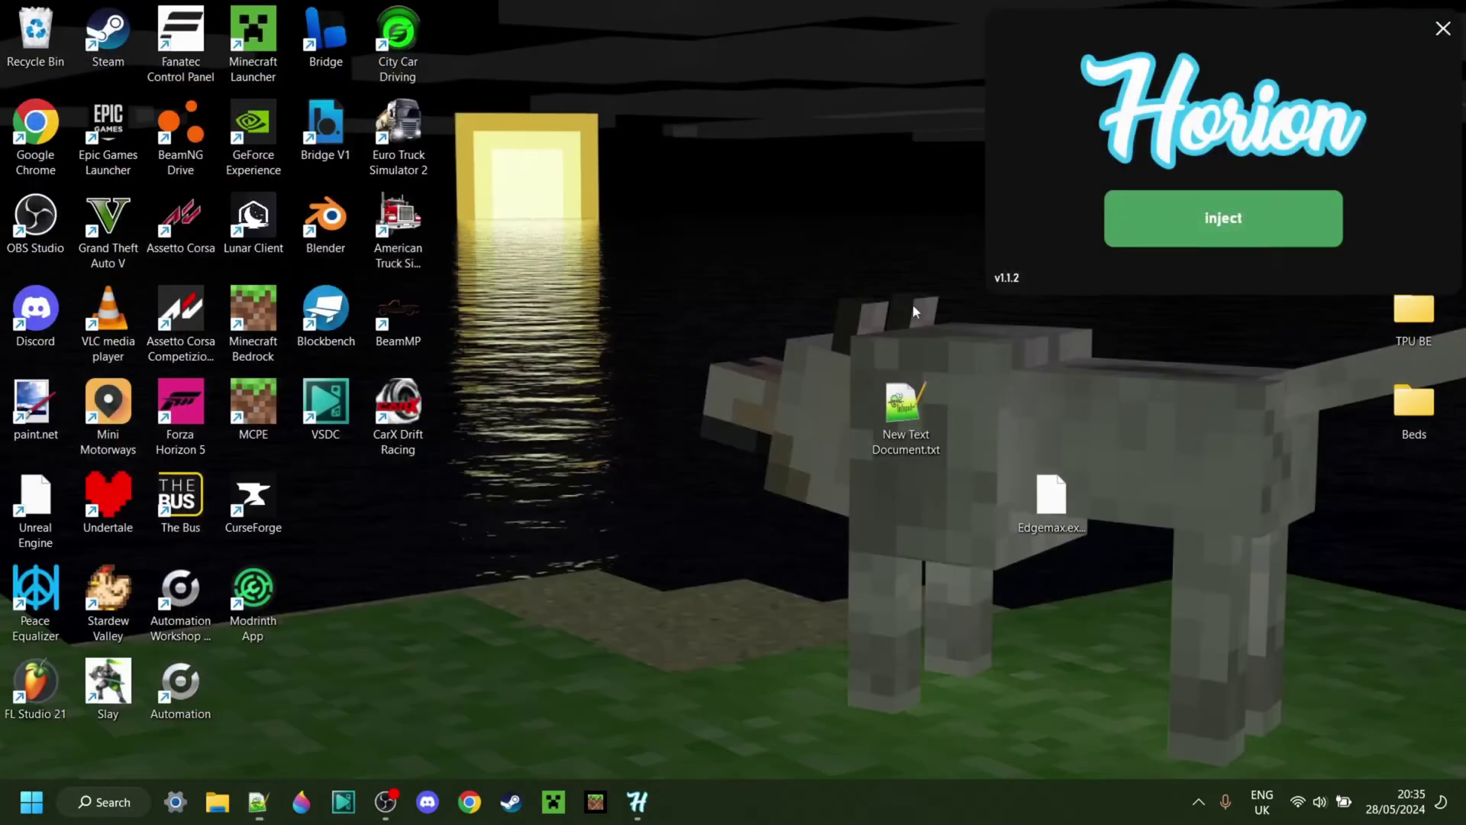
- Delete New Text Document.txt from the desktop
right_click(880, 413)
right_click(898, 407)
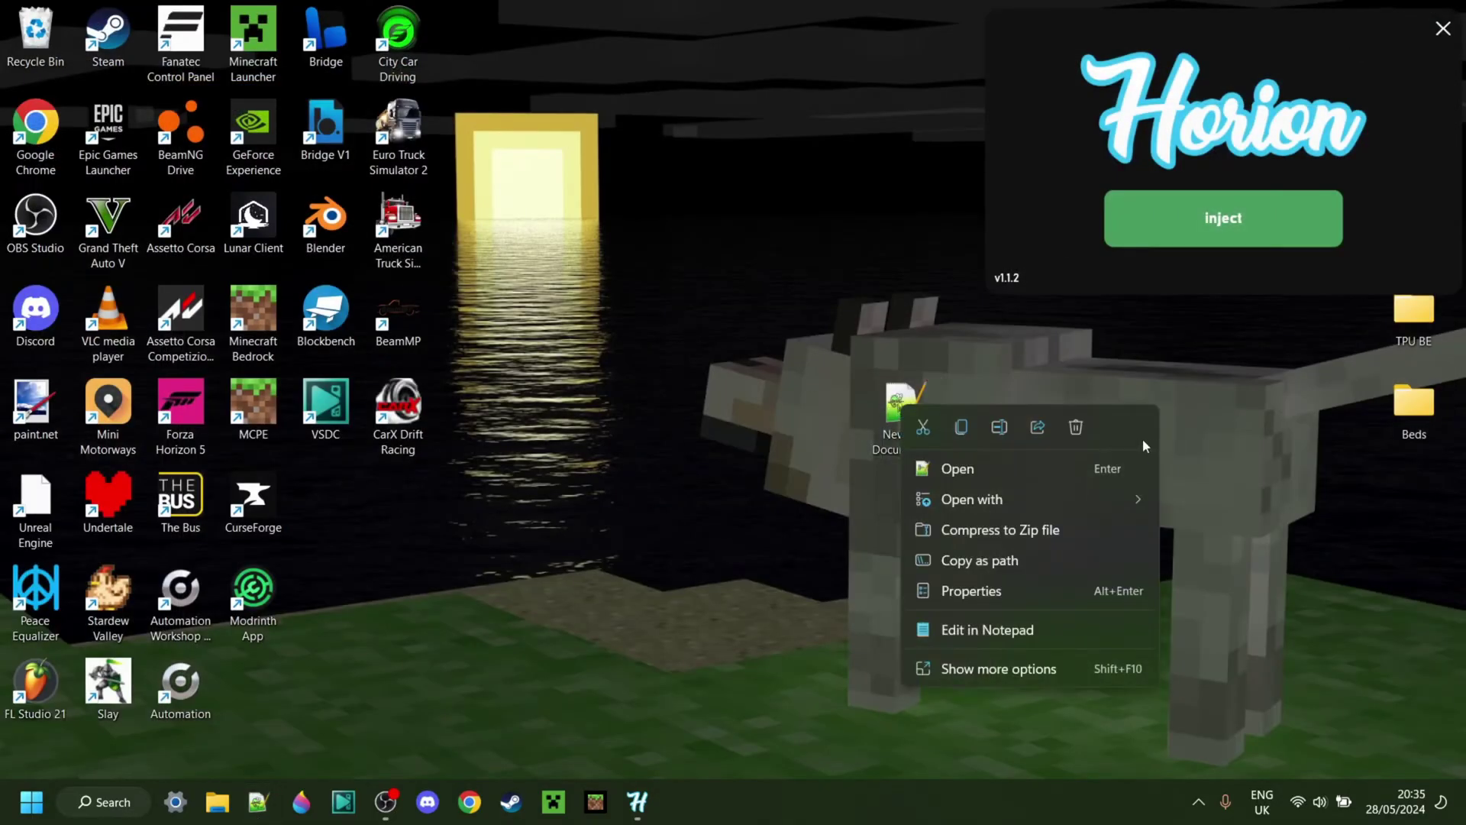
left_click(1087, 430)
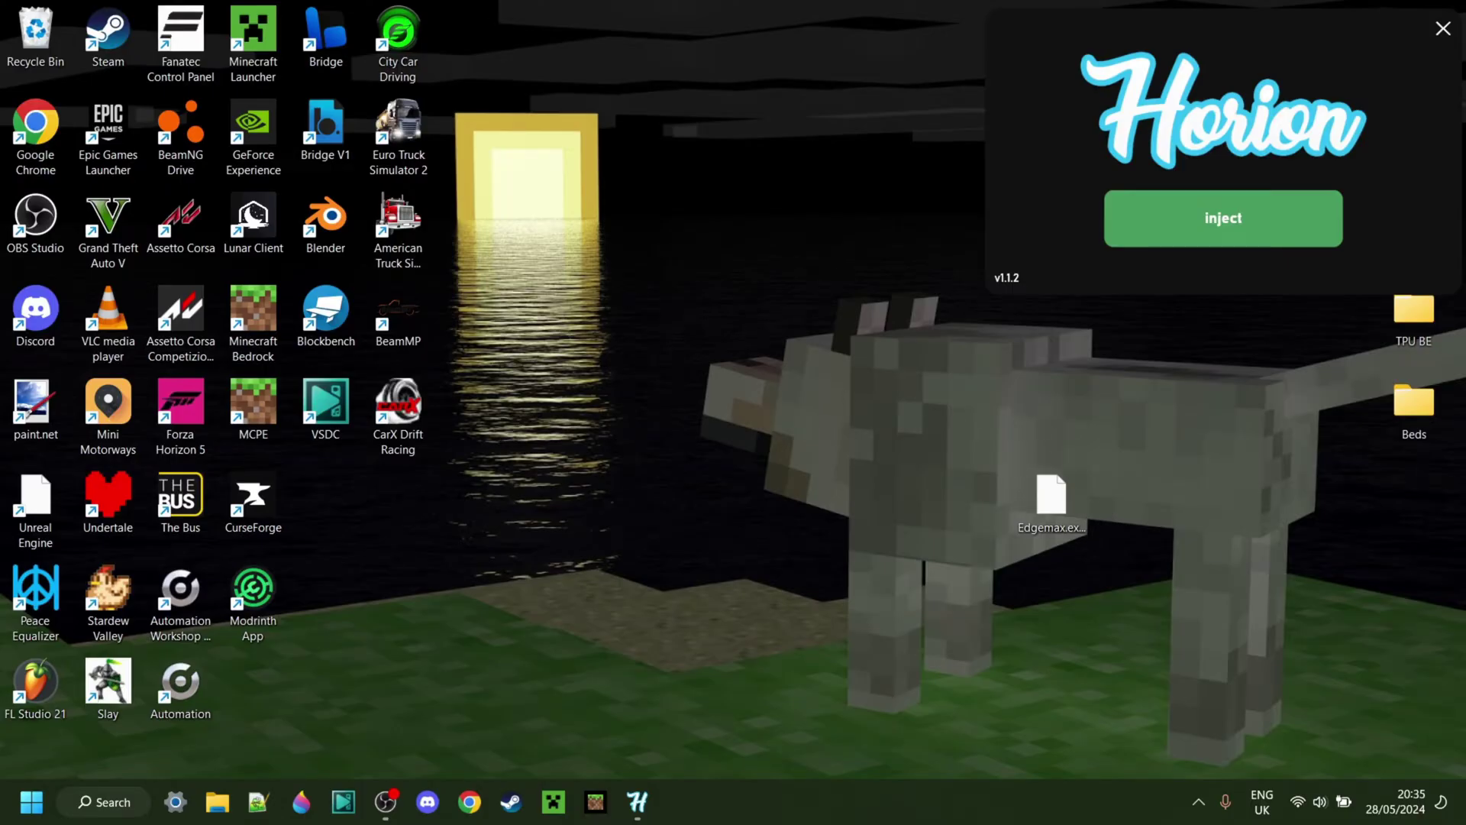
- Open the AppData folder by running "appdata" and go into its Local\Packages subfolder
key("super+r")
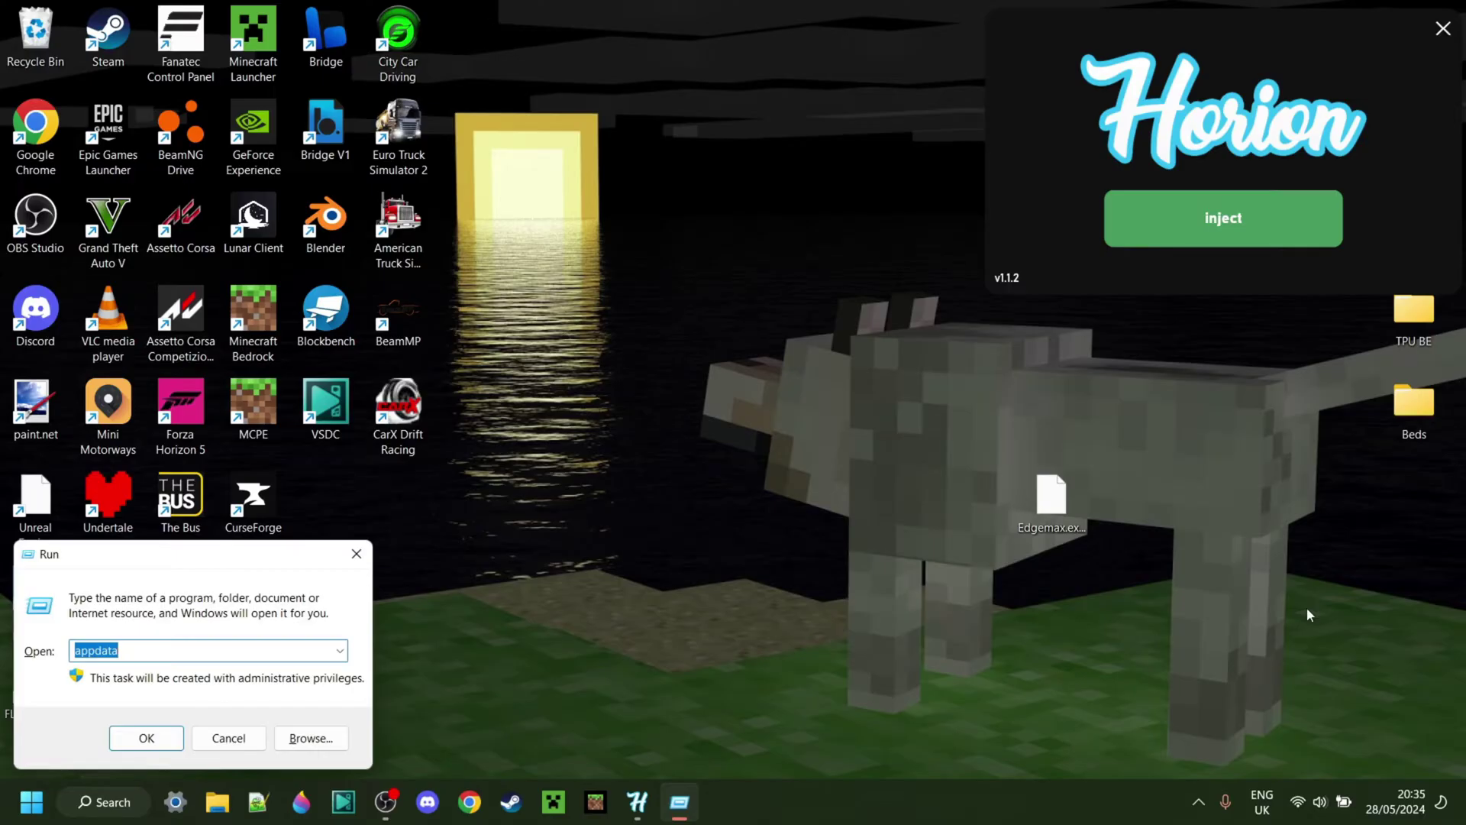
type("appdata")
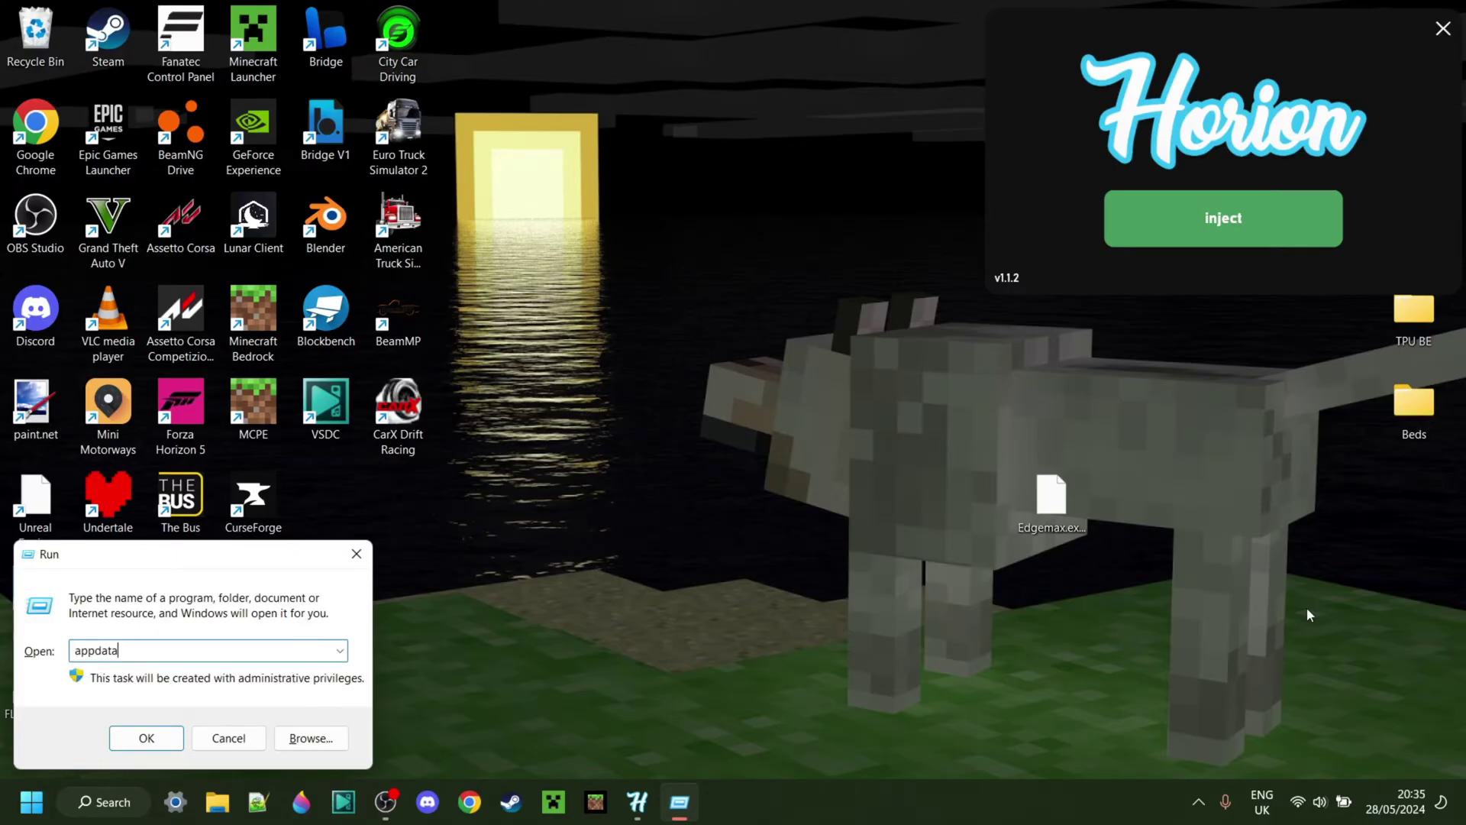
key("Return")
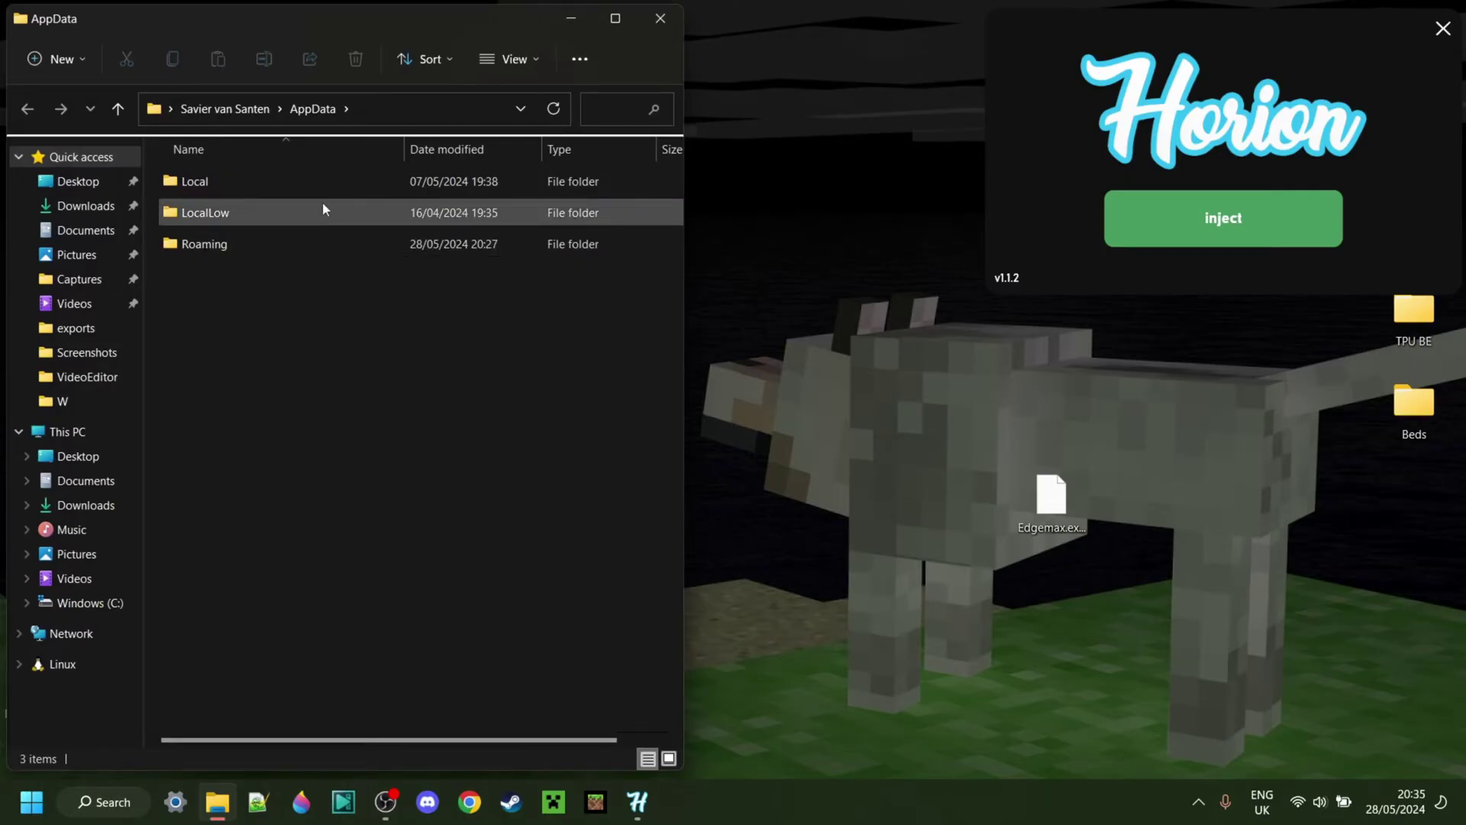
double_click(301, 181)
scroll(416, 350, "down", 7)
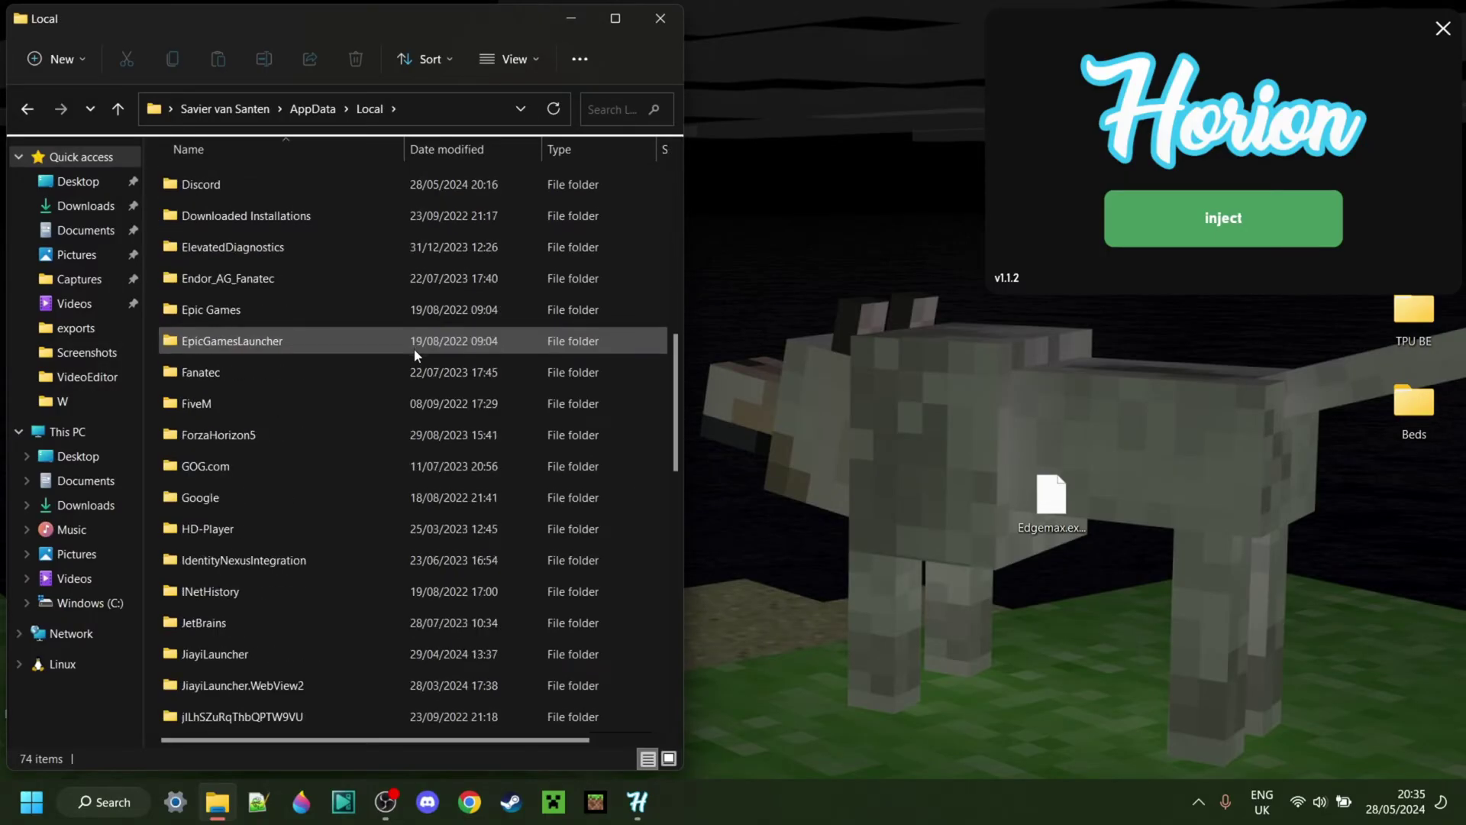
scroll(443, 355, "down", 3)
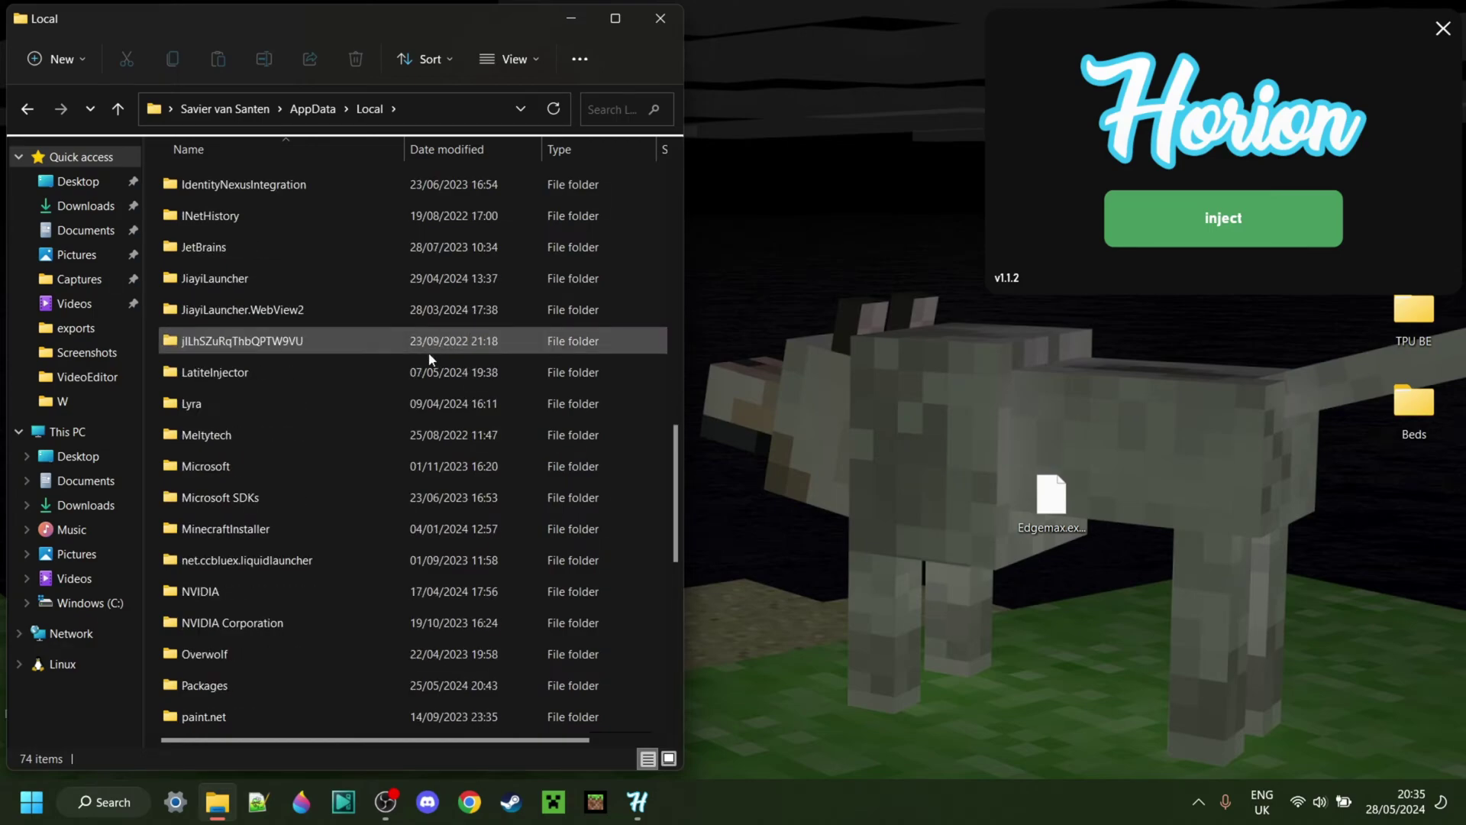
double_click(270, 692)
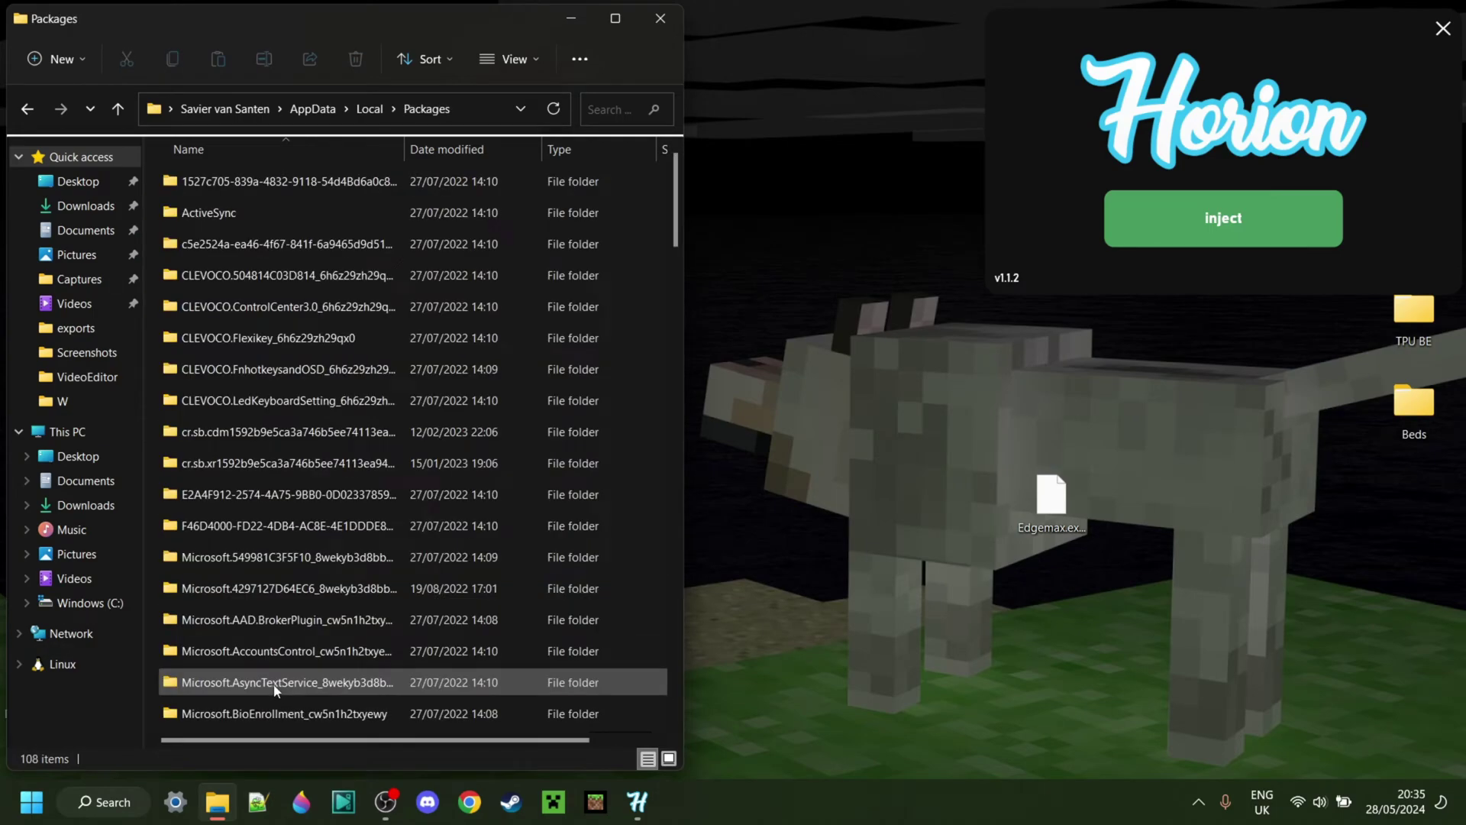
- Open the RoamingState folder inside Microsoft.MinecraftUWP_8wekyb3d8bbwe
scroll(379, 265, "down", 10)
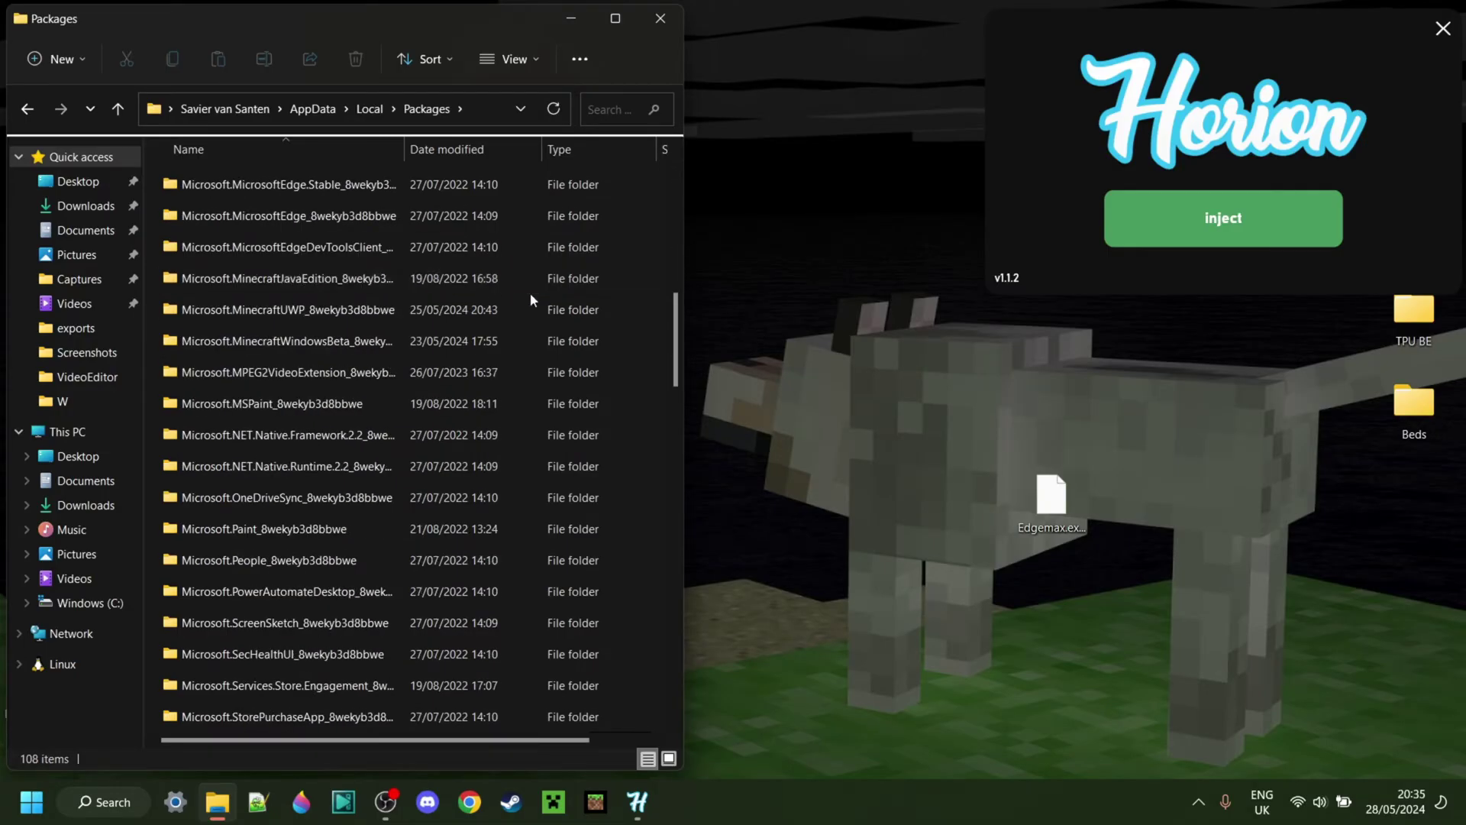
left_click(325, 313)
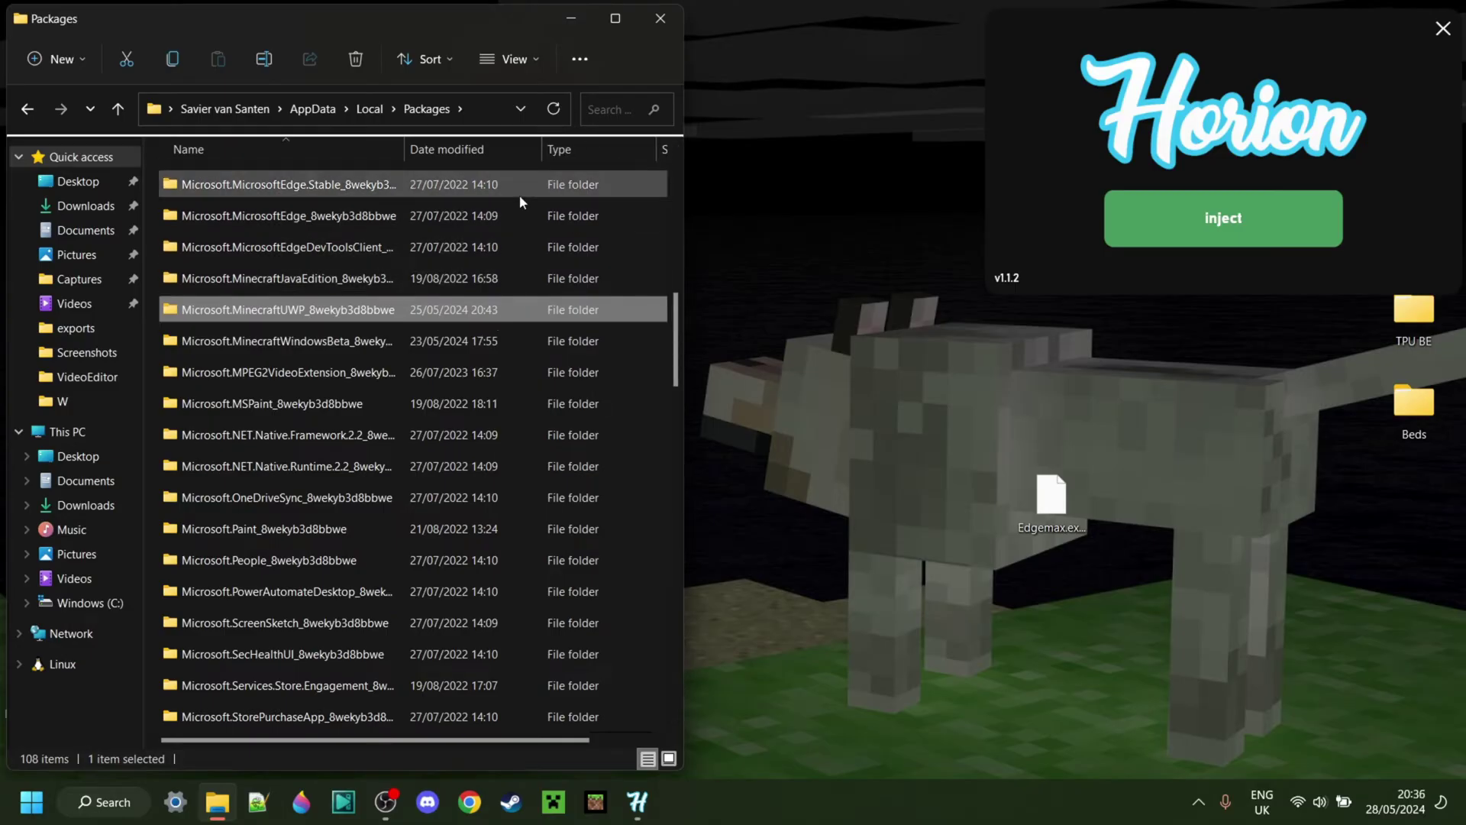
double_click(360, 307)
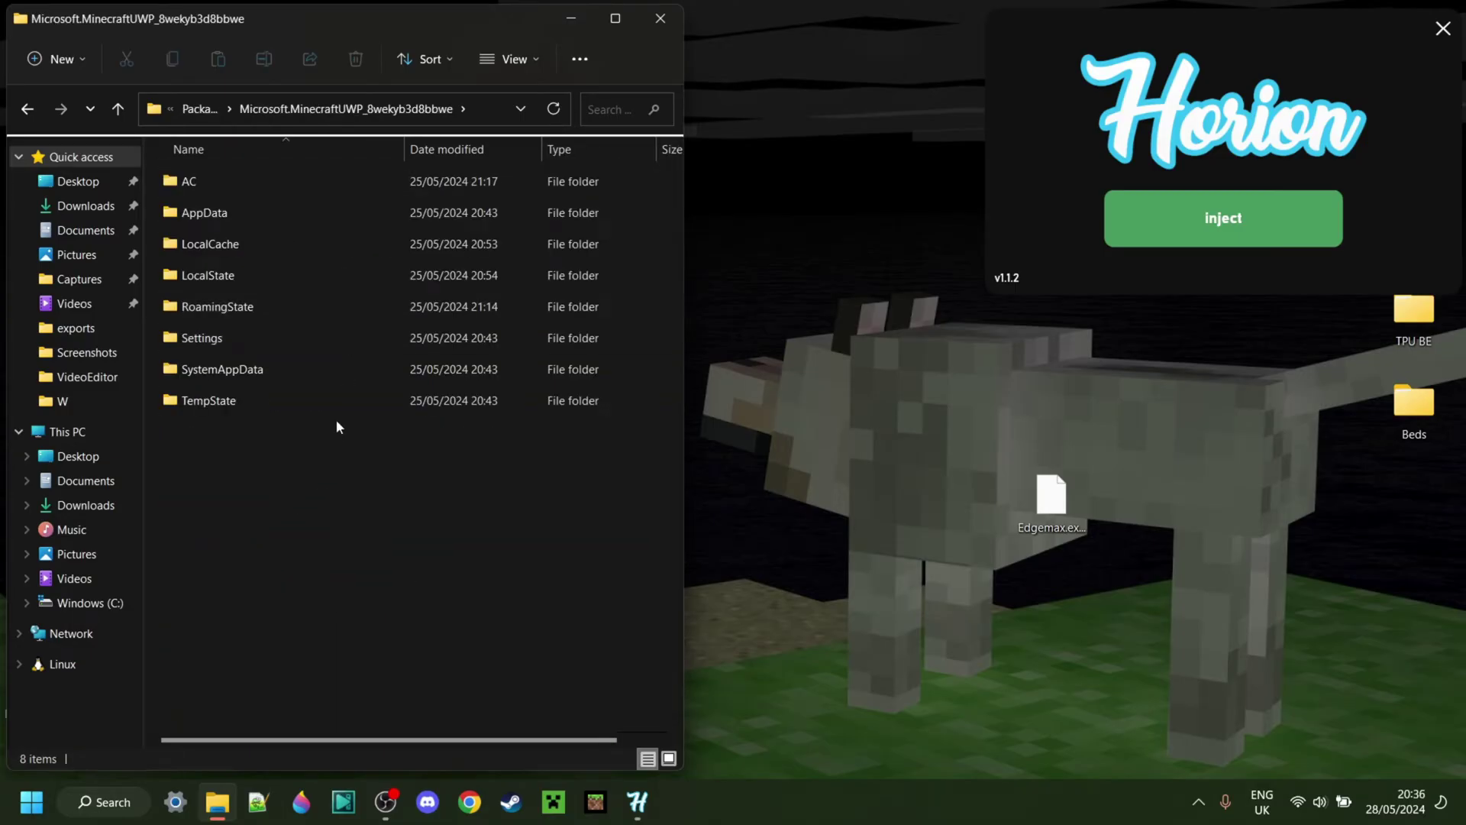
double_click(281, 305)
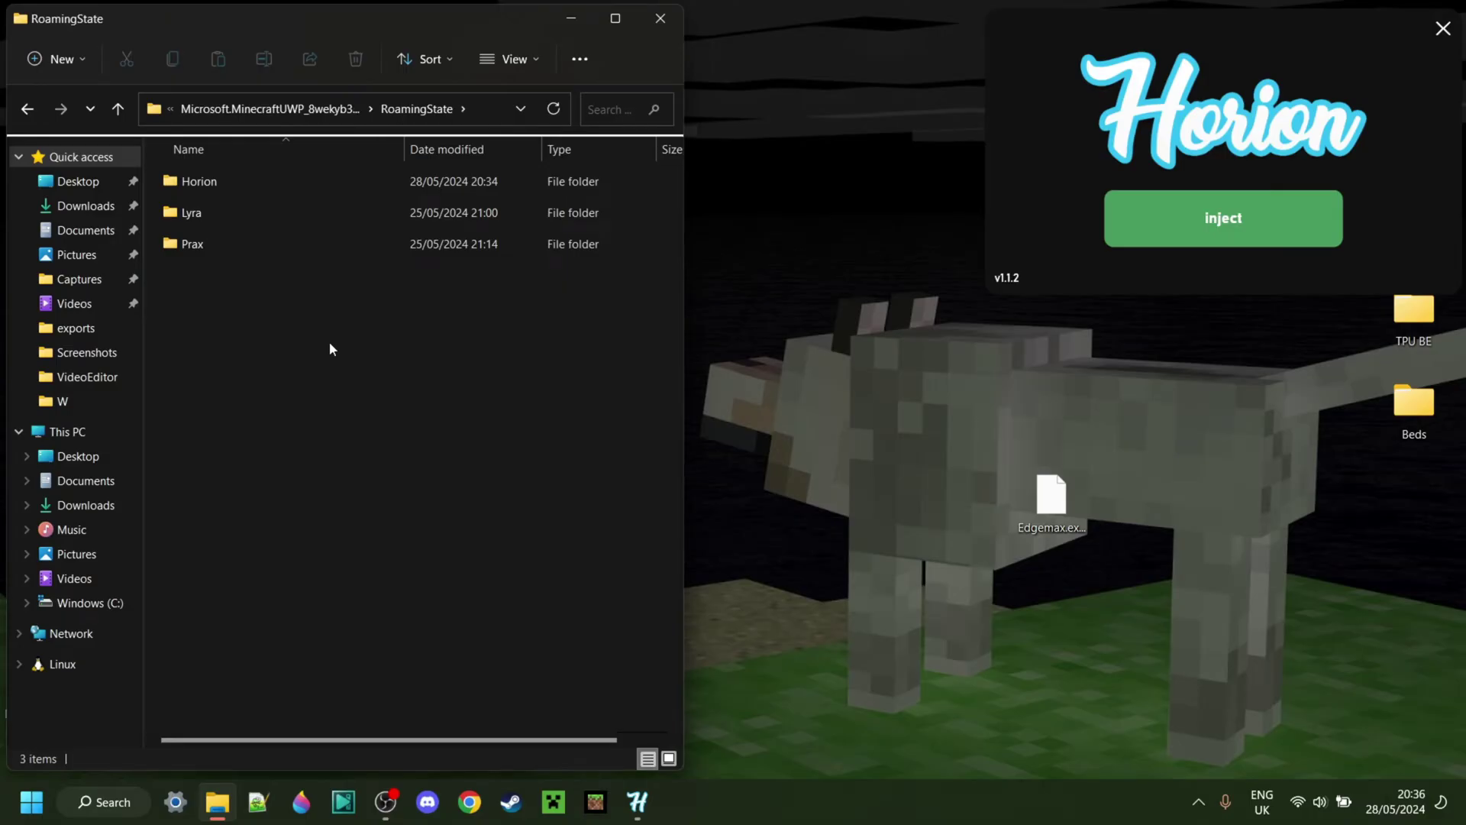
left_click_drag(284, 319, 232, 177)
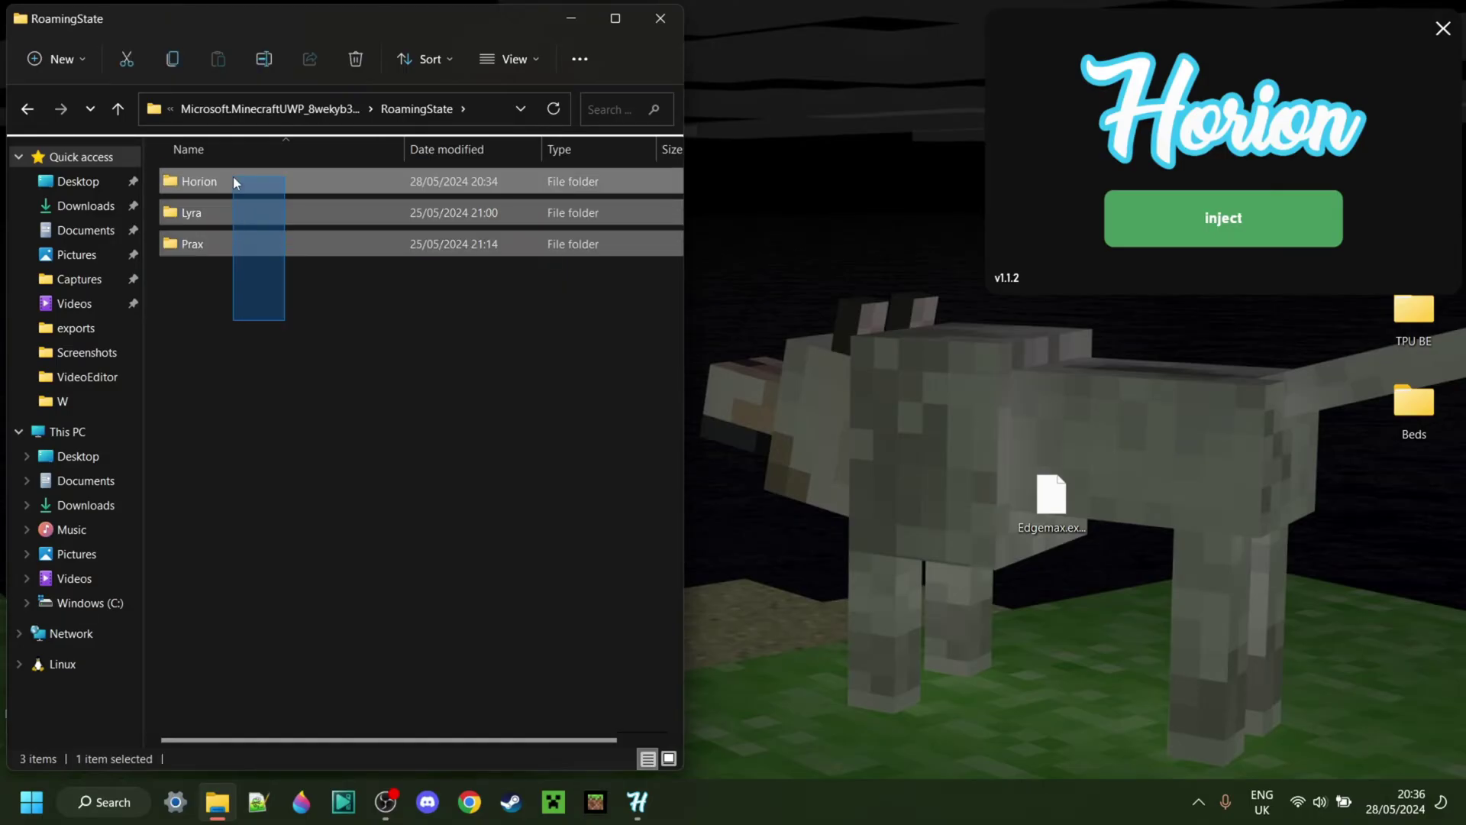
left_click(325, 347)
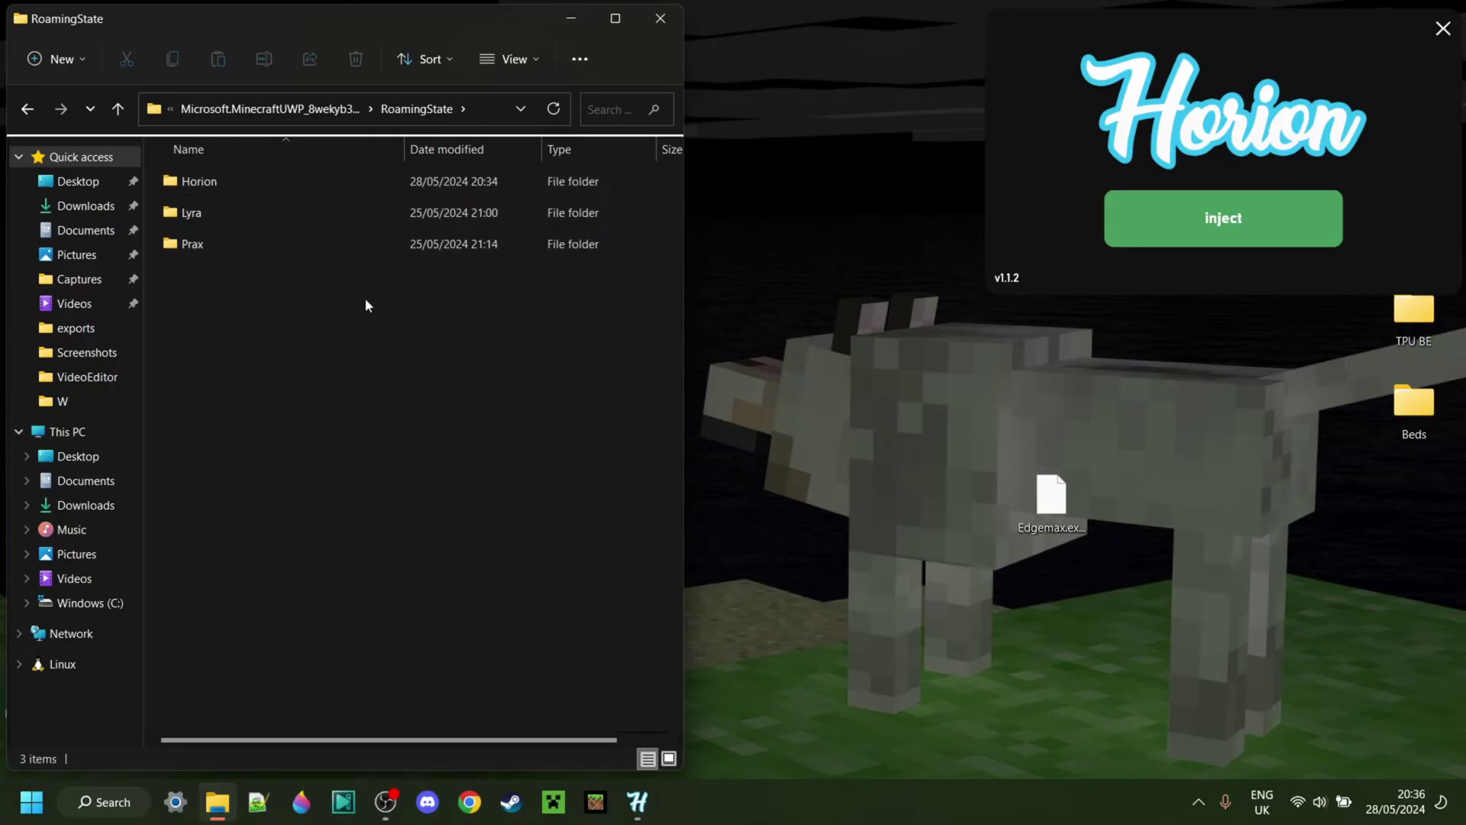
- Move Edgemax.exe.subscribe from the desktop into the config folder of Prax
double_click(225, 248)
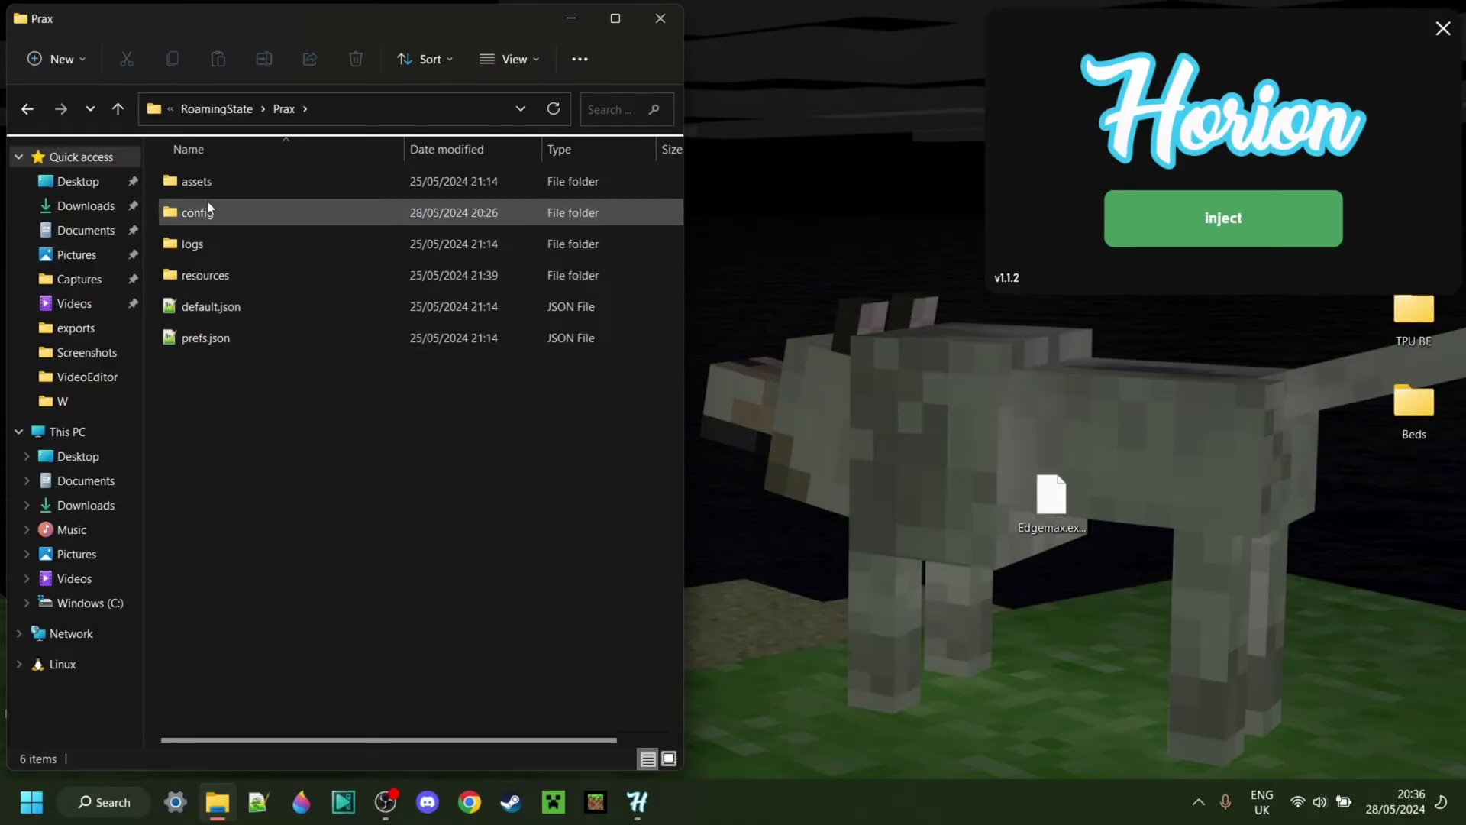
double_click(240, 210)
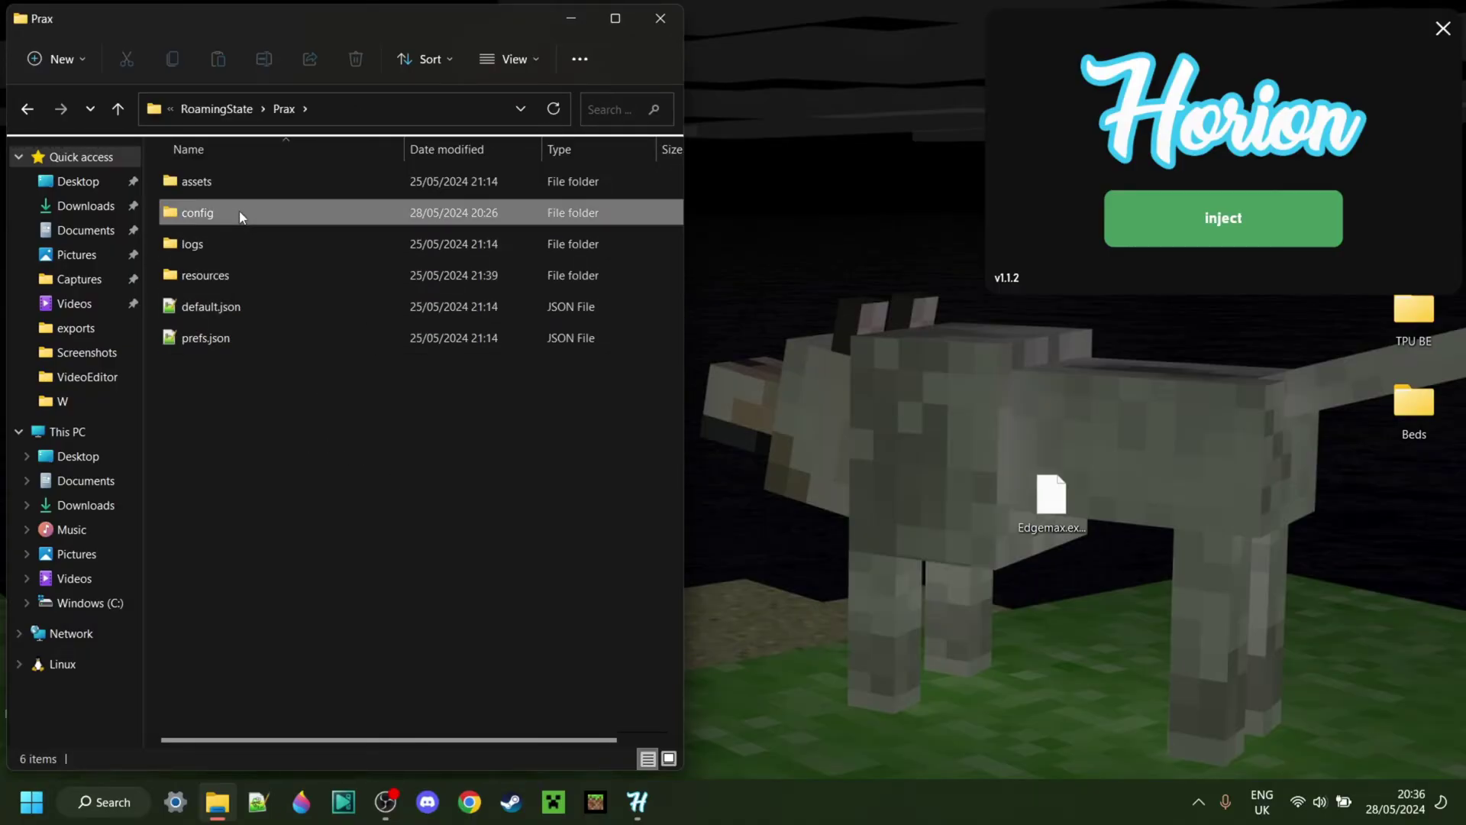
left_click_drag(1051, 498, 404, 310)
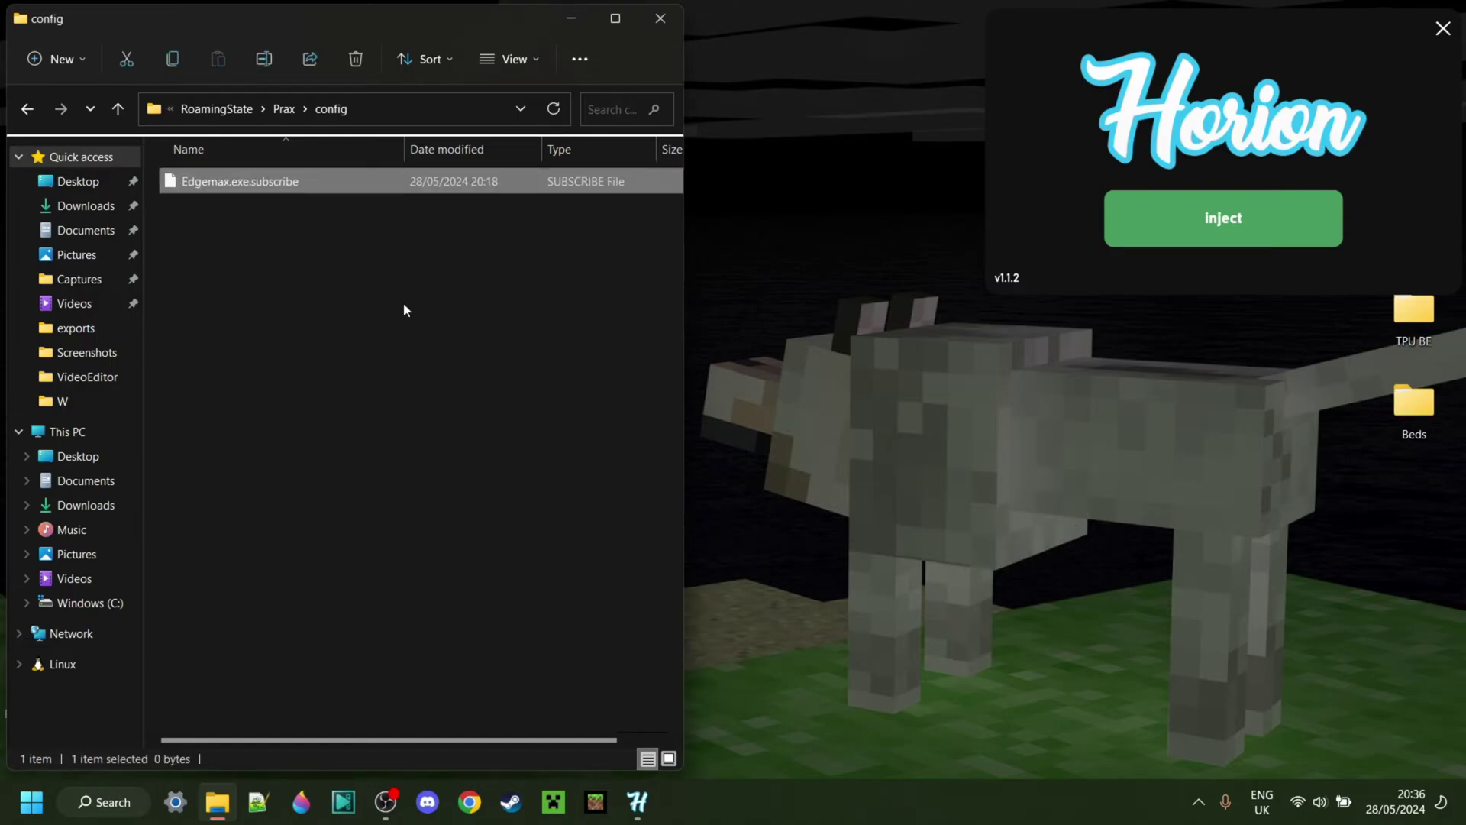
- Move Edgemax.exe.subscribe out of the Prax config folder onto the desktop, accepting the security warning
left_click(281, 243)
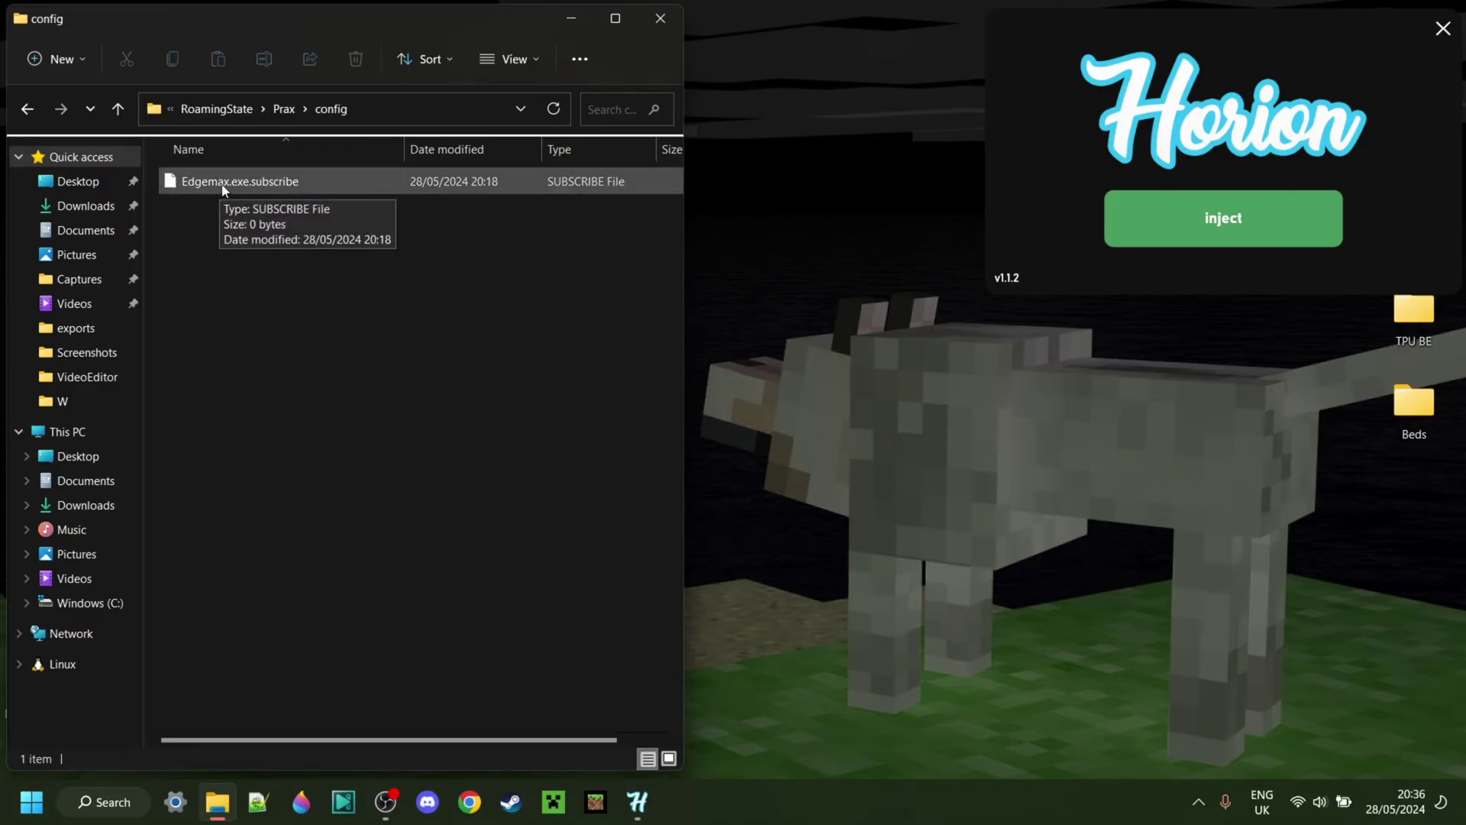
left_click_drag(226, 184, 1008, 508)
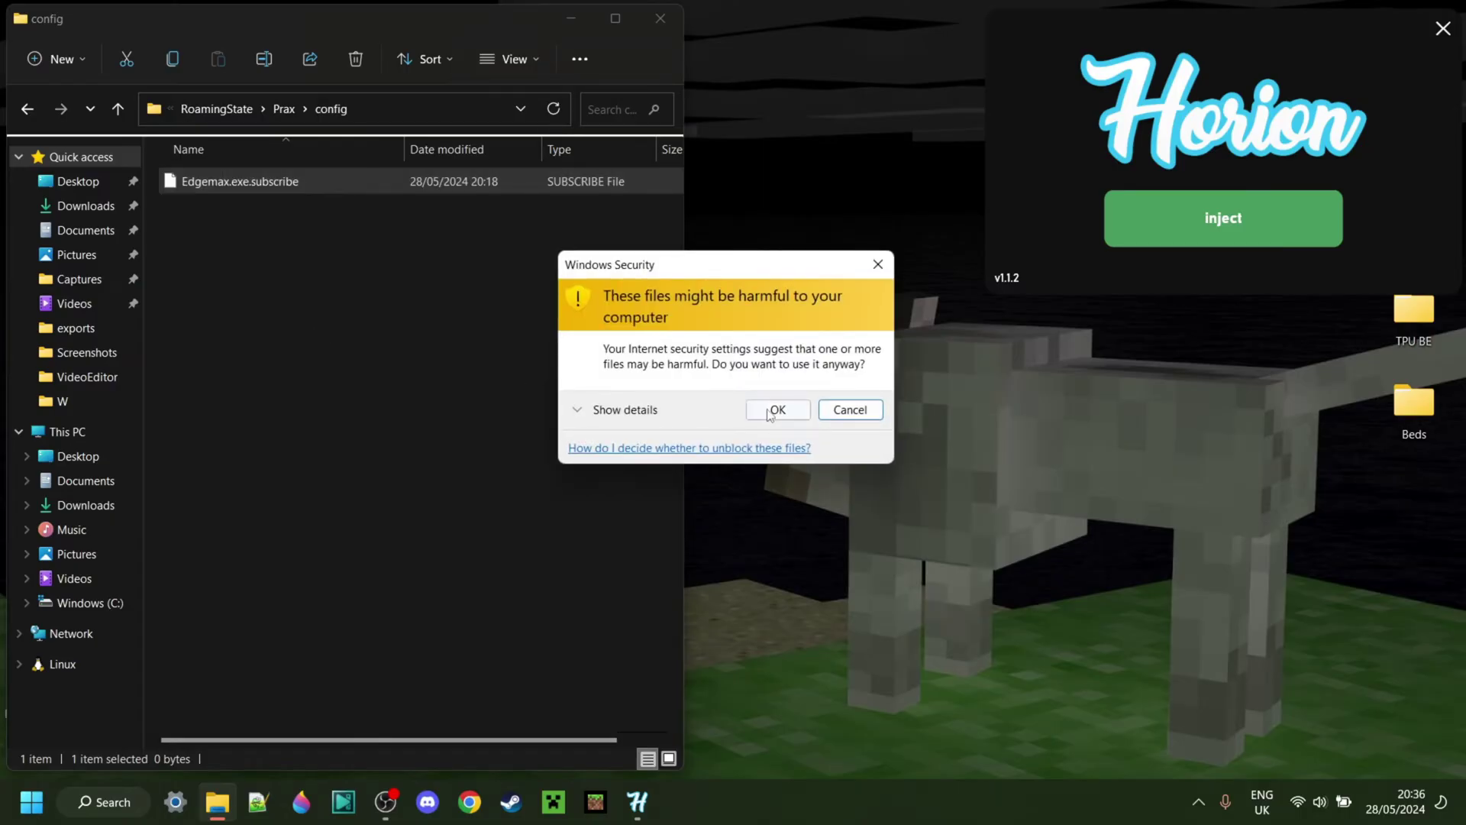
left_click(770, 413)
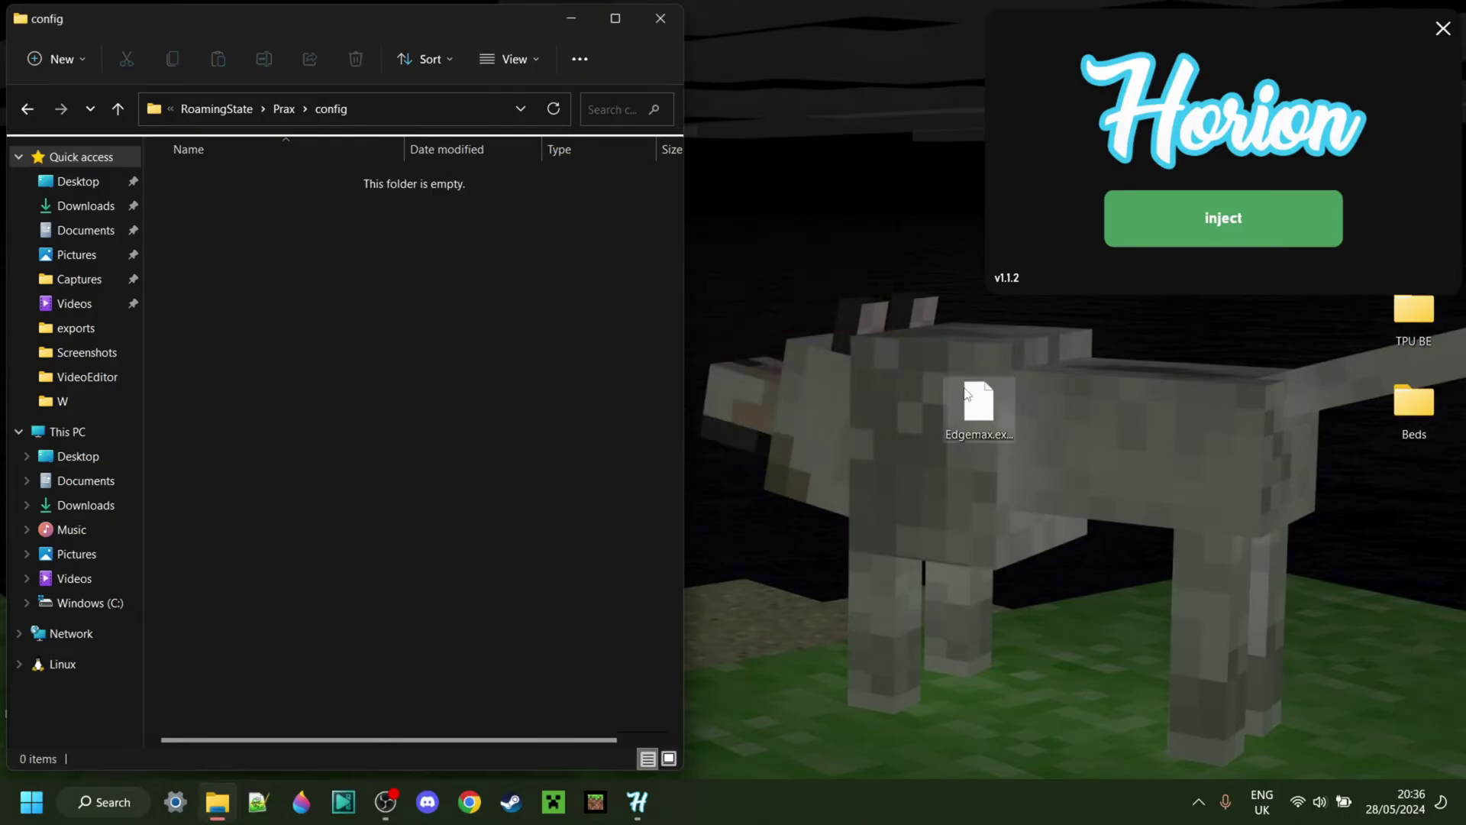
- Go back up to the RoamingState folder and open its Horion subfolder
left_click(286, 115)
left_click(336, 438)
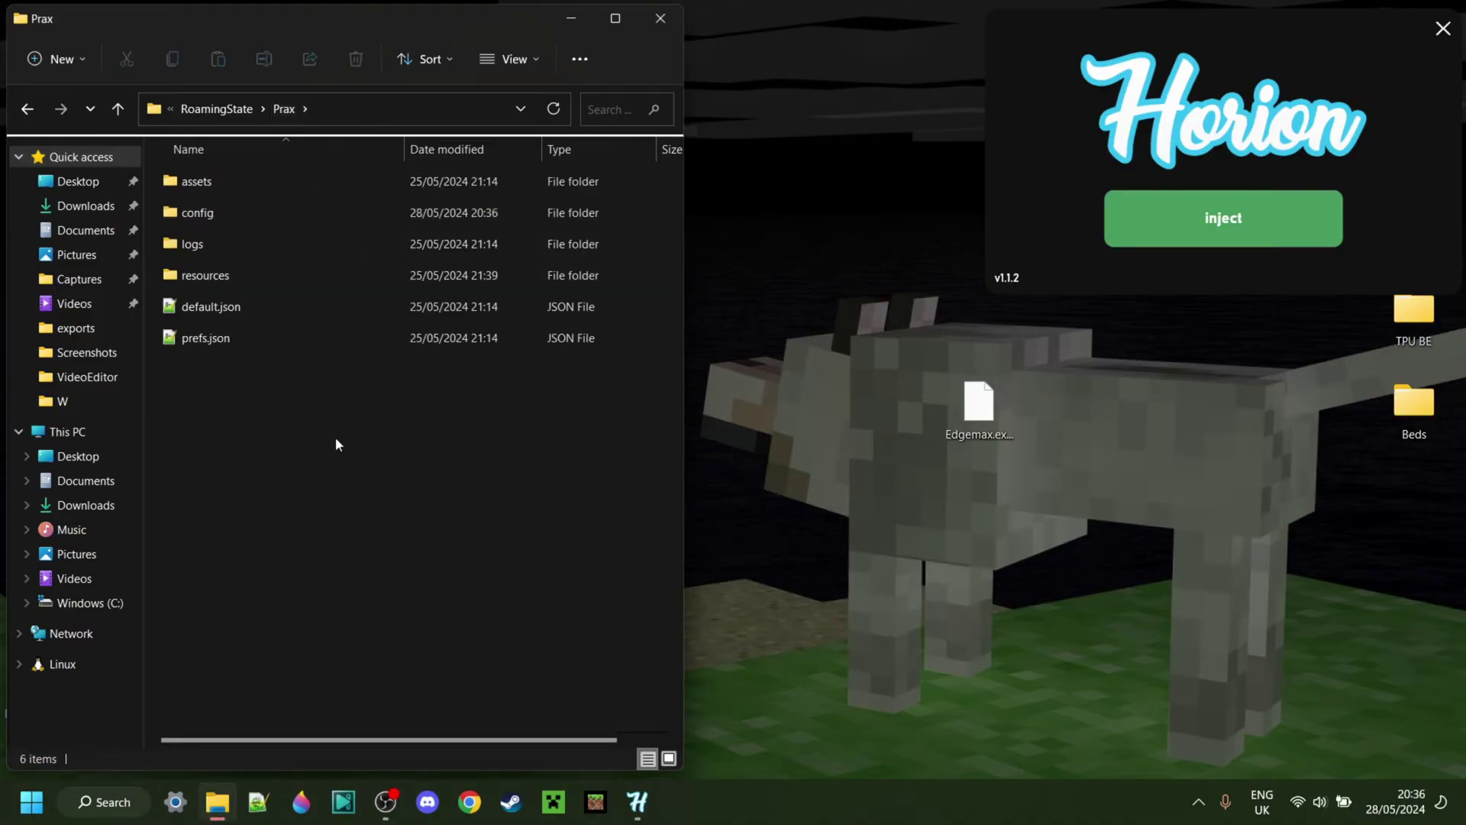
left_click(233, 112)
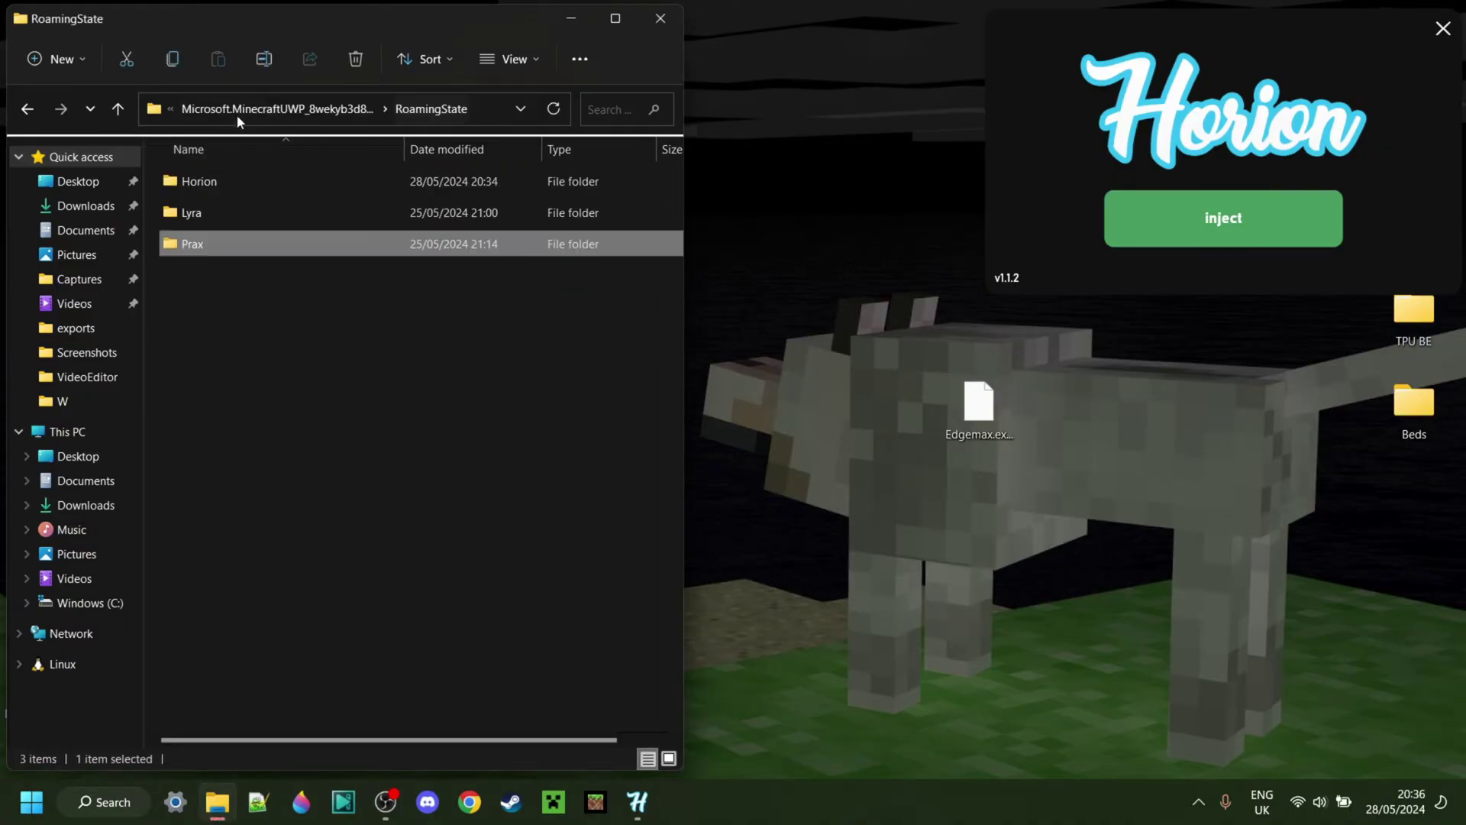
double_click(272, 185)
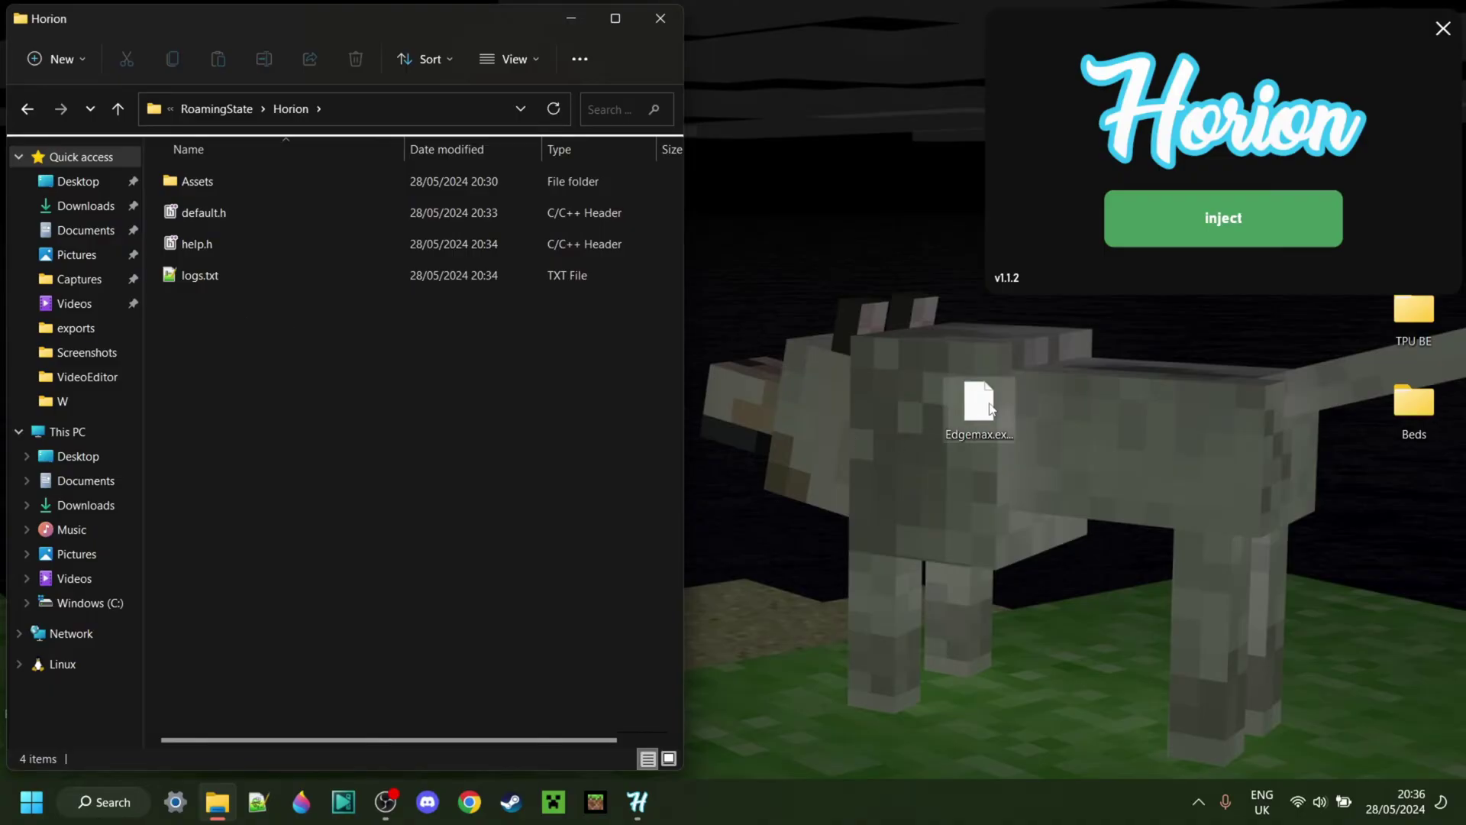
- Move Edgemax.exe.subscribe from the desktop into the Horion folder and back out to the desktop
left_click_drag(991, 410, 360, 329)
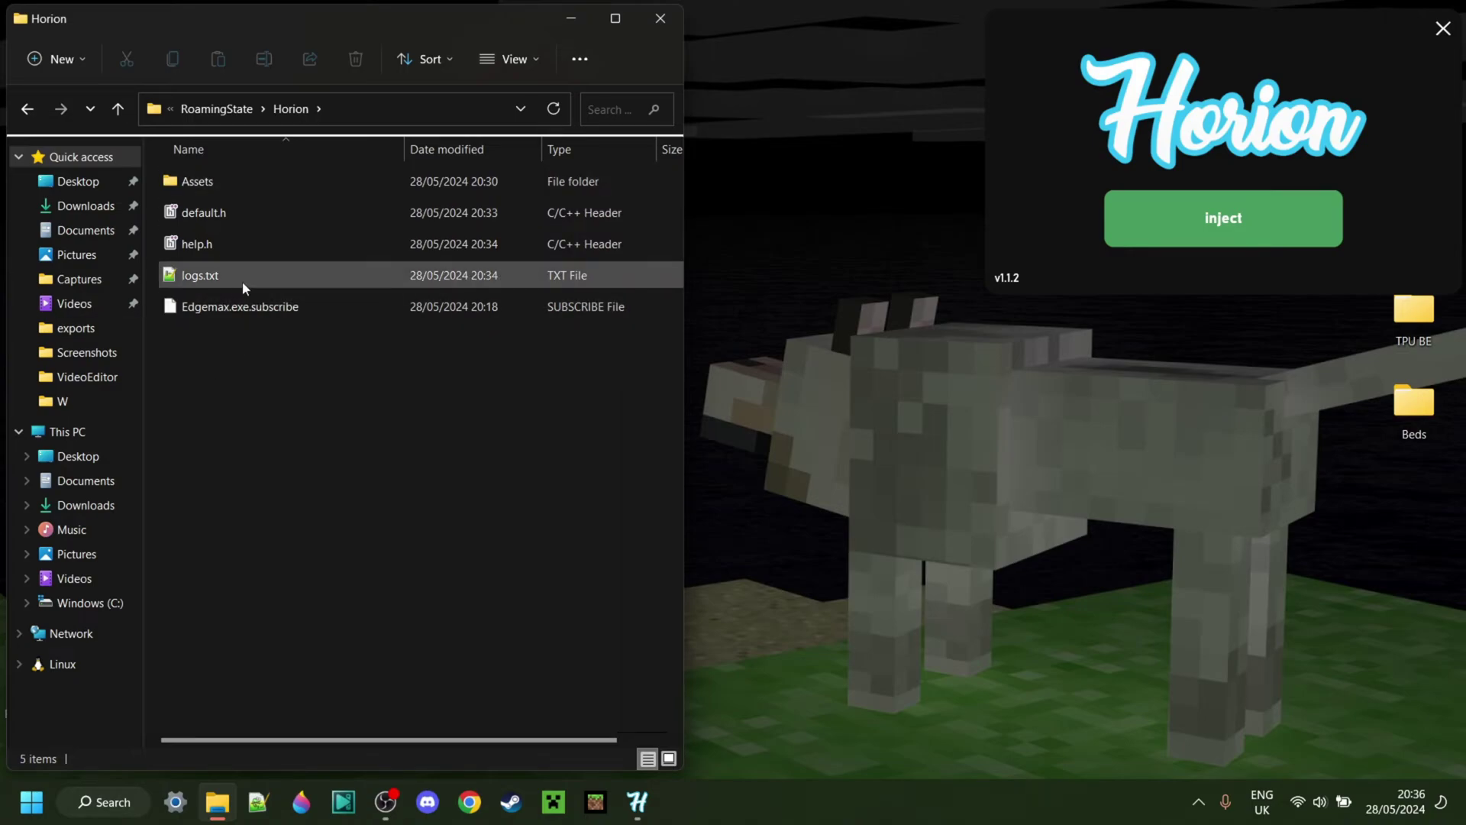
left_click(211, 310)
left_click_drag(210, 310, 989, 475)
left_click(798, 410)
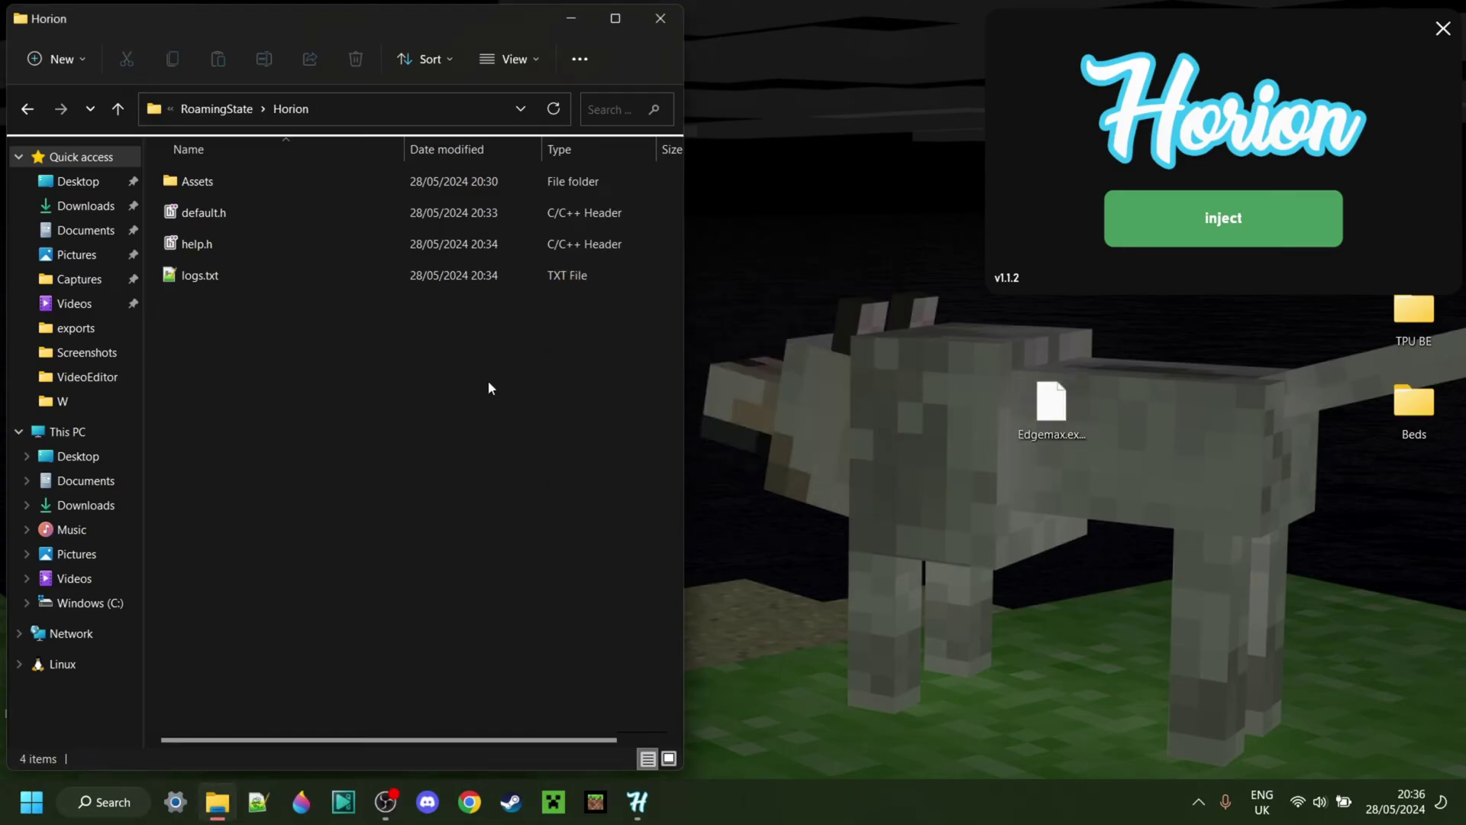
- Create a new folder named config inside the Horion folder
right_click(368, 343)
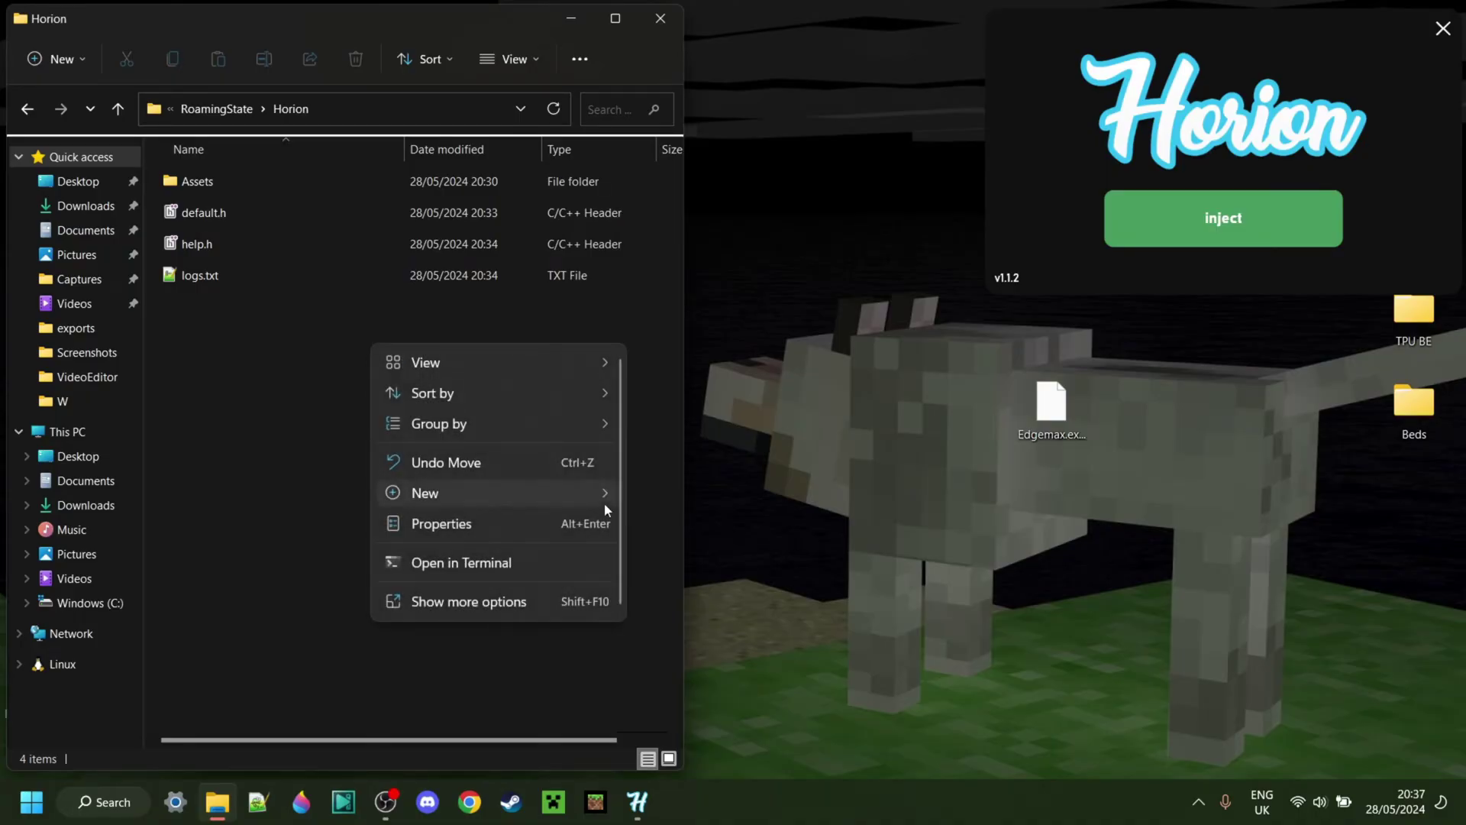
mouse_move(603, 502)
left_click(670, 495)
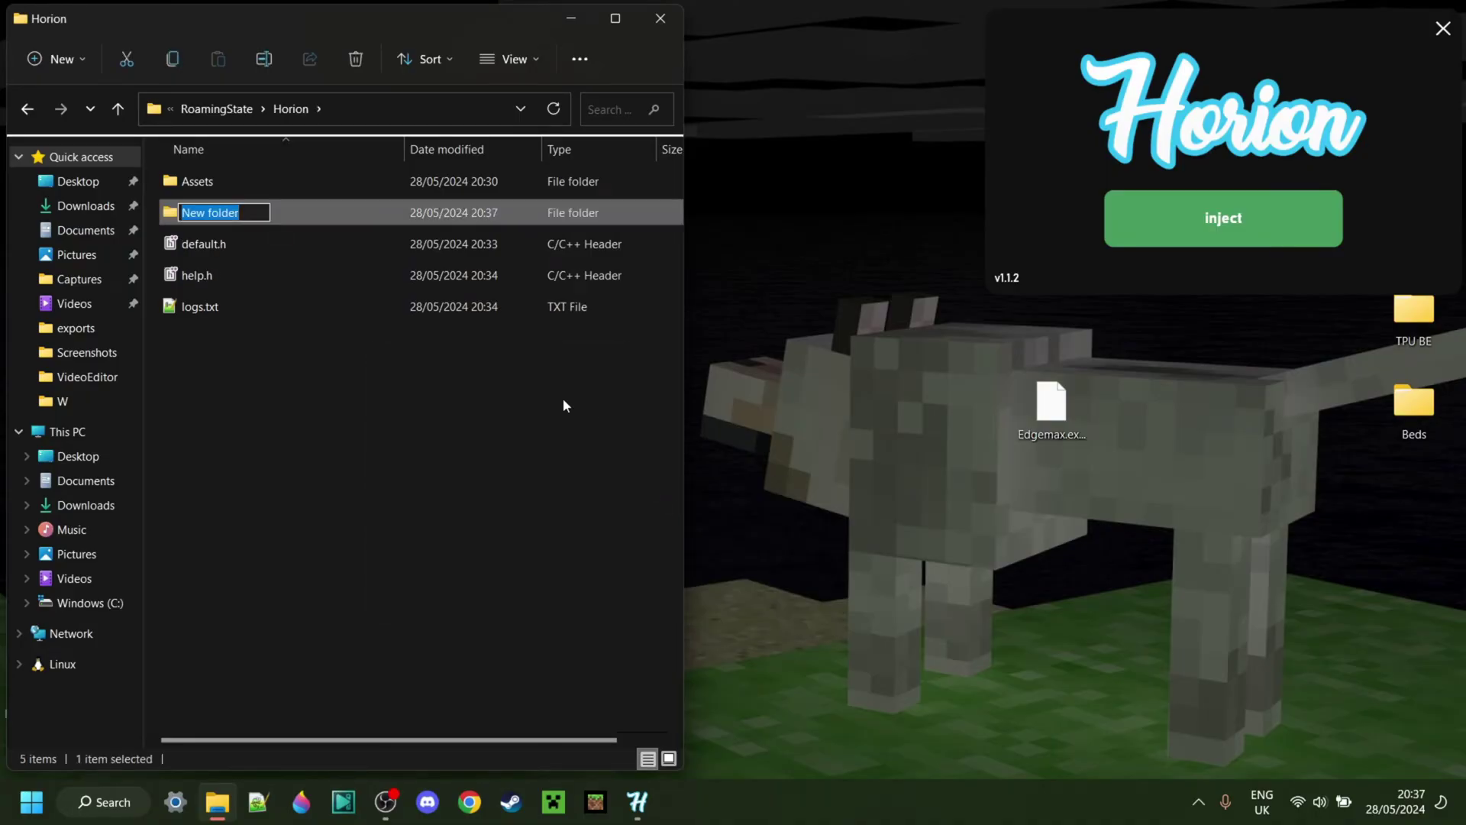
type("config")
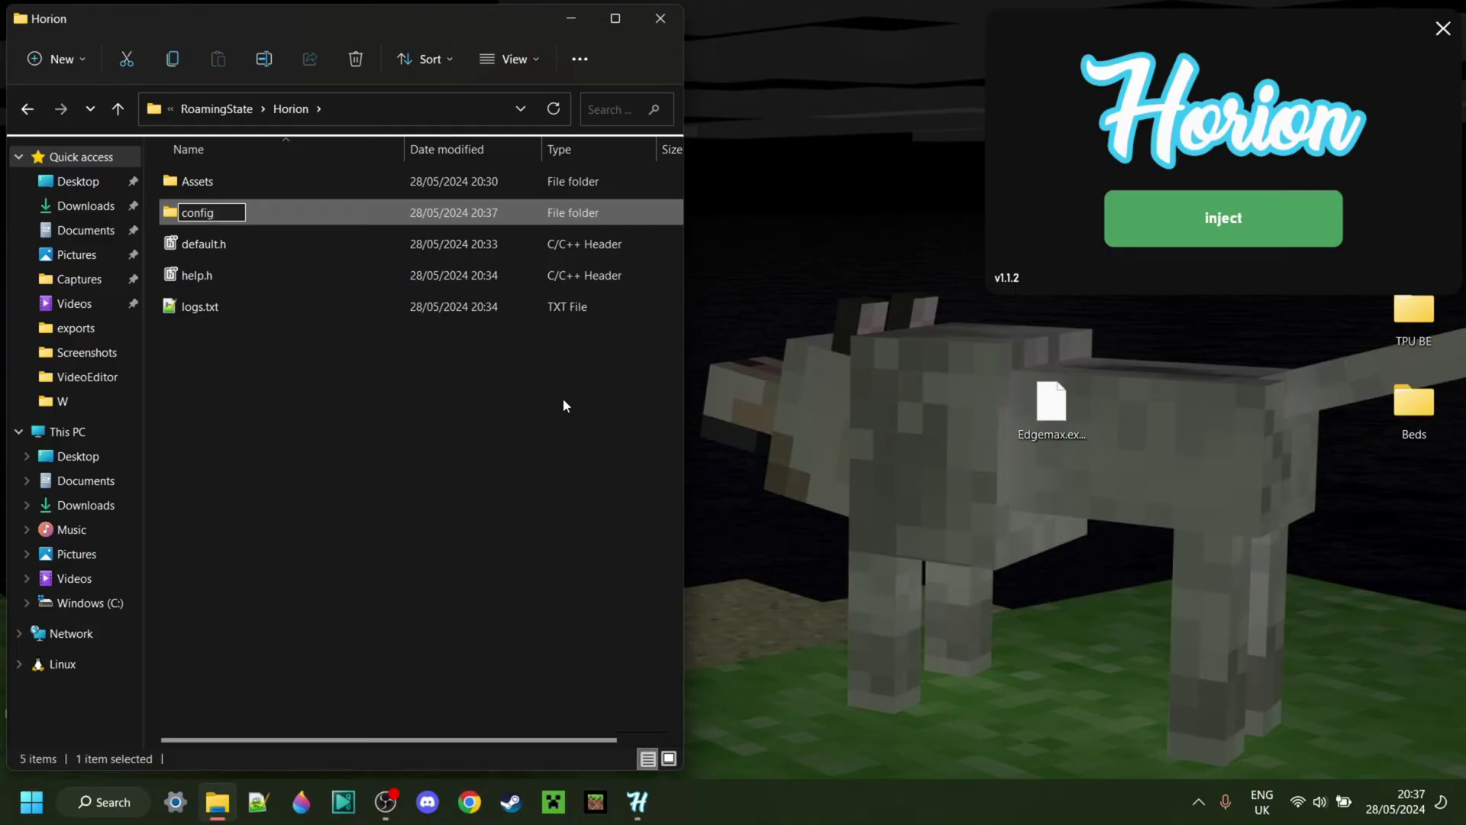
left_click(232, 191)
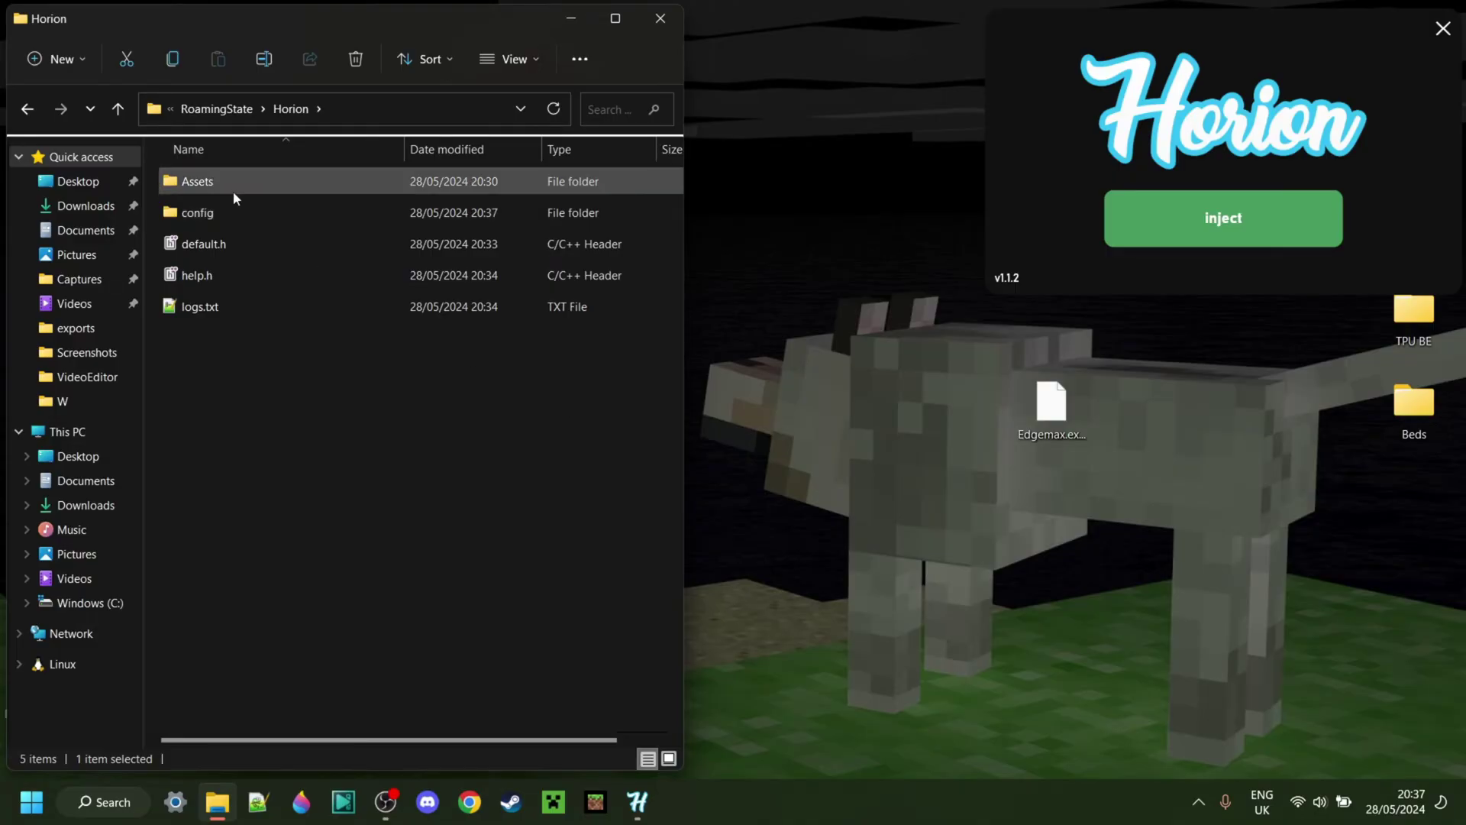
- Move Edgemax.exe.subscribe into Horion's config folder and back out to the desktop
double_click(226, 210)
left_click_drag(1052, 405, 305, 305)
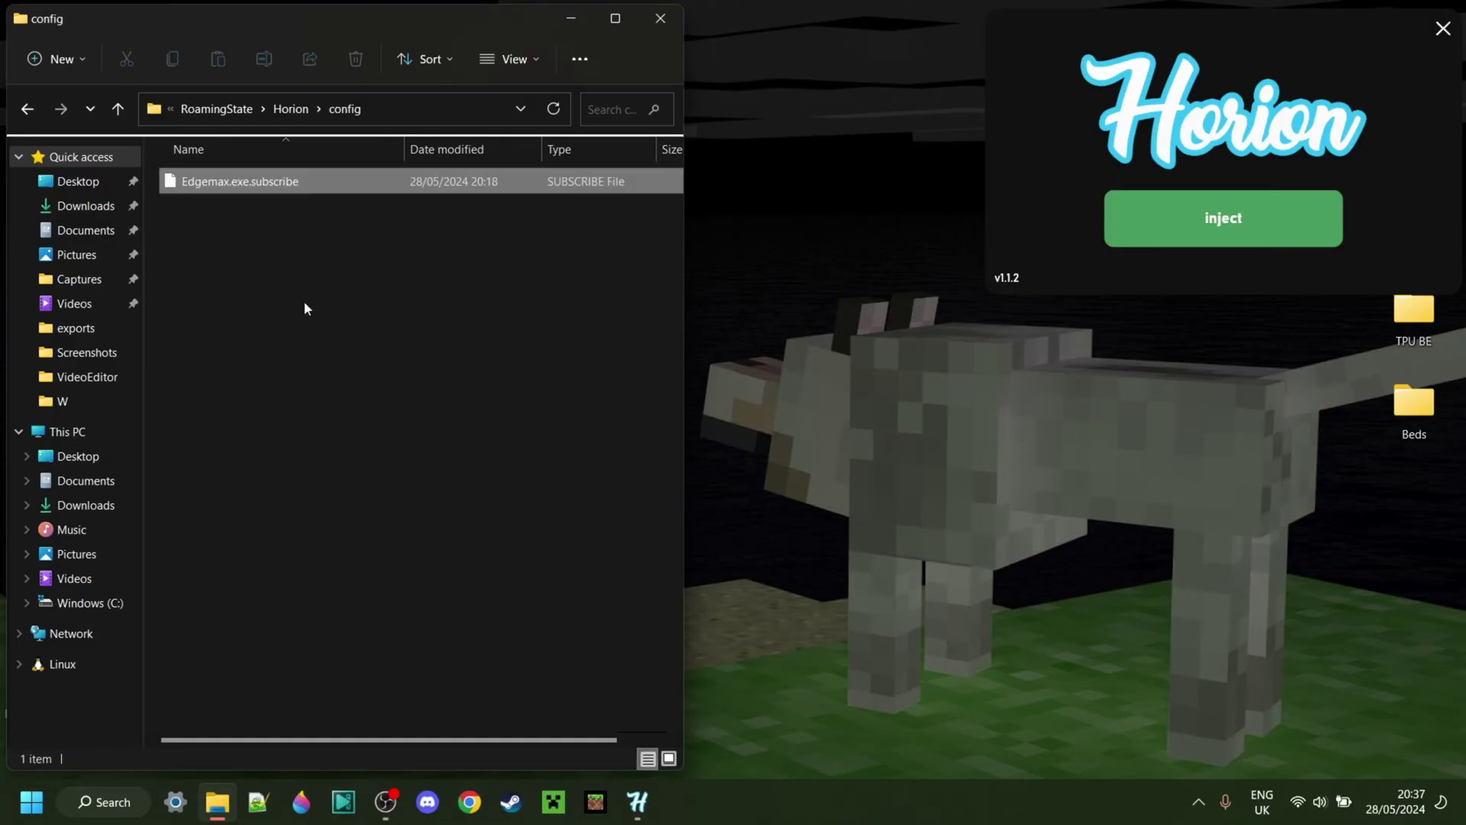
left_click_drag(272, 194, 1102, 593)
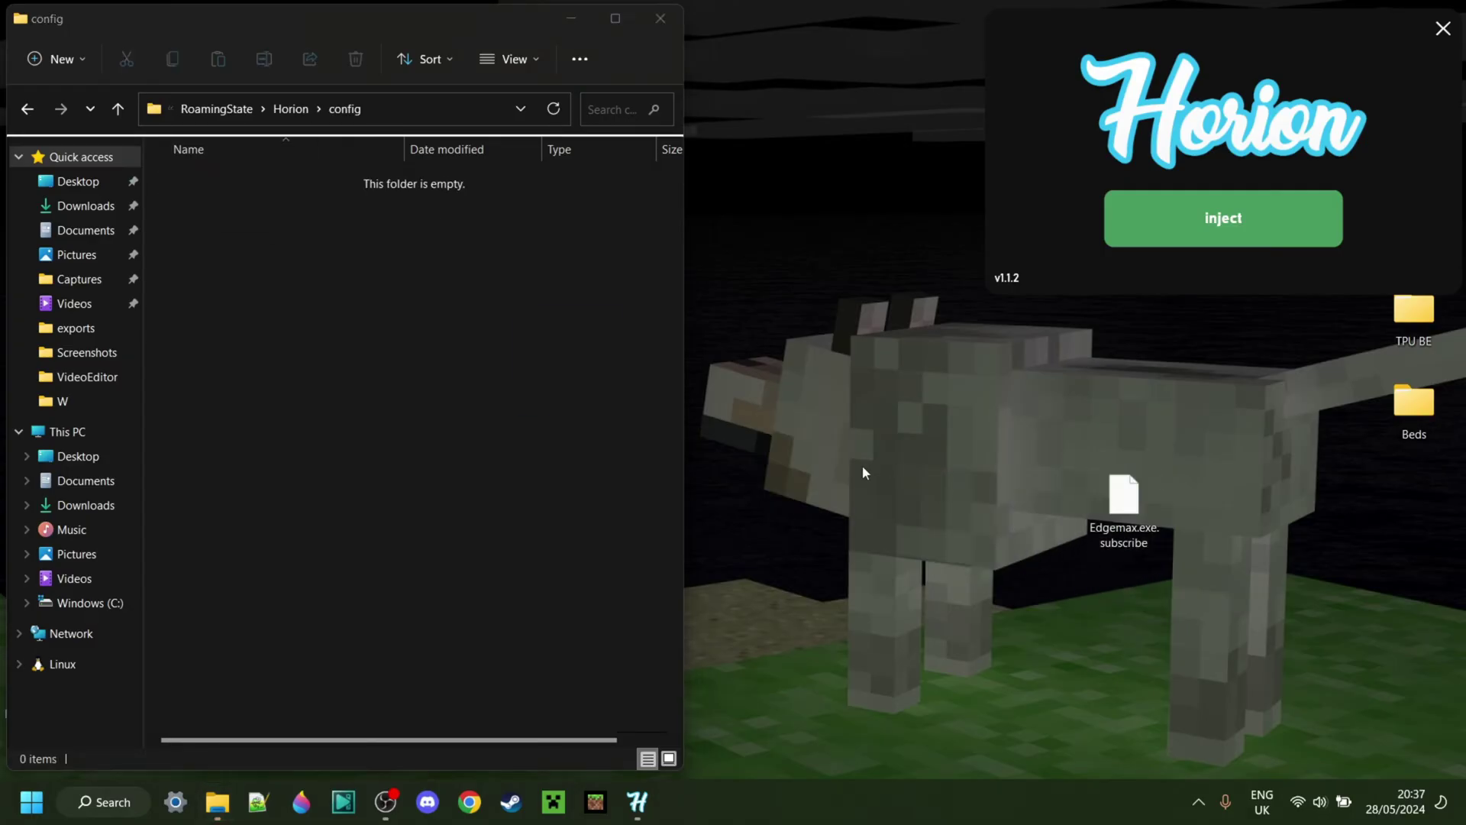
- Return to the Horion folder and delete its config folder
left_click(294, 108)
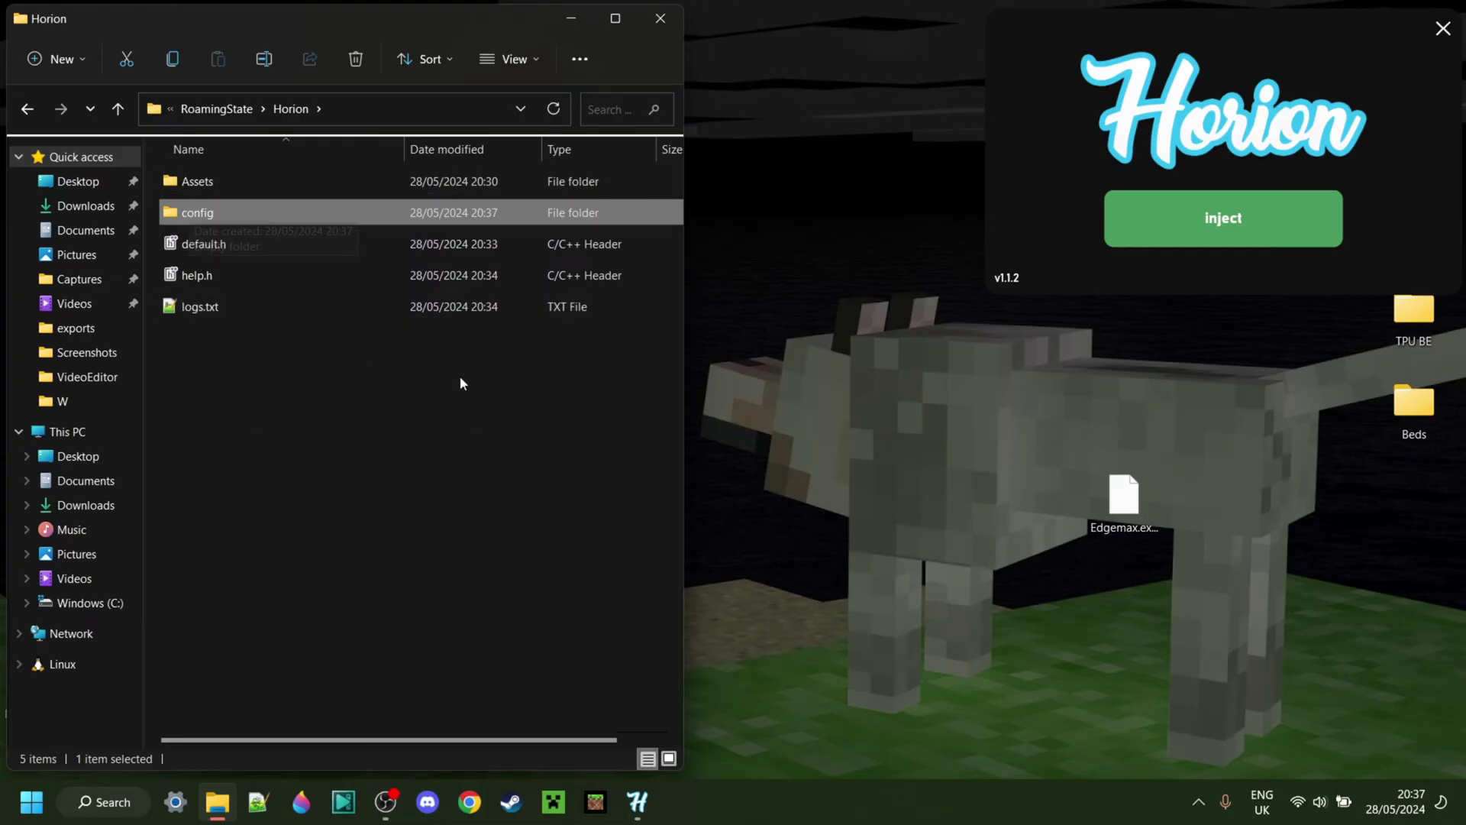
right_click(184, 217)
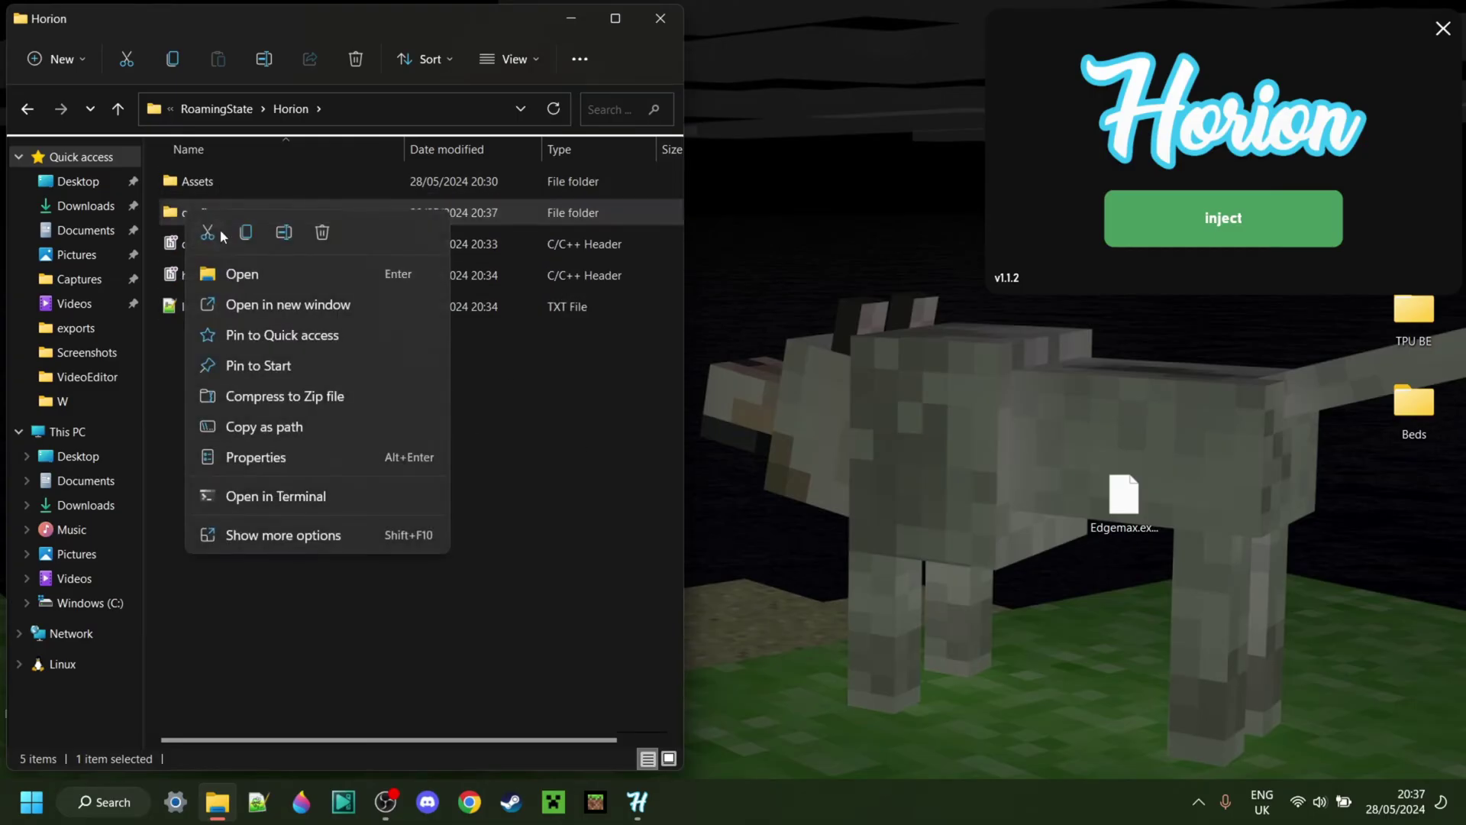
left_click(332, 231)
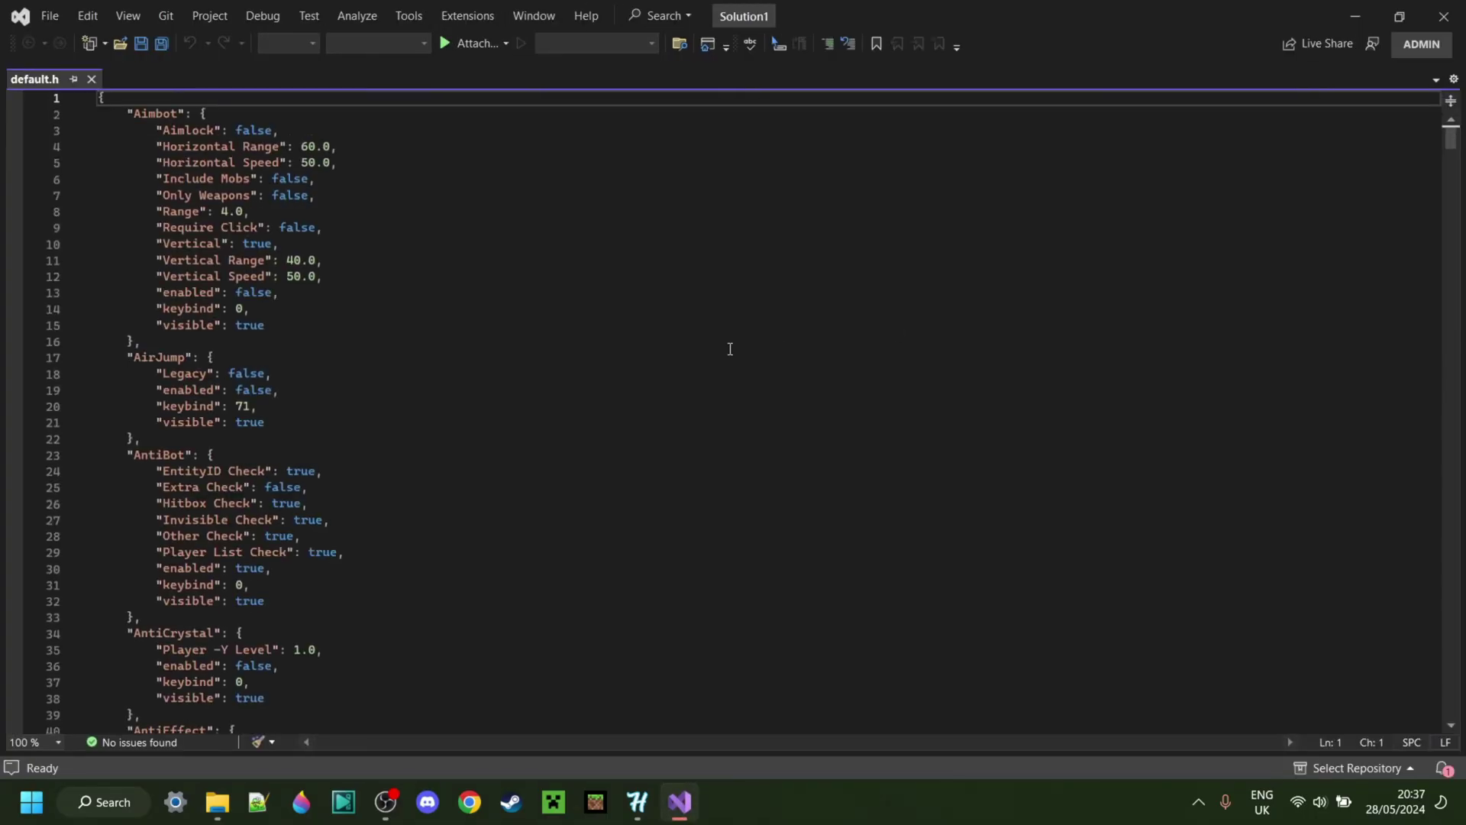
- Look through the module settings stored in default.h and close Visual Studio
scroll(481, 276, "down", 20)
scroll(480, 277, "down", 20)
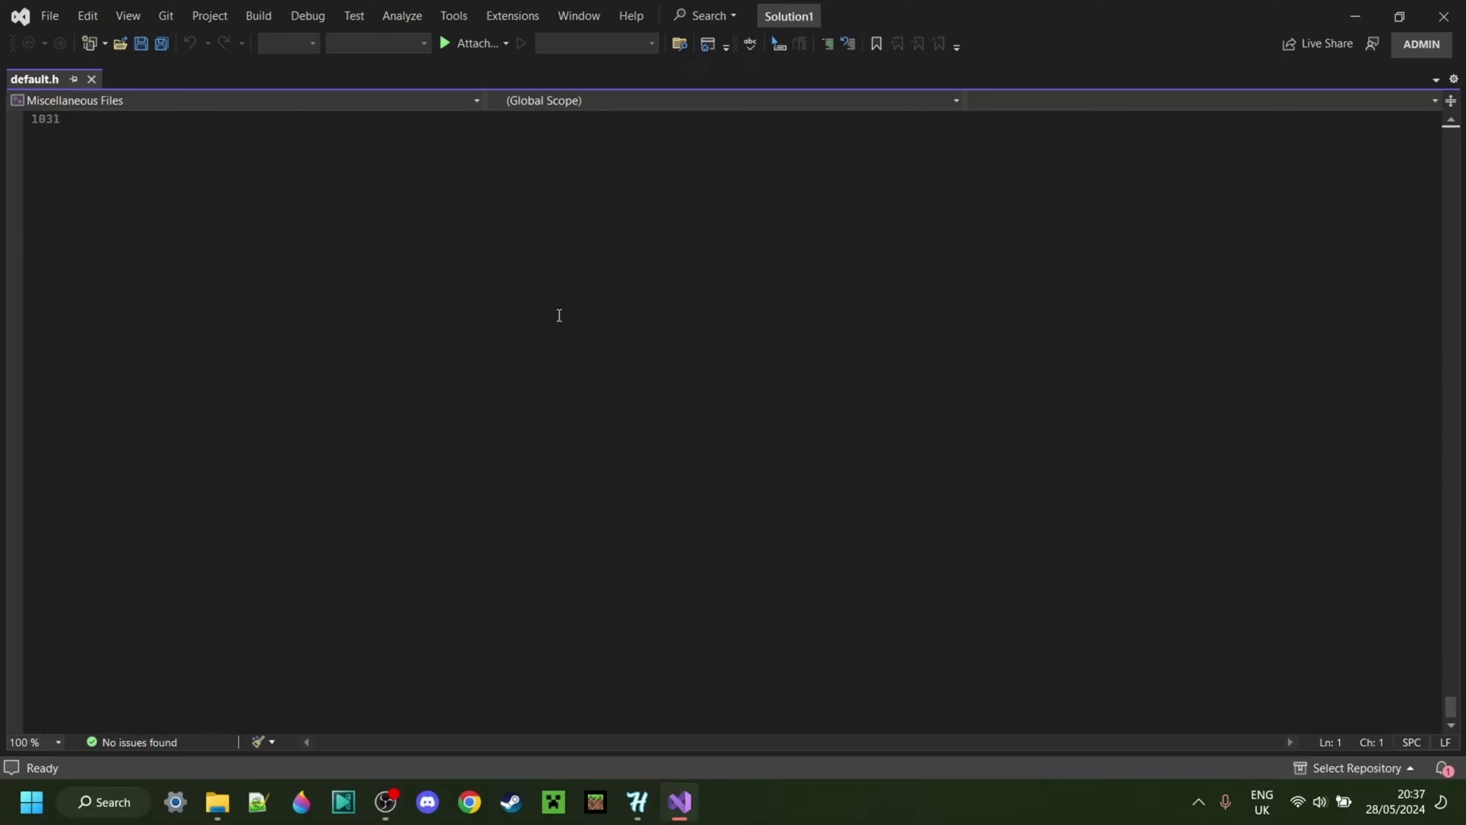
scroll(560, 315, "up", 20)
scroll(388, 293, "up", 20)
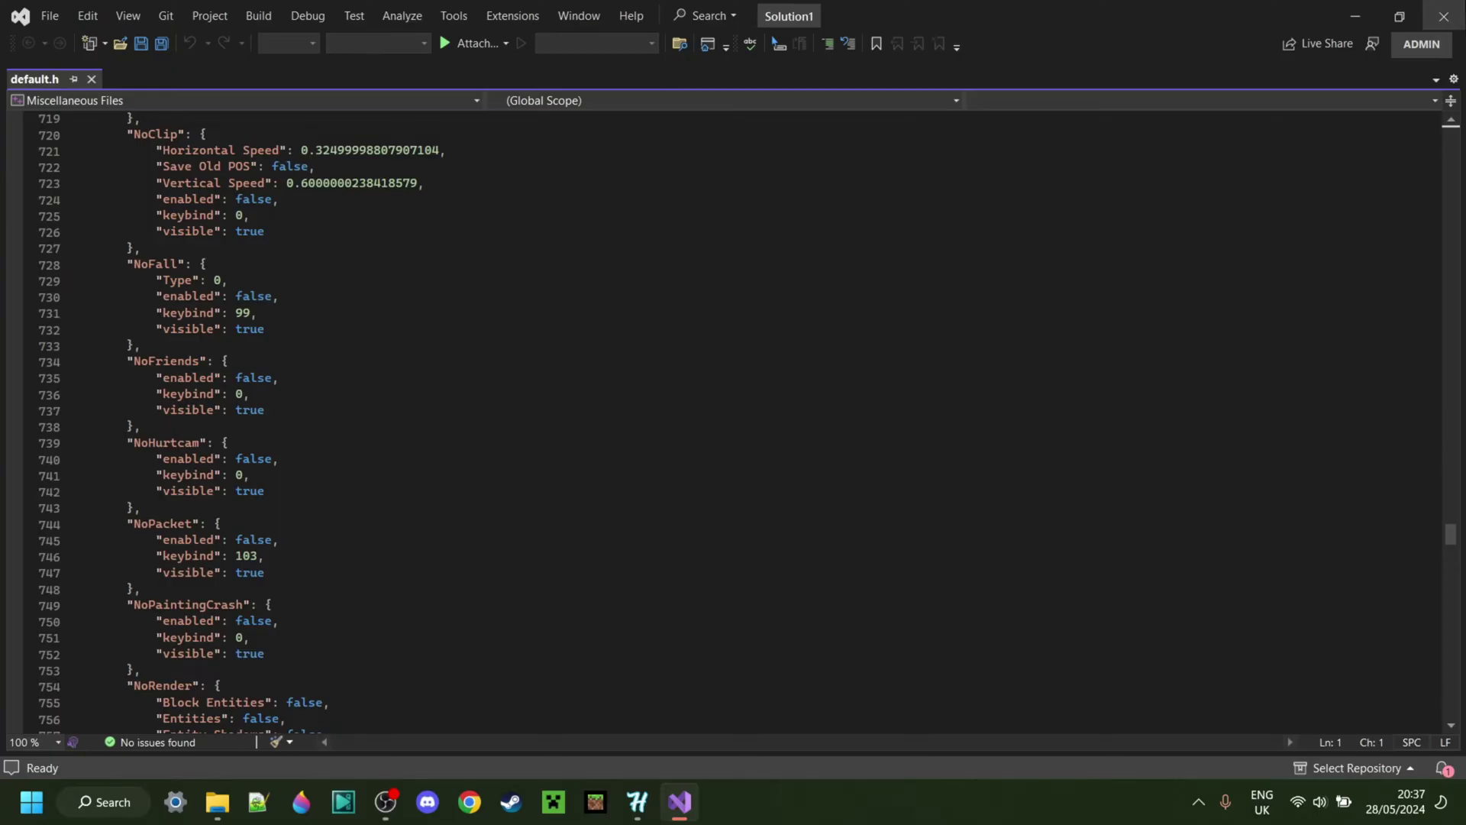
left_click(1442, 16)
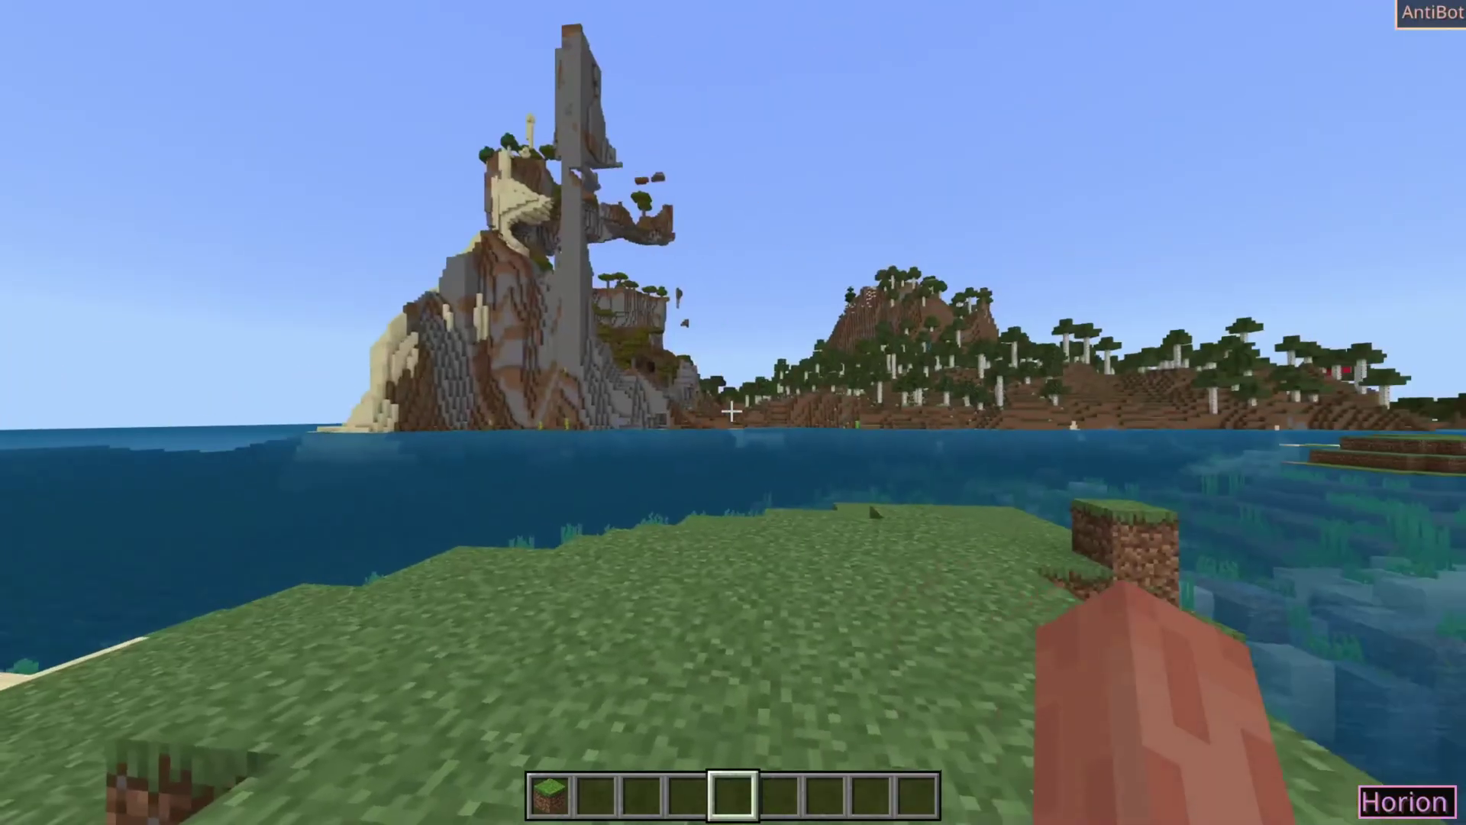
- In Minecraft, run .help in the chat and look through Horion's command list
key("t")
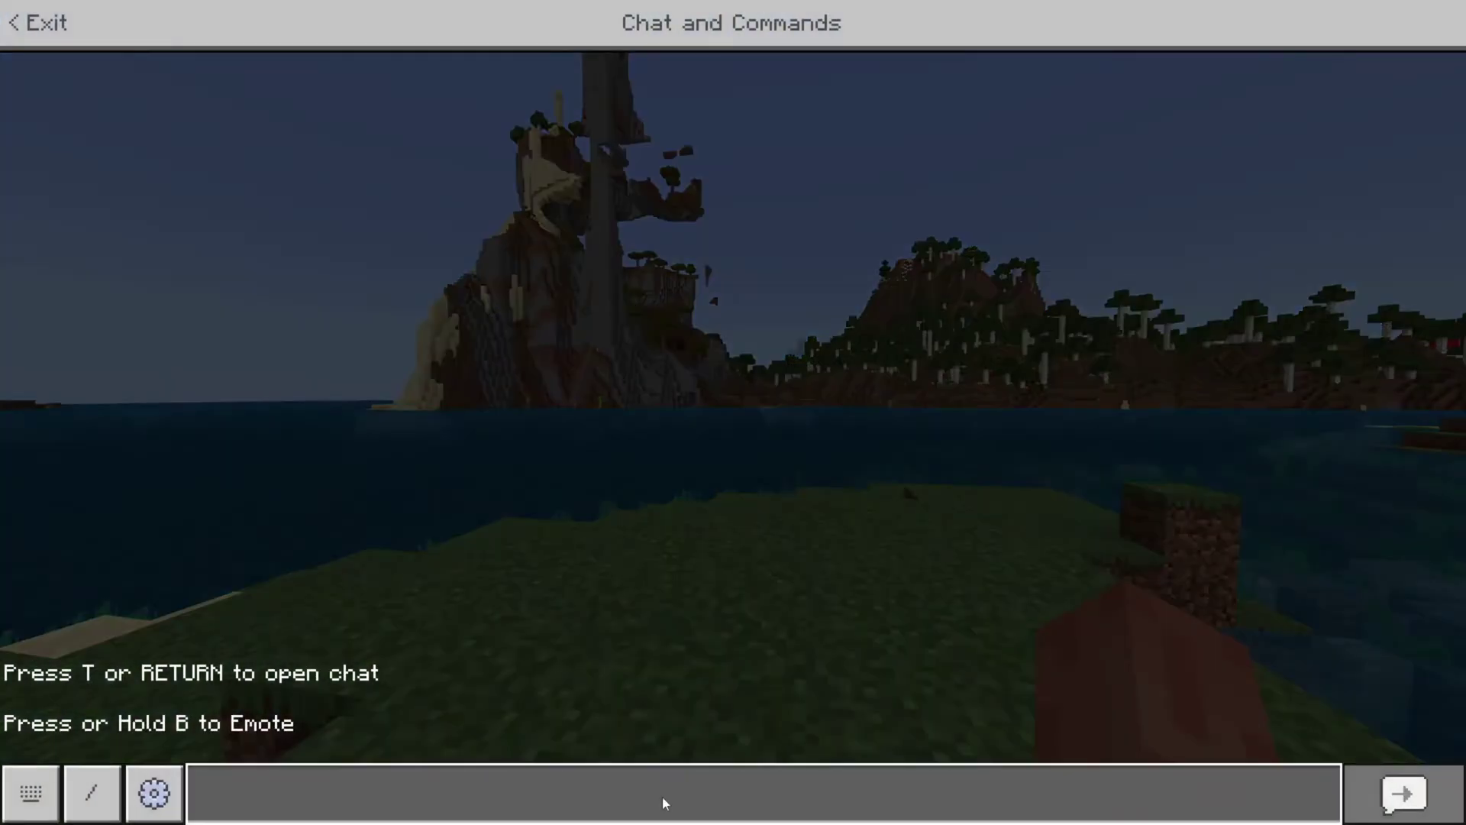
type(".help")
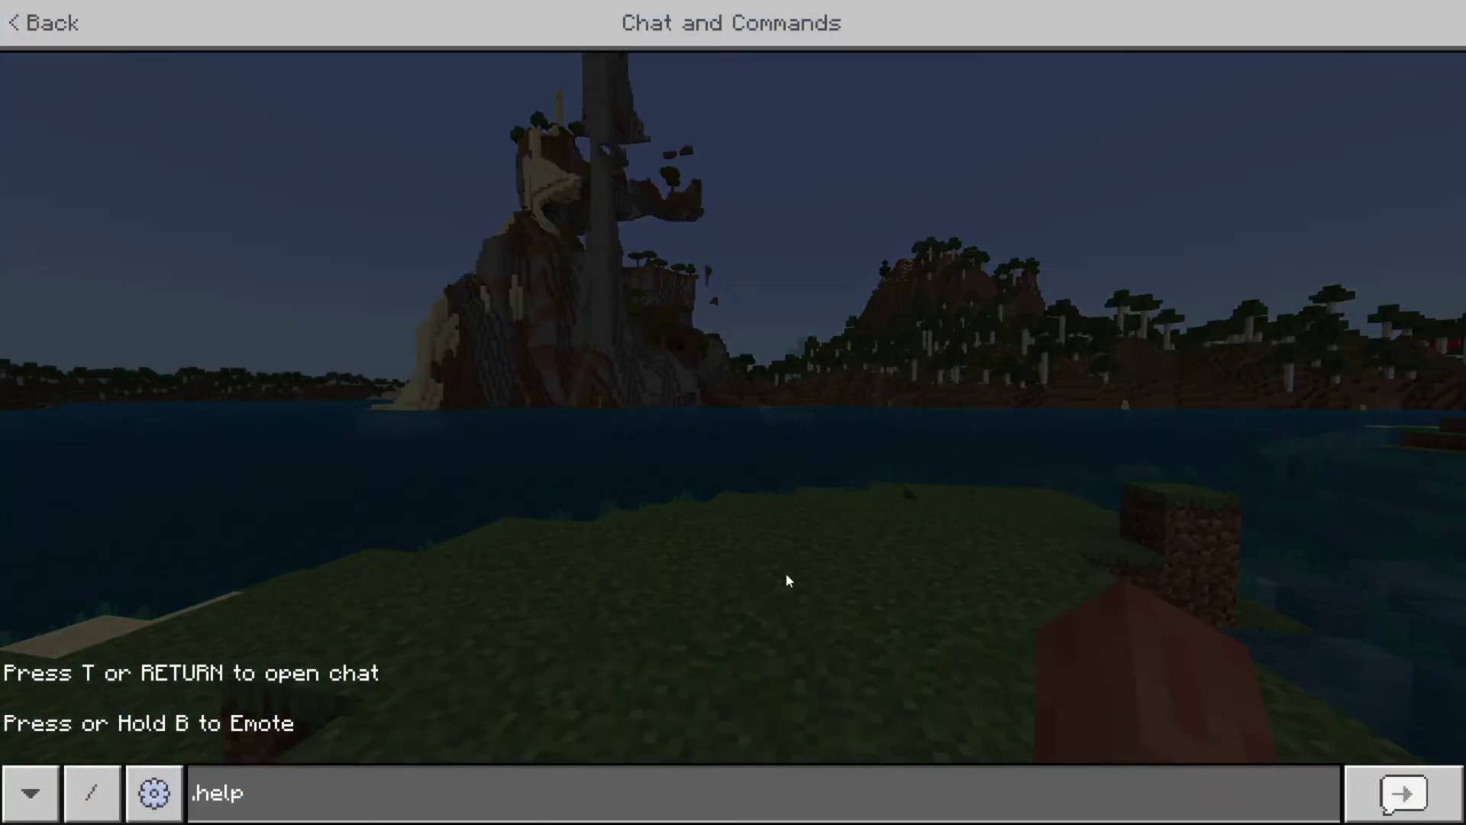
key("Return")
scroll(786, 574, "up", 8)
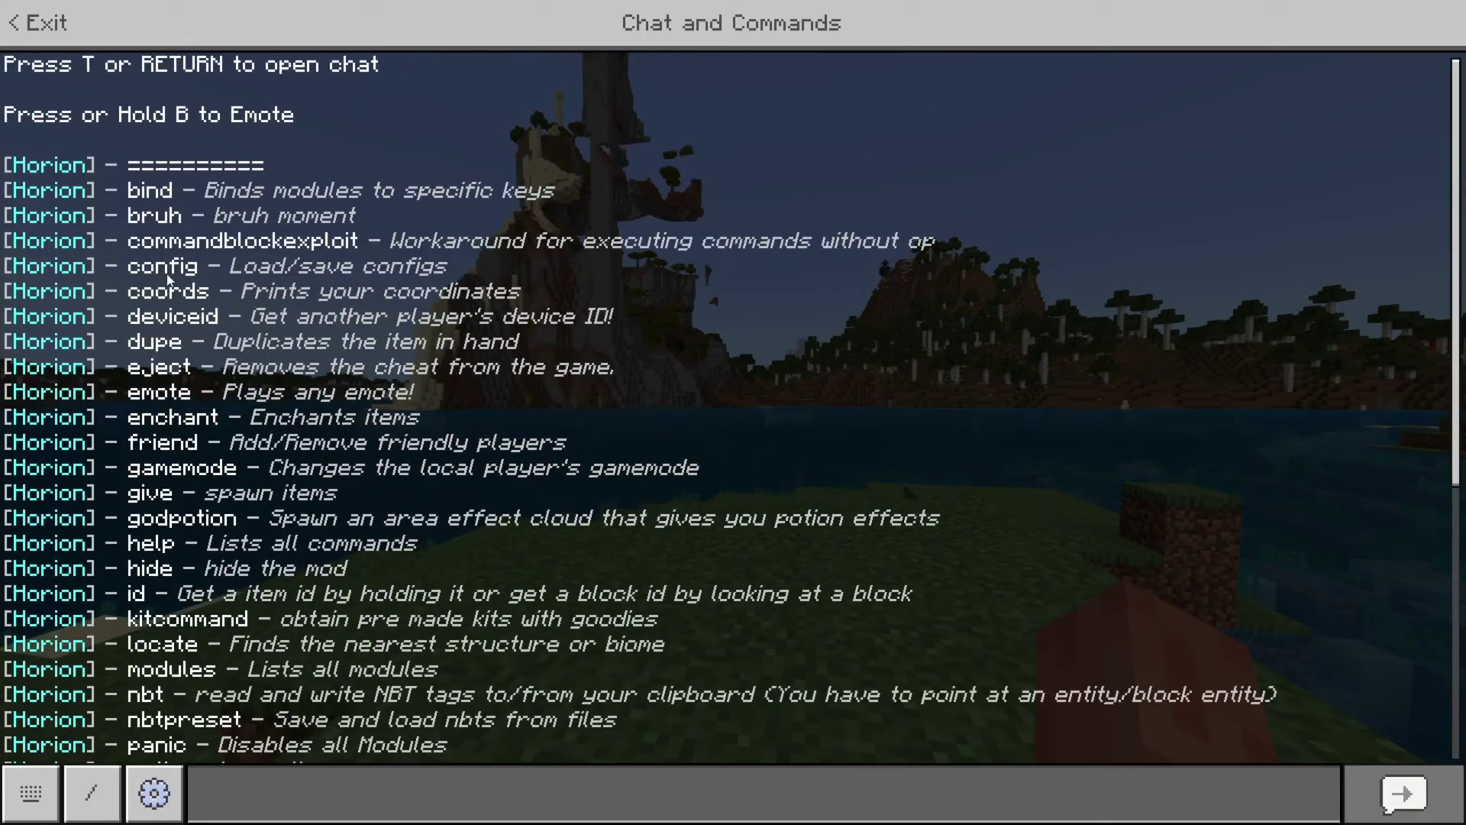
- Run .config in the chat to look up the command's usage
left_click(507, 802)
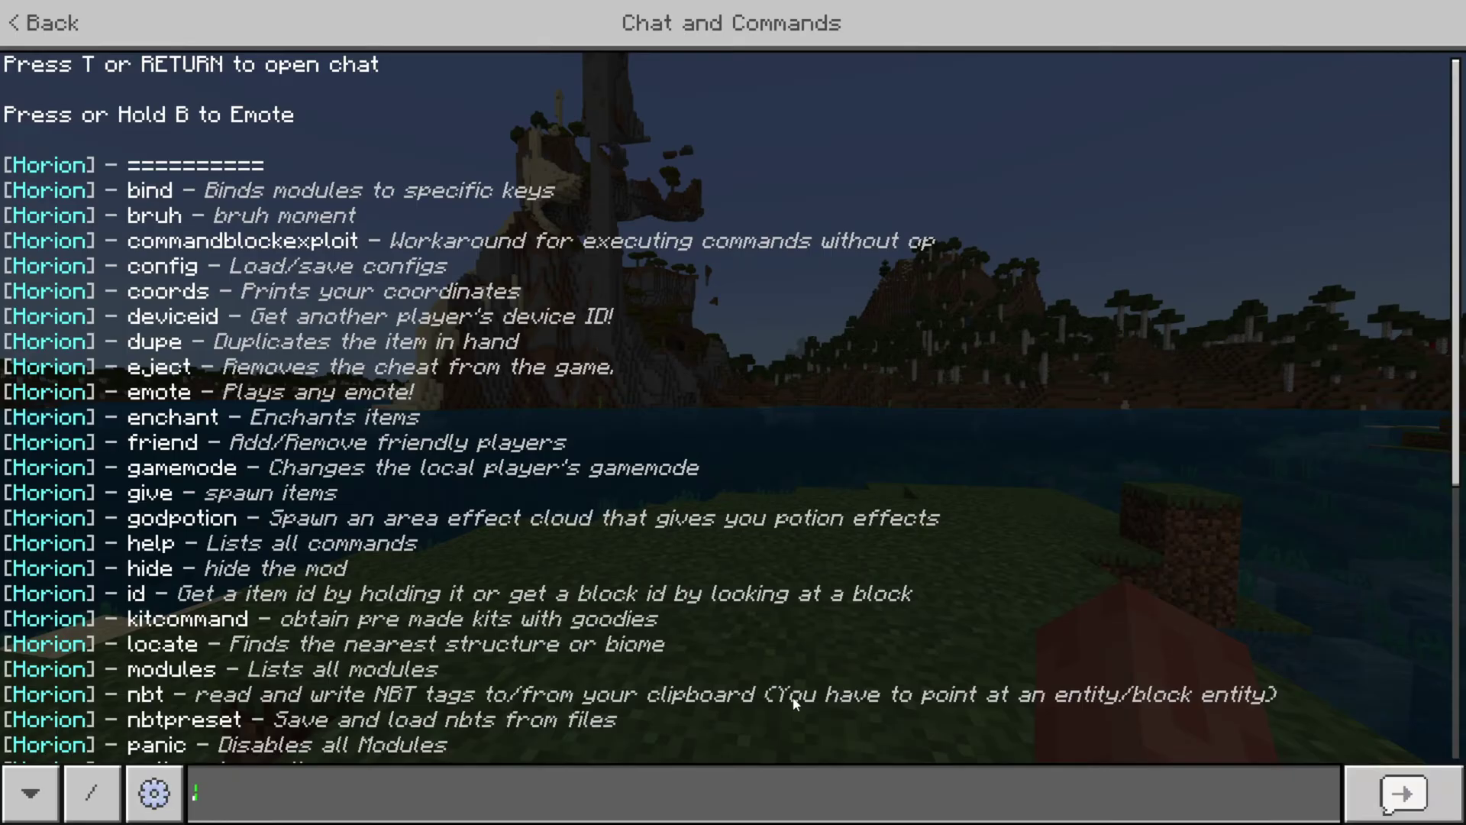
type(".cinf")
key("BackSpace")
key("BackSpace")
type("onfig")
key("Return")
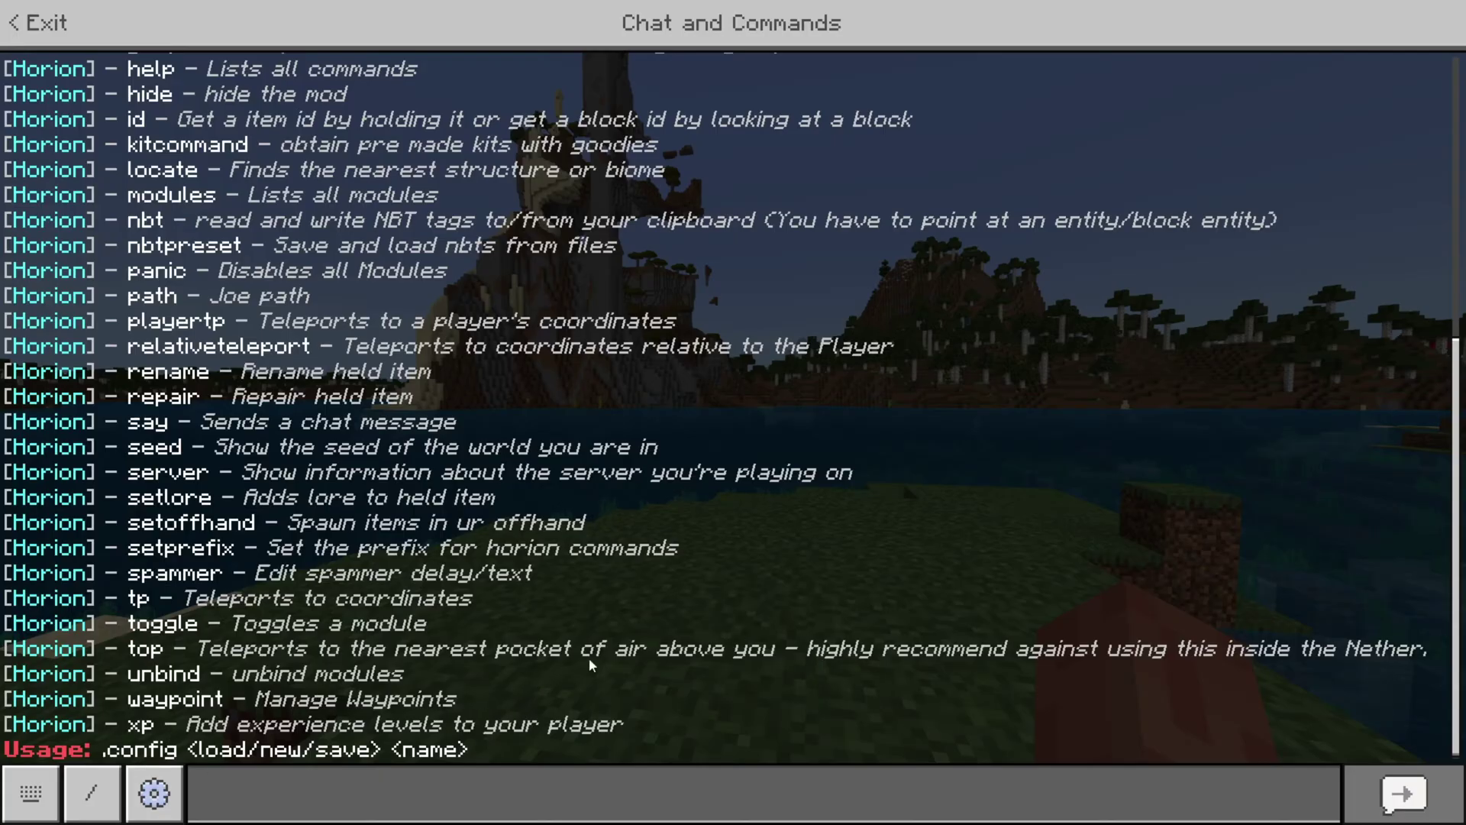
- Draft the chat command ".config save Please_subscribe" without sending it
left_click(290, 792)
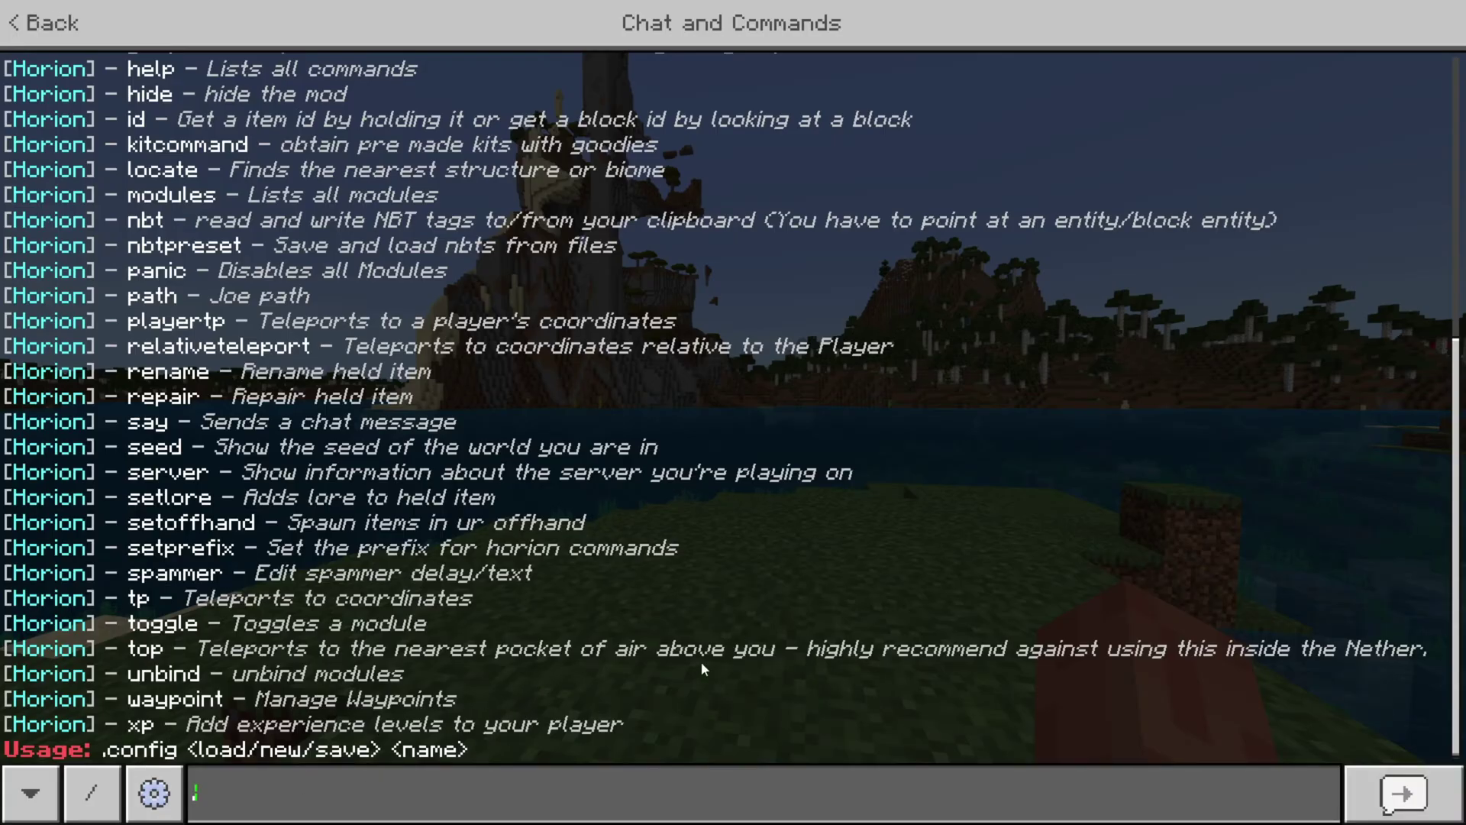
type(".config")
type("save")
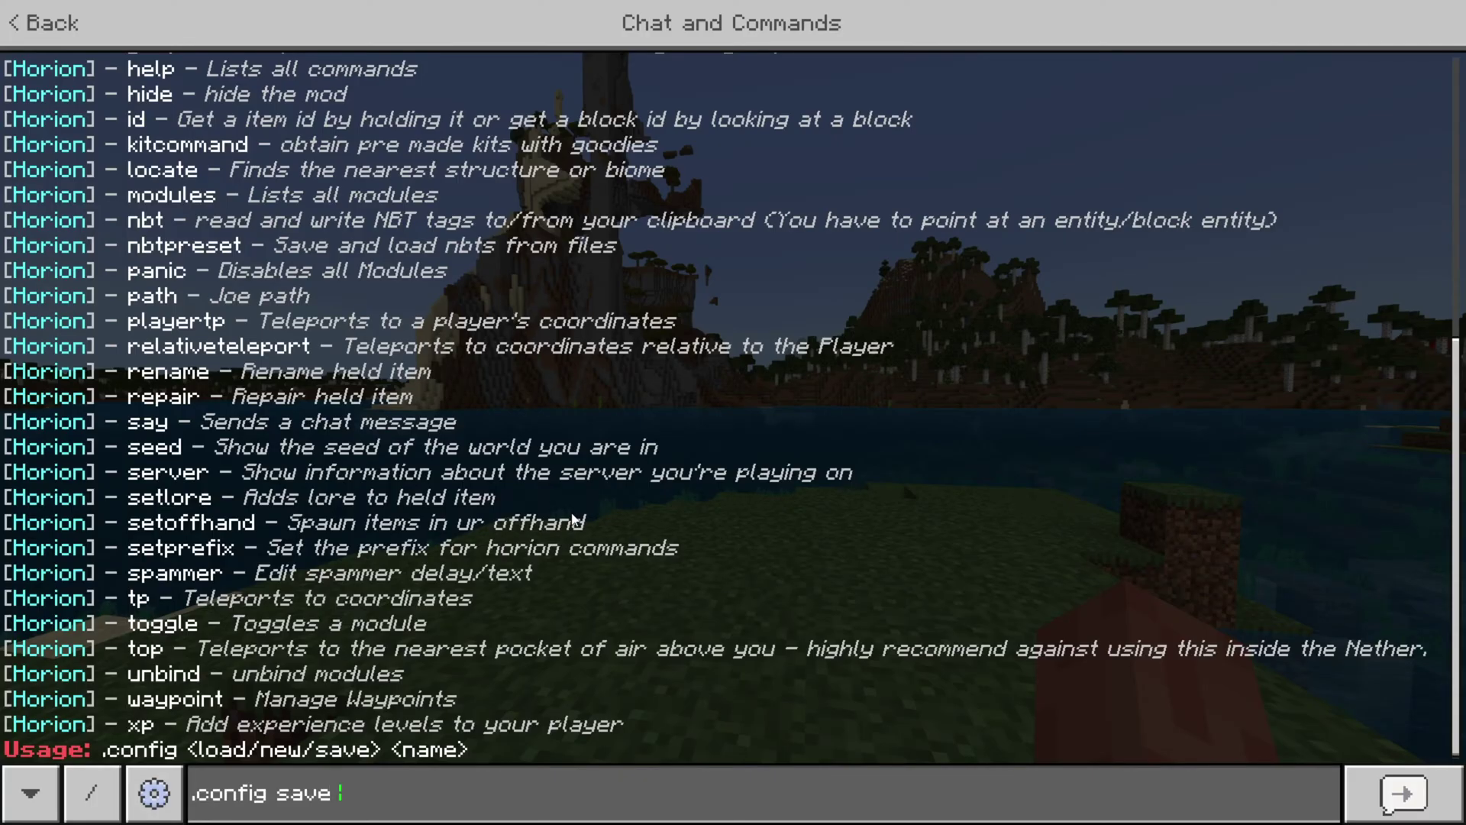
type(" Please sub")
key("BackSpace")
key("BackSpace")
key("BackSpace")
type("subscribe")
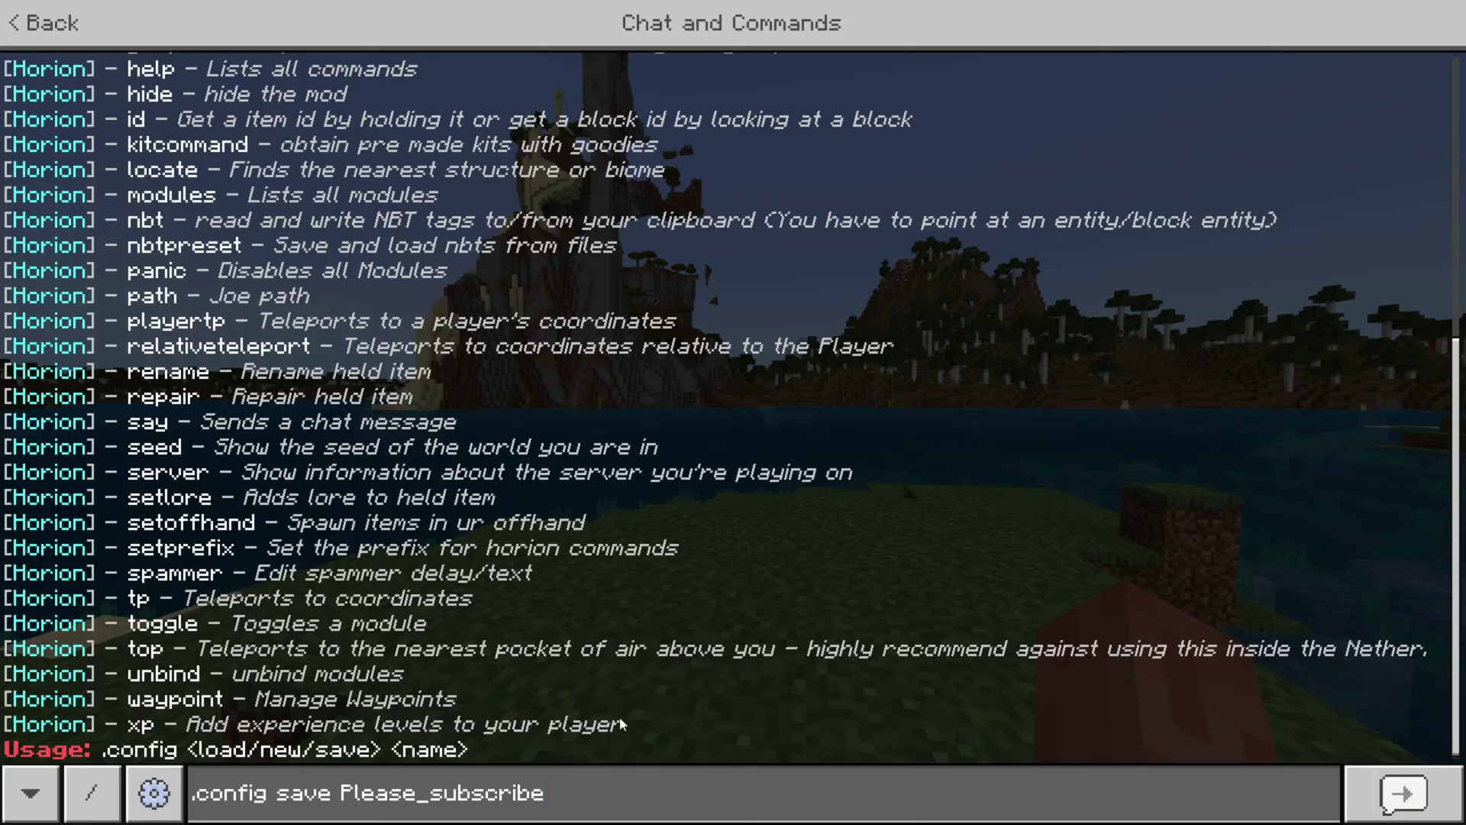
- Replace the save option and config name so the drafted command reads ".config new"
key("BackSpace")
key("BackSpace")
key("BackSpace")
key("BackSpace")
key("BackSpace")
key("BackSpace")
key("BackSpace")
key("BackSpace")
key("BackSpace")
key("BackSpace")
key("BackSpace")
key("BackSpace")
key("BackSpace")
key("BackSpace")
key("BackSpace")
key("BackSpace")
key("BackSpace")
key("BackSpace")
key("BackSpace")
key("BackSpace")
type("new")
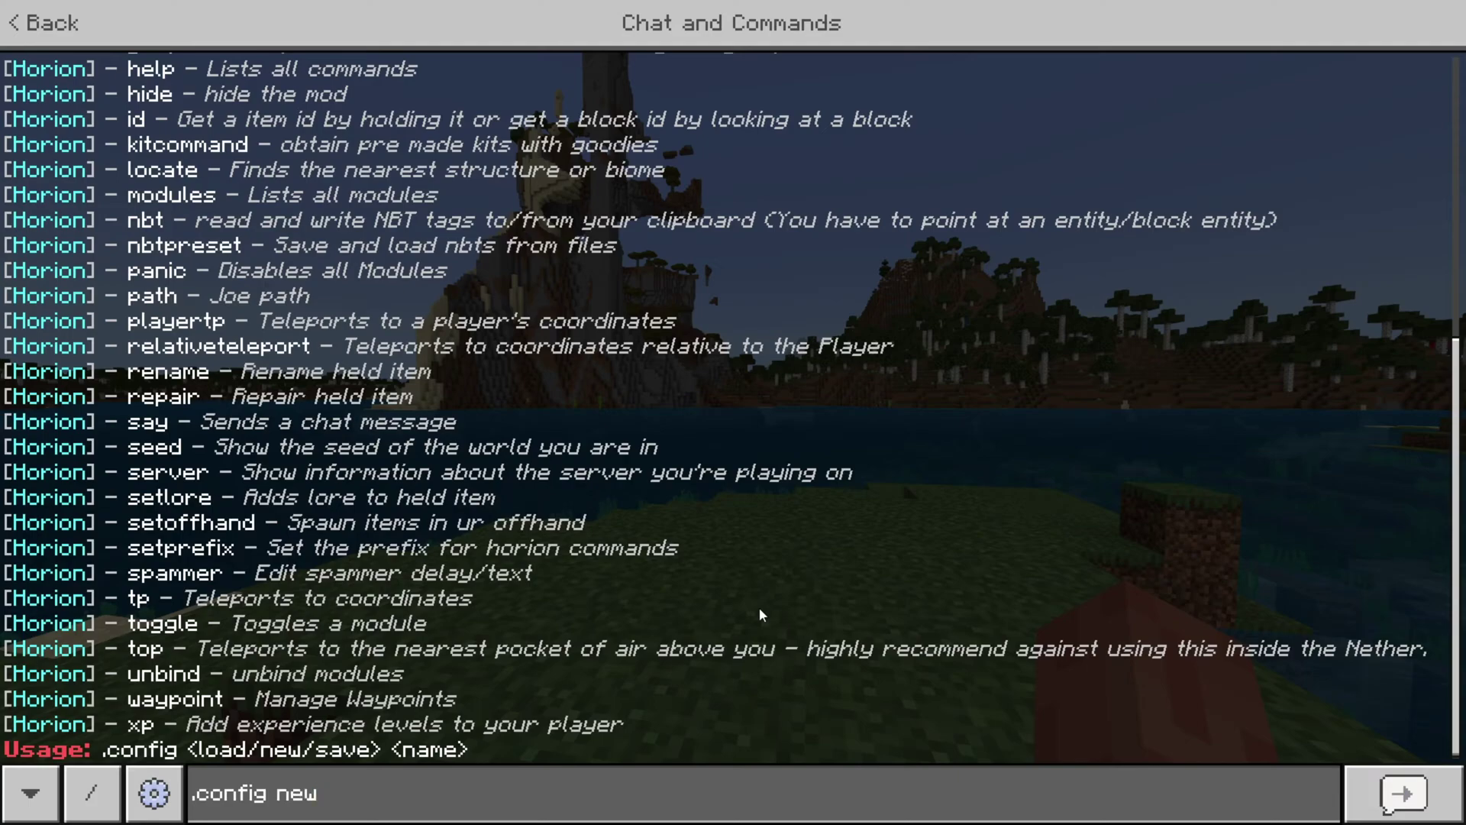
- Change the drafted command to ".config load Edgemax.exe.subscribe"
key("BackSpace")
key("BackSpace")
key("BackSpace")
type("load")
type("Edgeme")
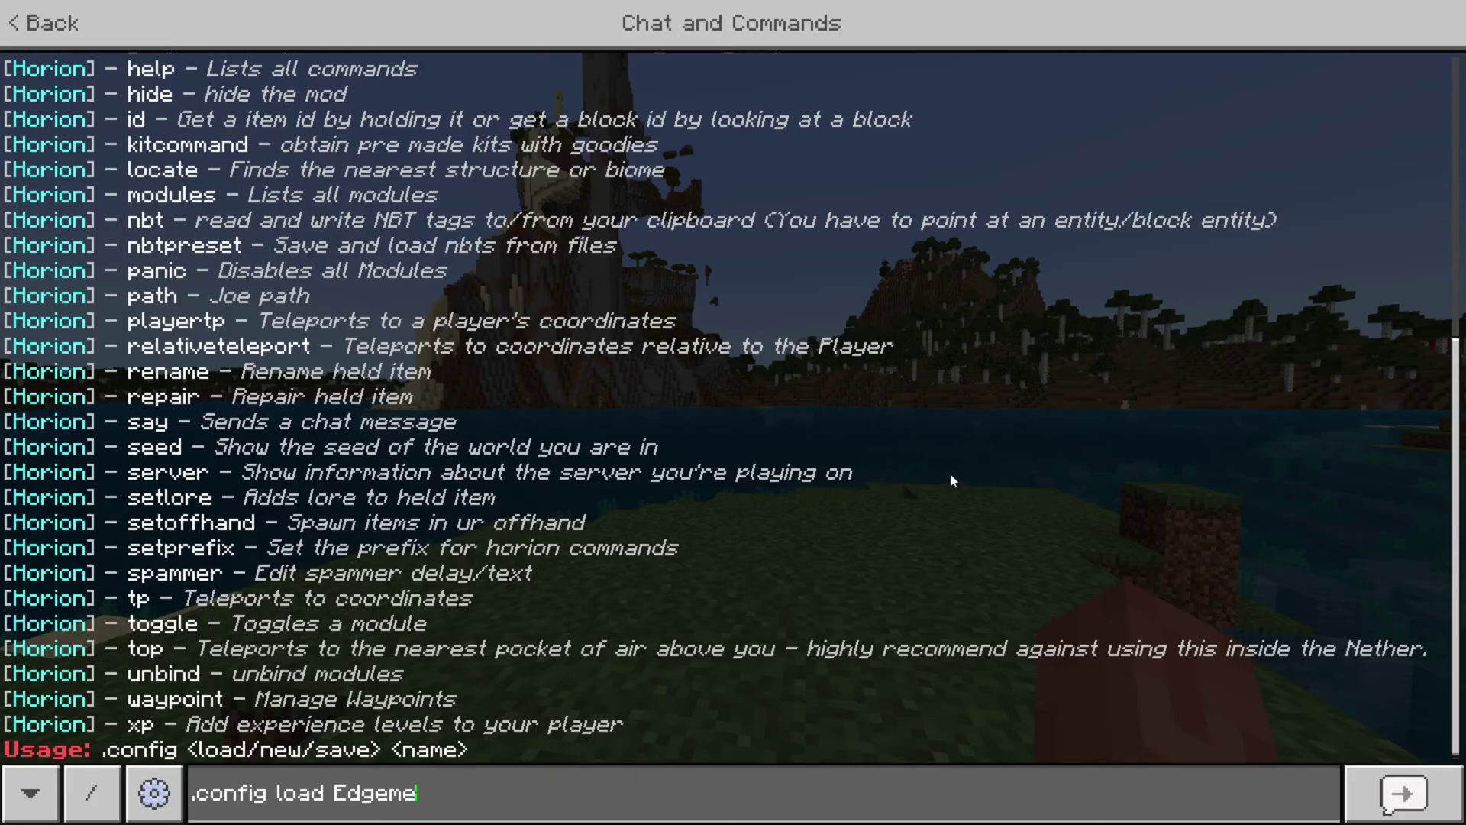
key("BackSpace")
key("BackSpace")
type("me")
key("BackSpace")
type("ax.exe.subscribe")
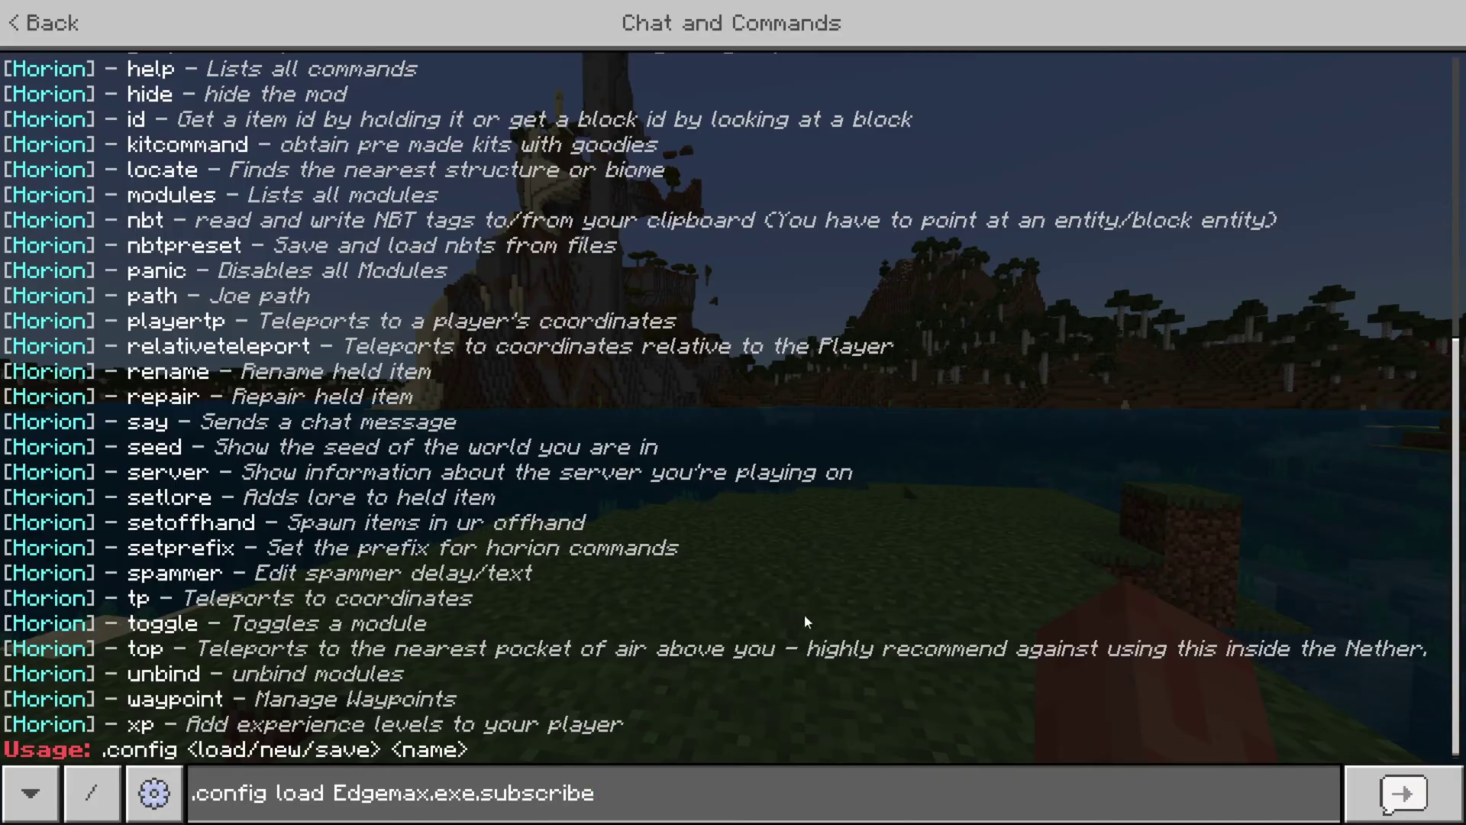
- Erase the load arguments from the drafted command, submit what remains, and exit the chat
key("BackSpace")
key("BackSpace")
key("BackSpace")
key("BackSpace")
key("BackSpace")
key("BackSpace")
key("BackSpace")
key("BackSpace")
key("BackSpace")
key("BackSpace")
key("BackSpace")
key("BackSpace")
key("BackSpace")
key("BackSpace")
key("BackSpace")
key("BackSpace")
key("BackSpace")
key("BackSpace")
key("BackSpace")
key("BackSpace")
key("Return")
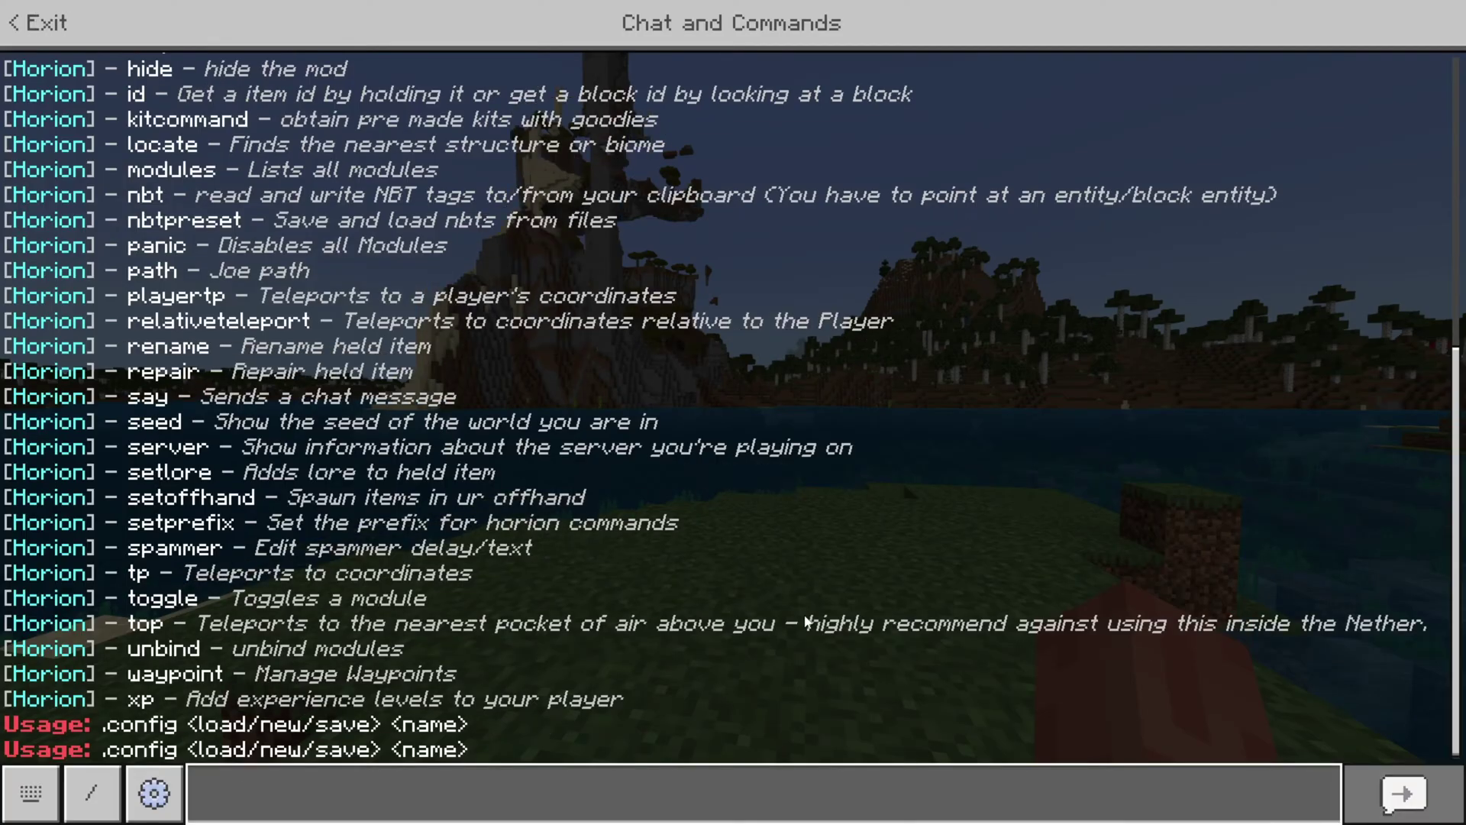
key("Escape")
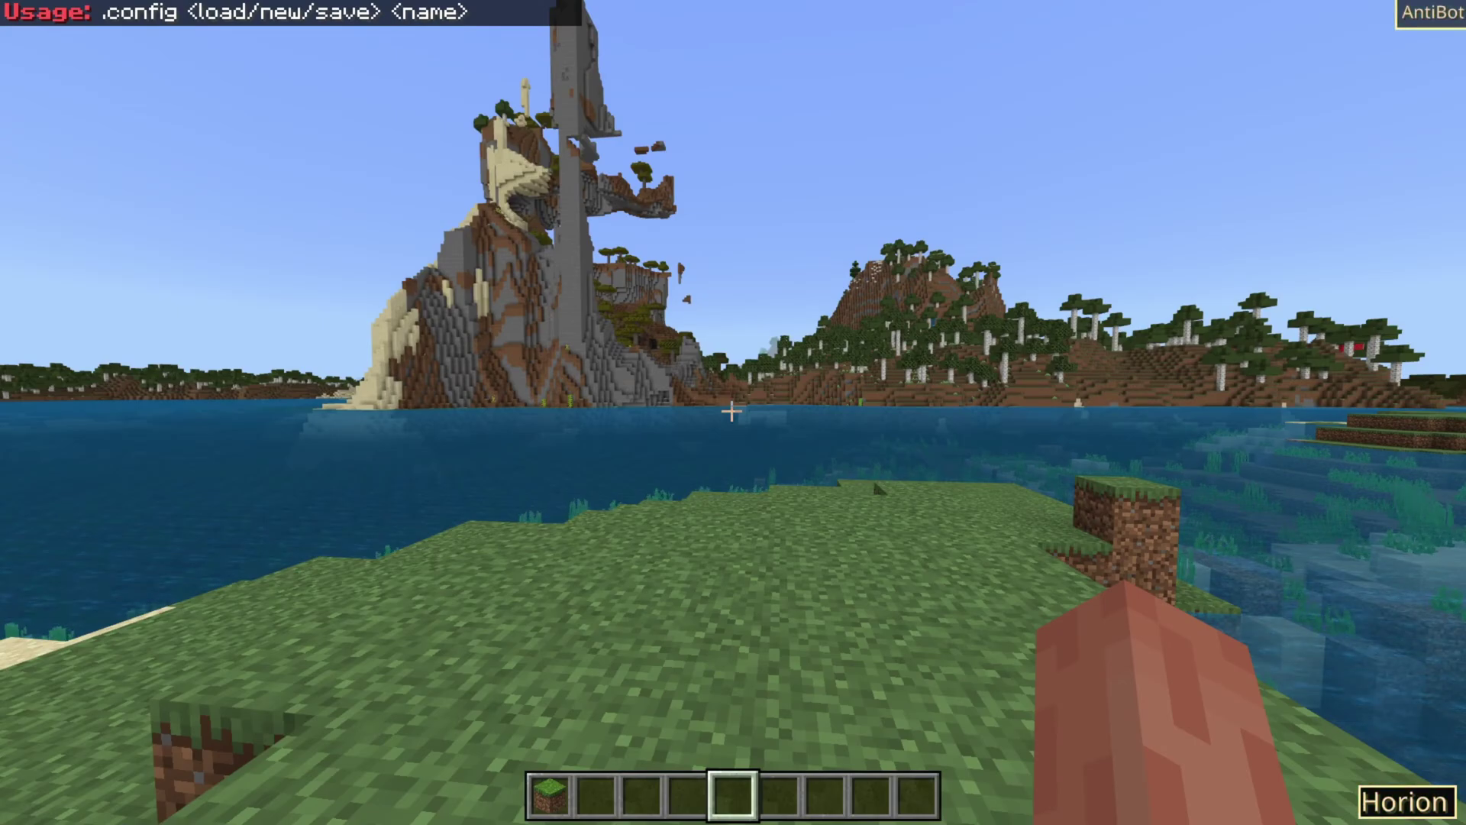
- Walk across the grass and open Horion's ClickGui module menu
key("w")
key("w")
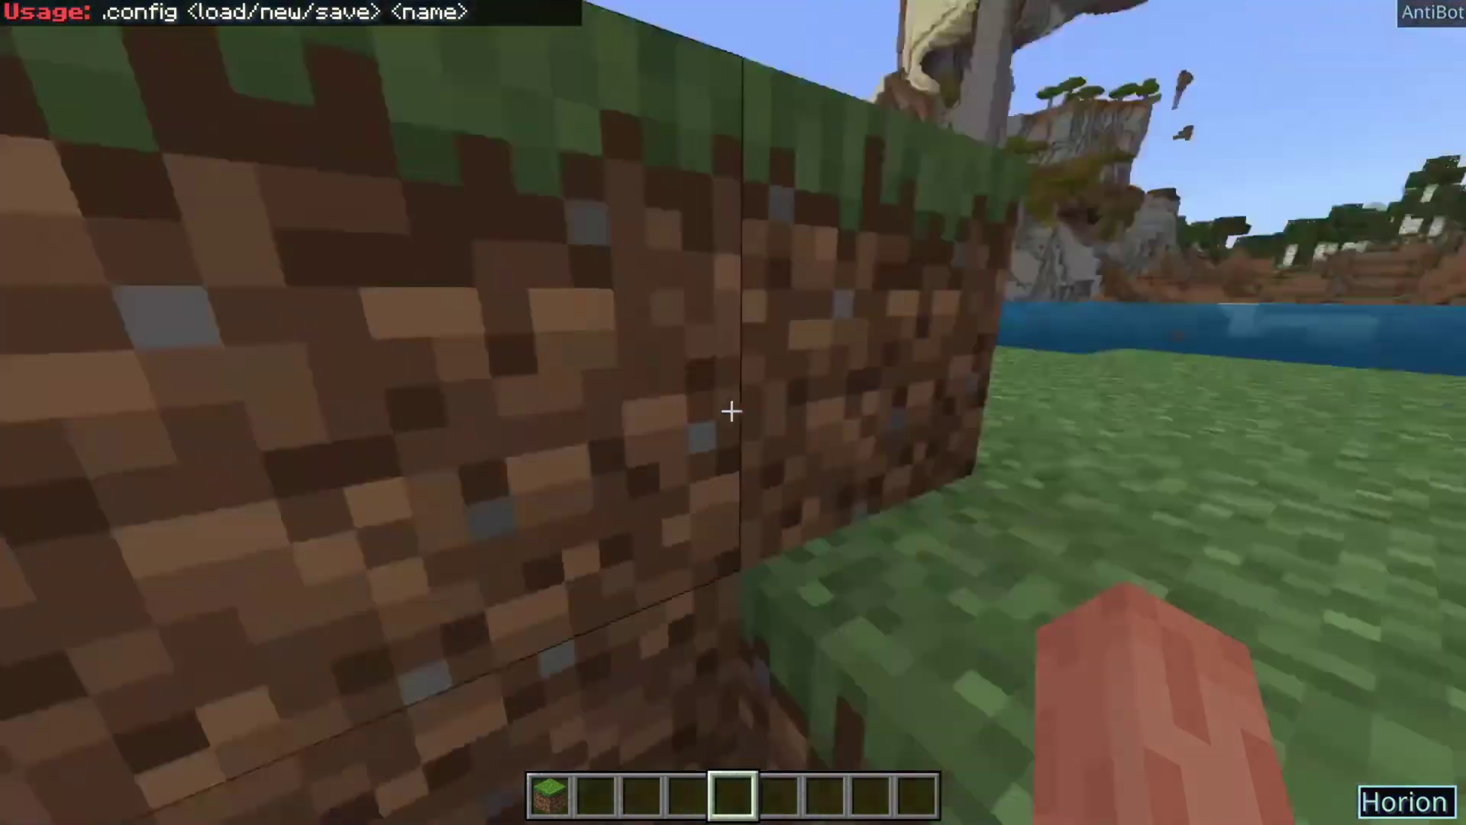
key("w")
key("Insert")
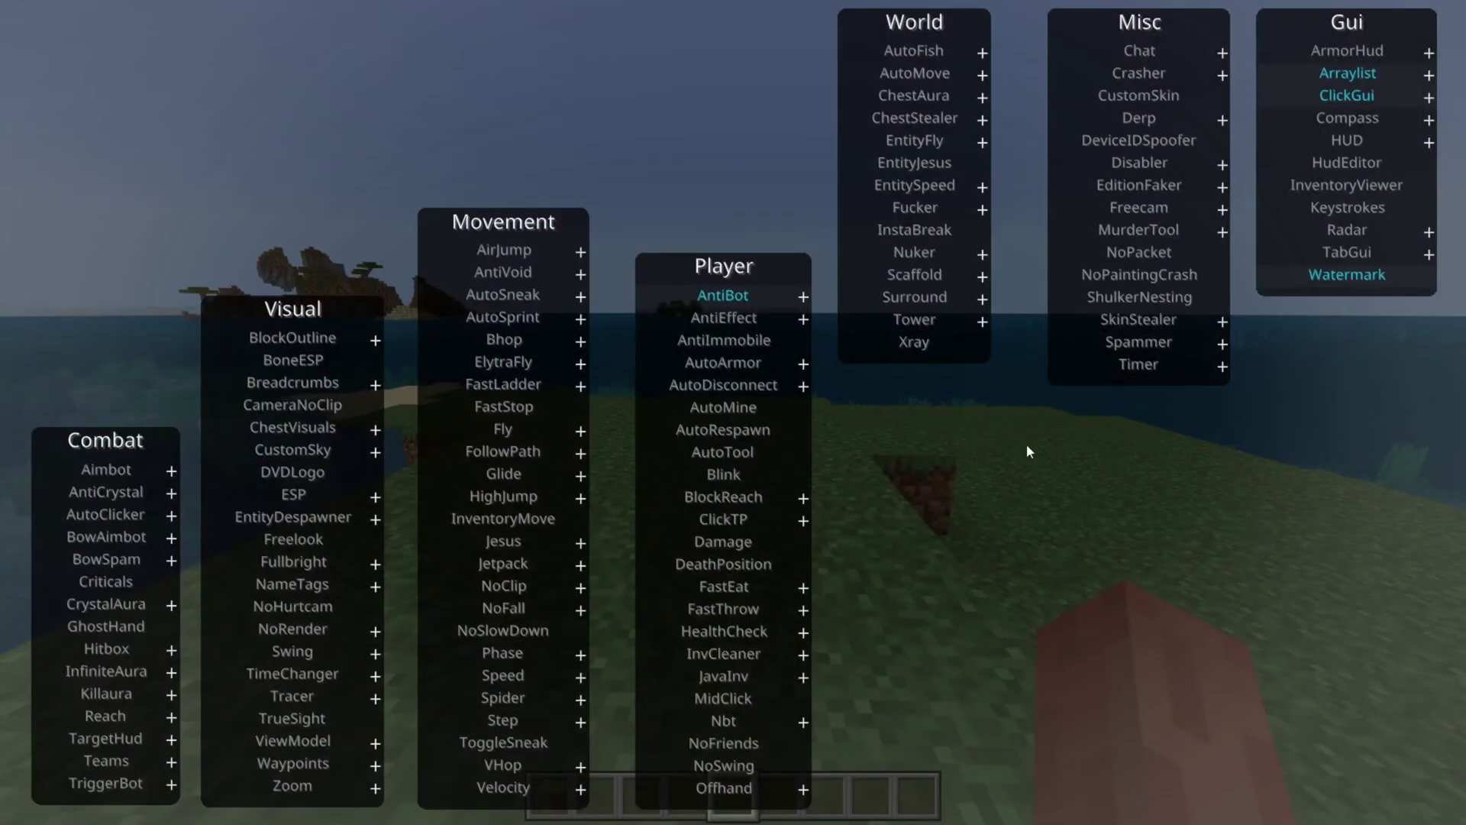
- Inspect the Freecam, EditionFaker and Disabler settings in the Misc category, including the edition list, collapse them and return to the game
right_click(1132, 204)
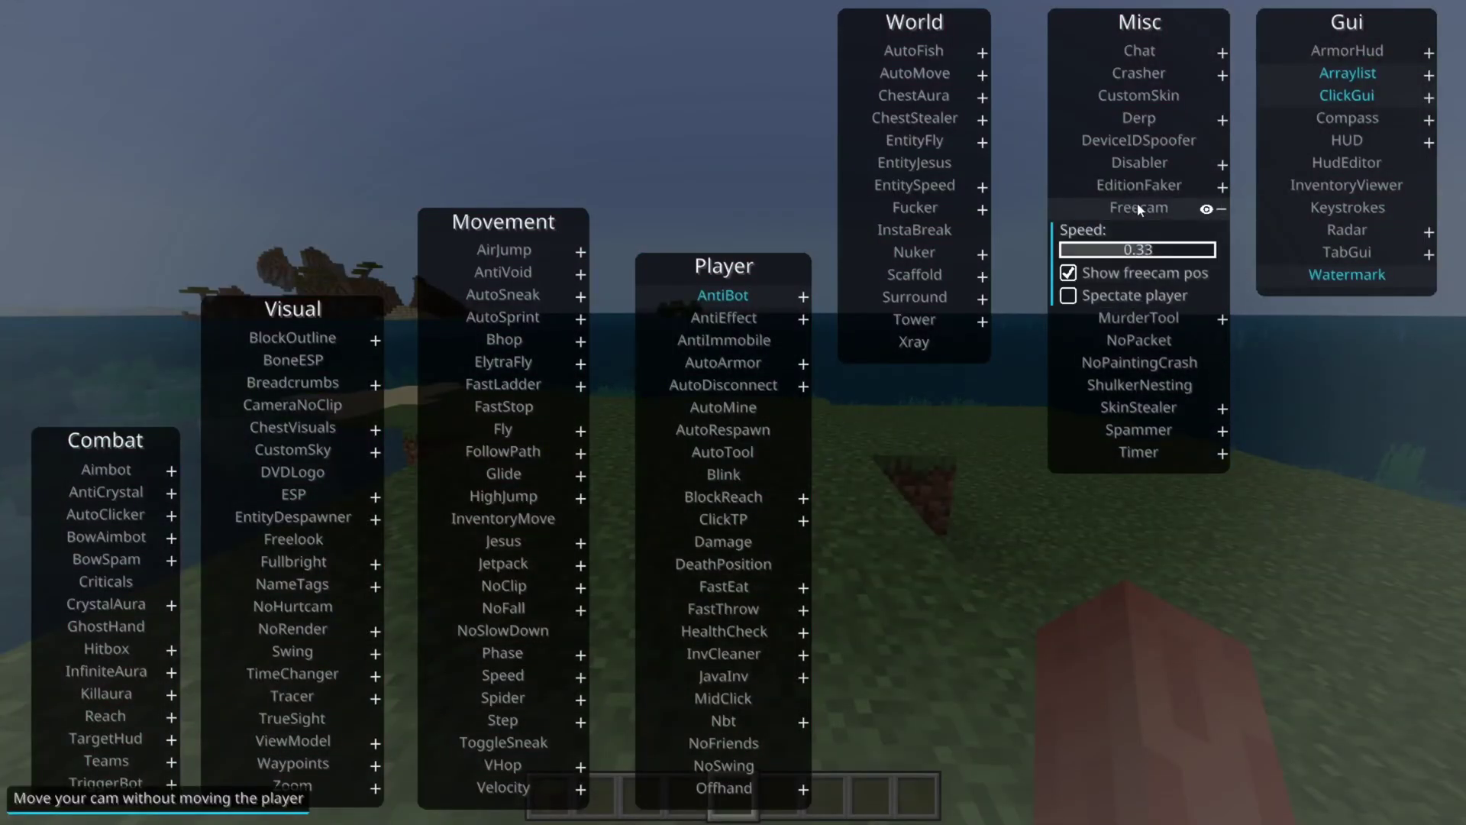
right_click(1139, 204)
right_click(1142, 188)
right_click(1143, 164)
left_click(1145, 227)
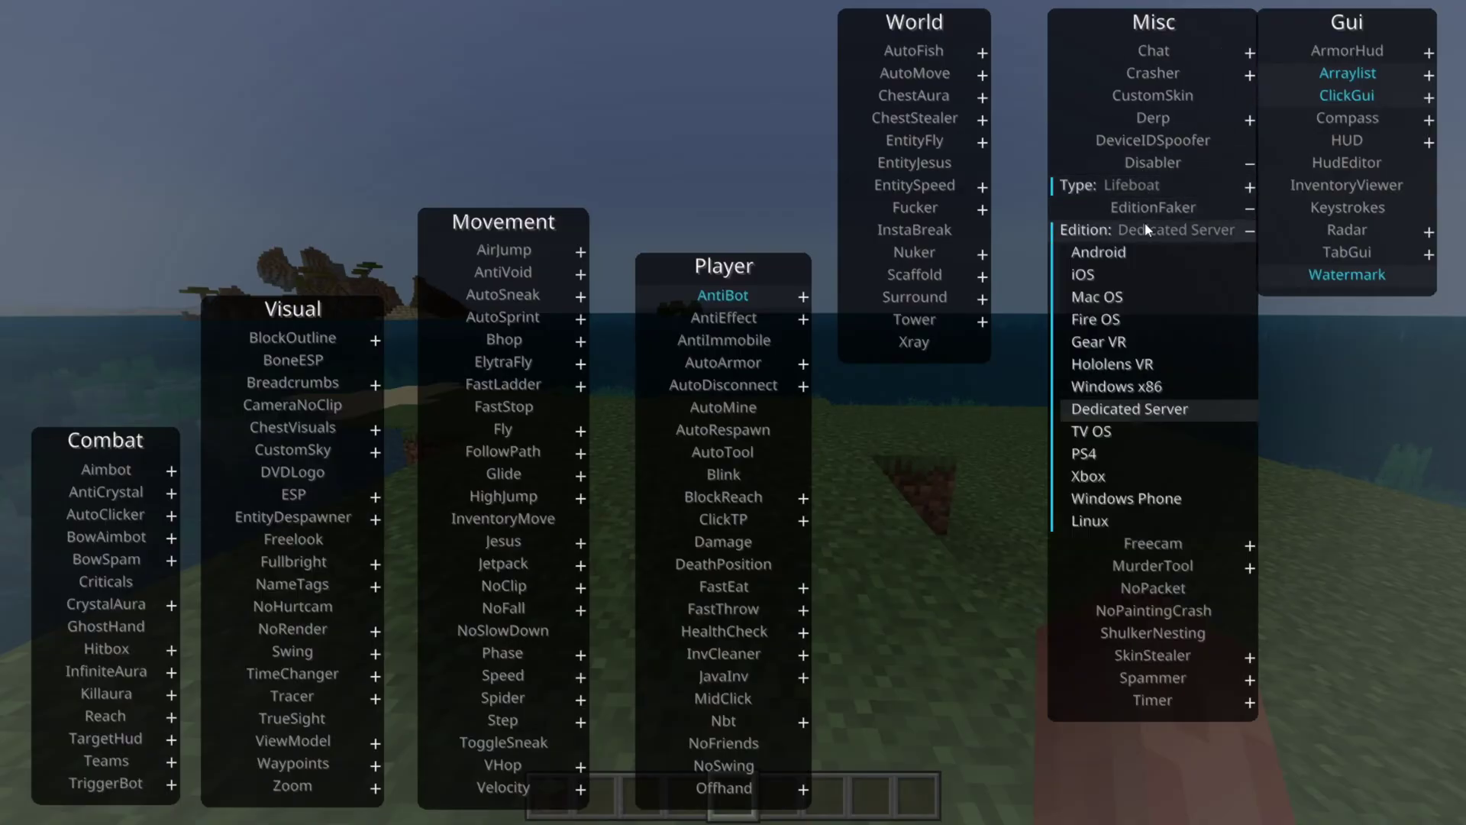
right_click(1154, 172)
left_click(1151, 208)
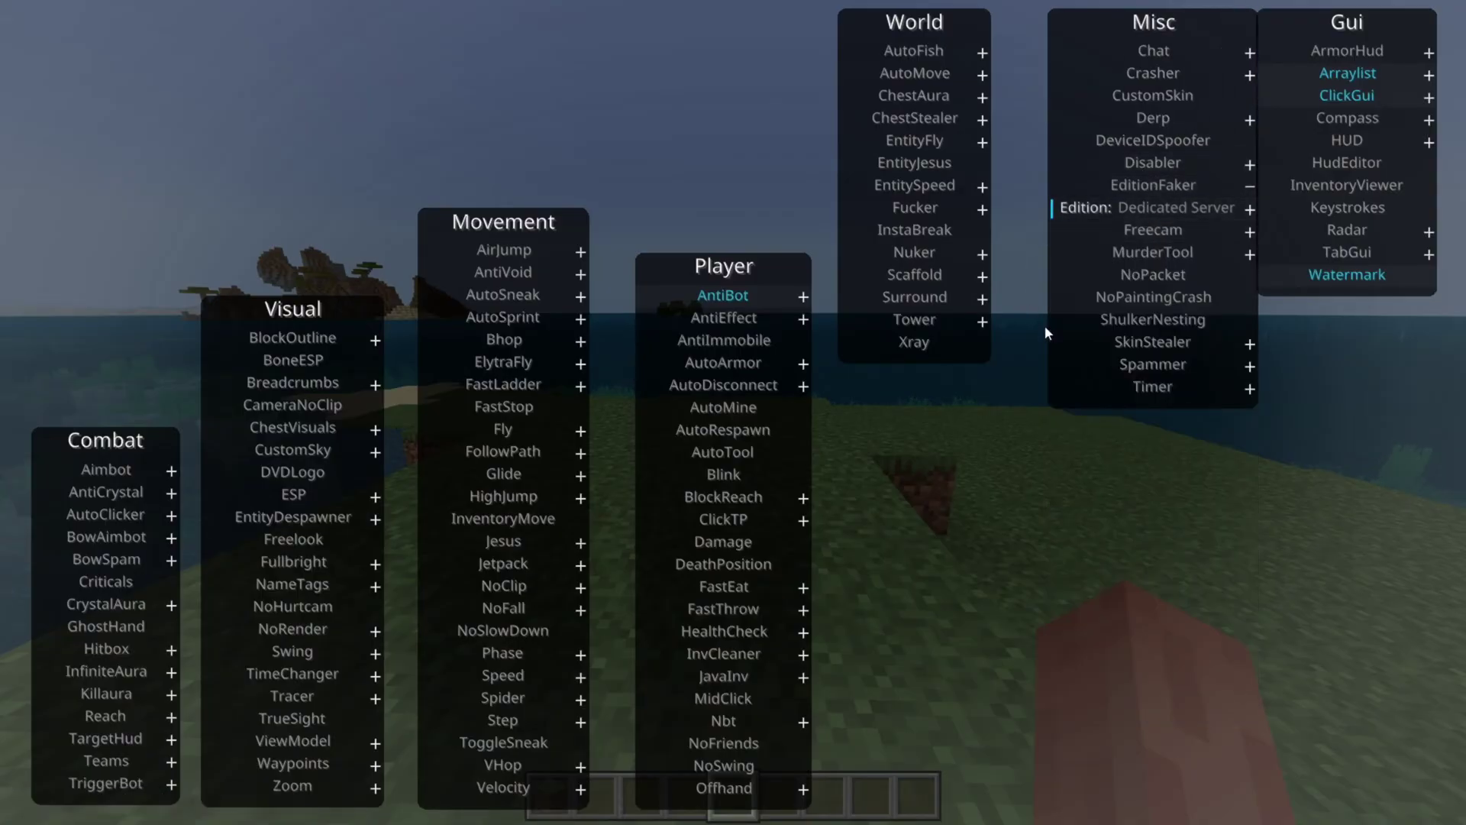
right_click(1138, 185)
key("Escape")
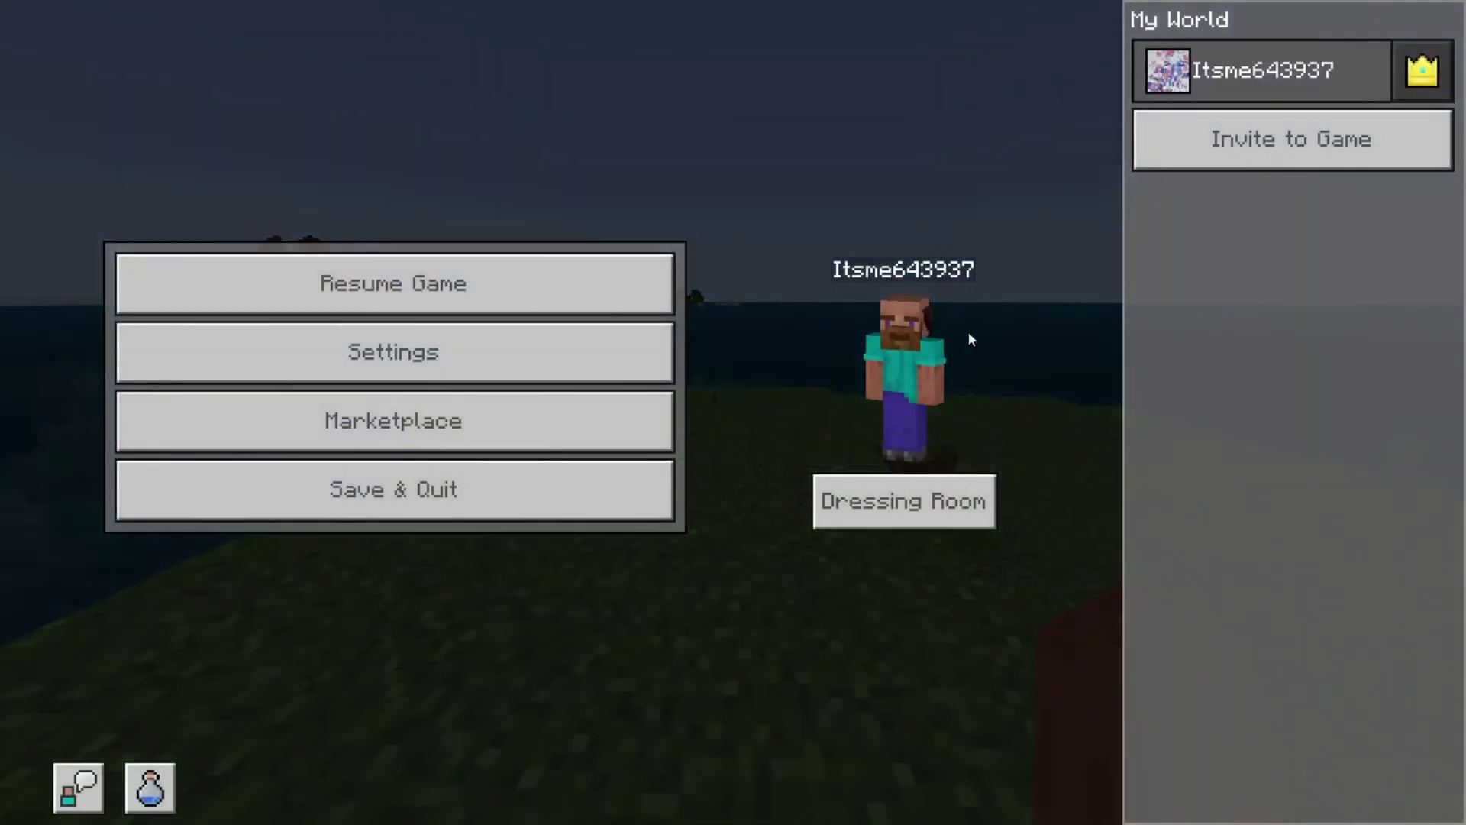
key("Escape")
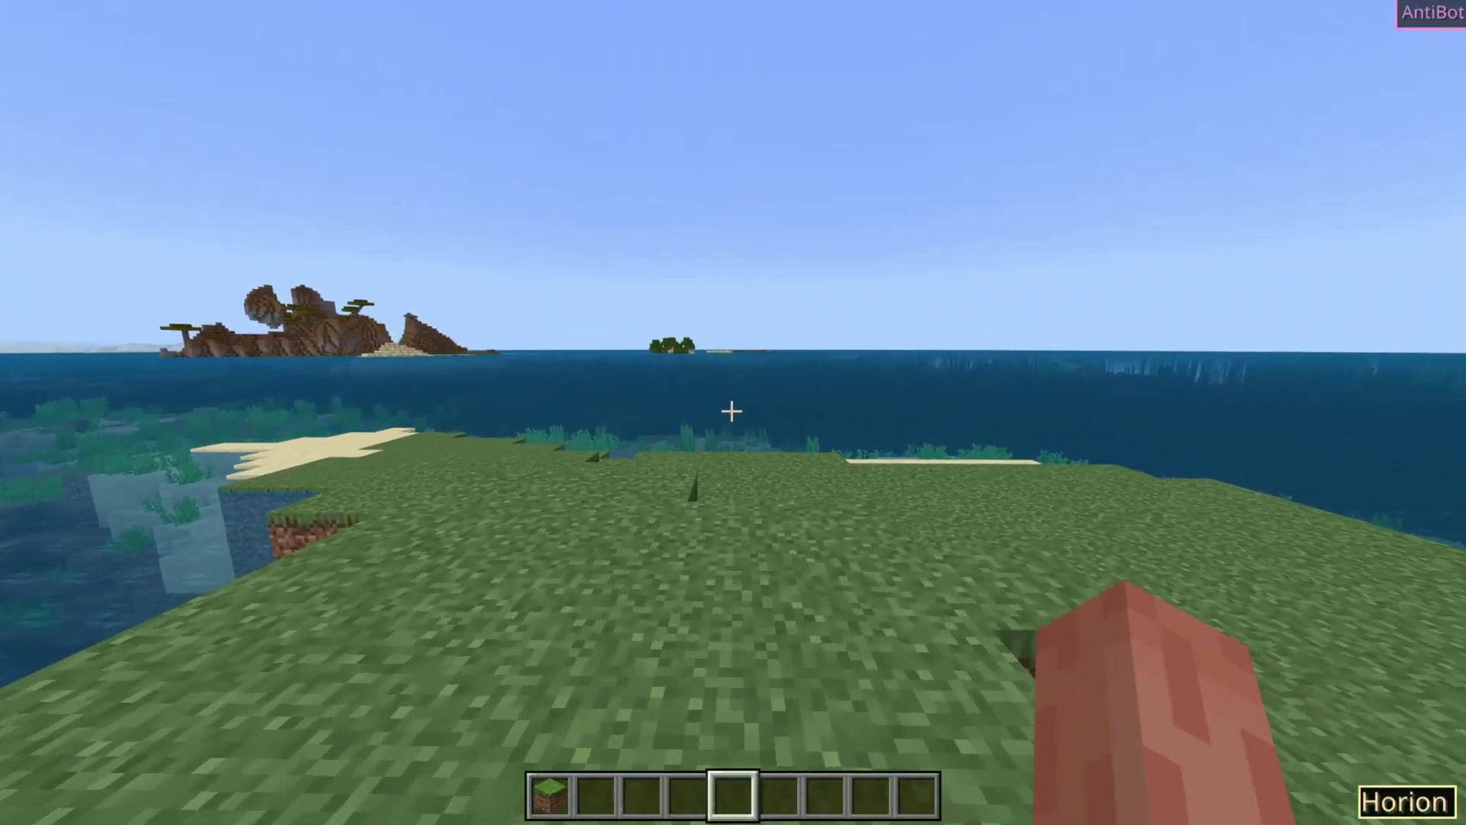
- Draft the chat command ".config save" and leave the chat without sending it
type(".config save")
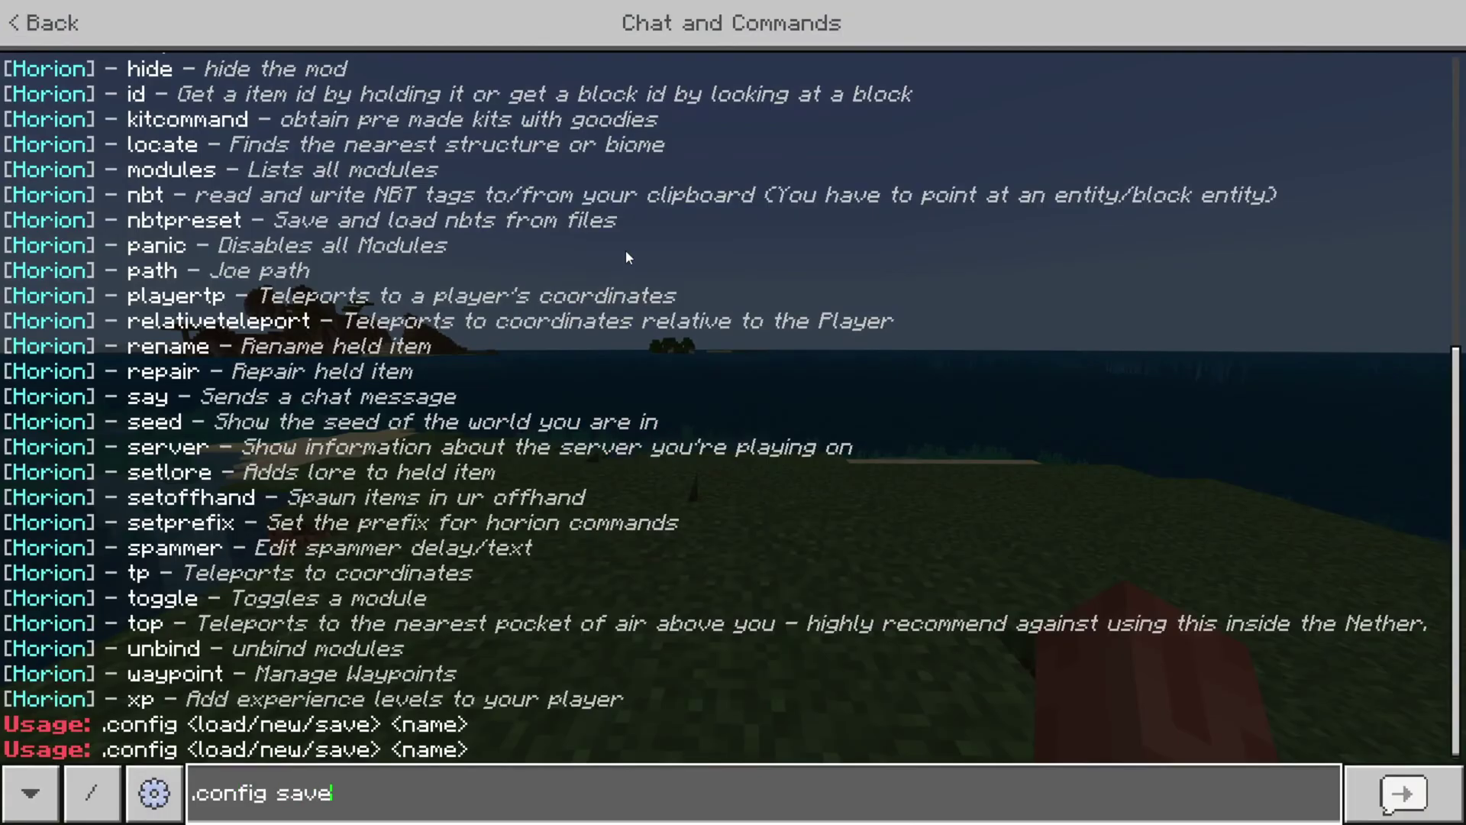
key("Escape")
- Switch to the front-facing third-person view and walk the character around the grassy island
key("F5")
key("F5")
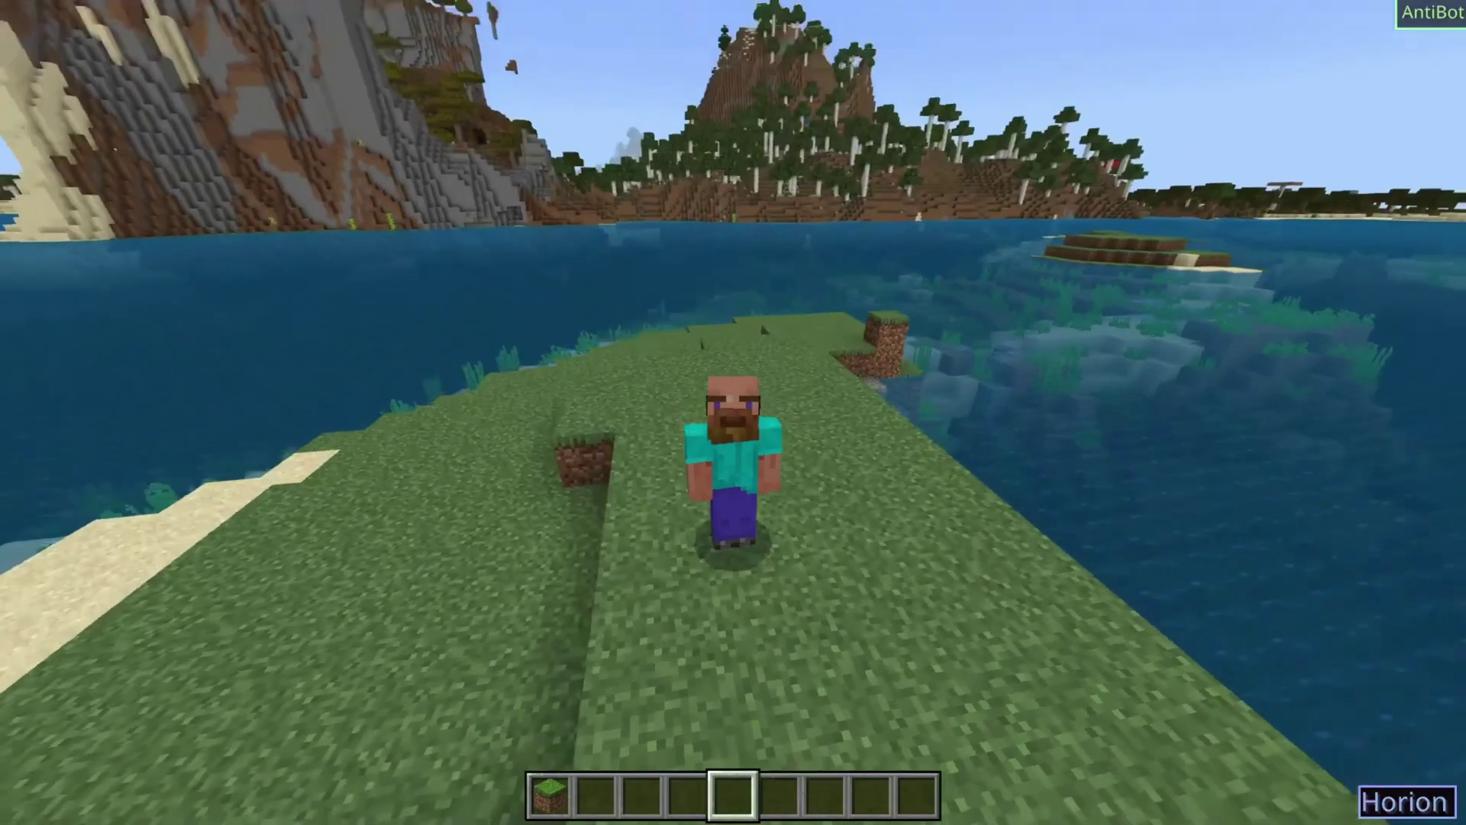
key("w")
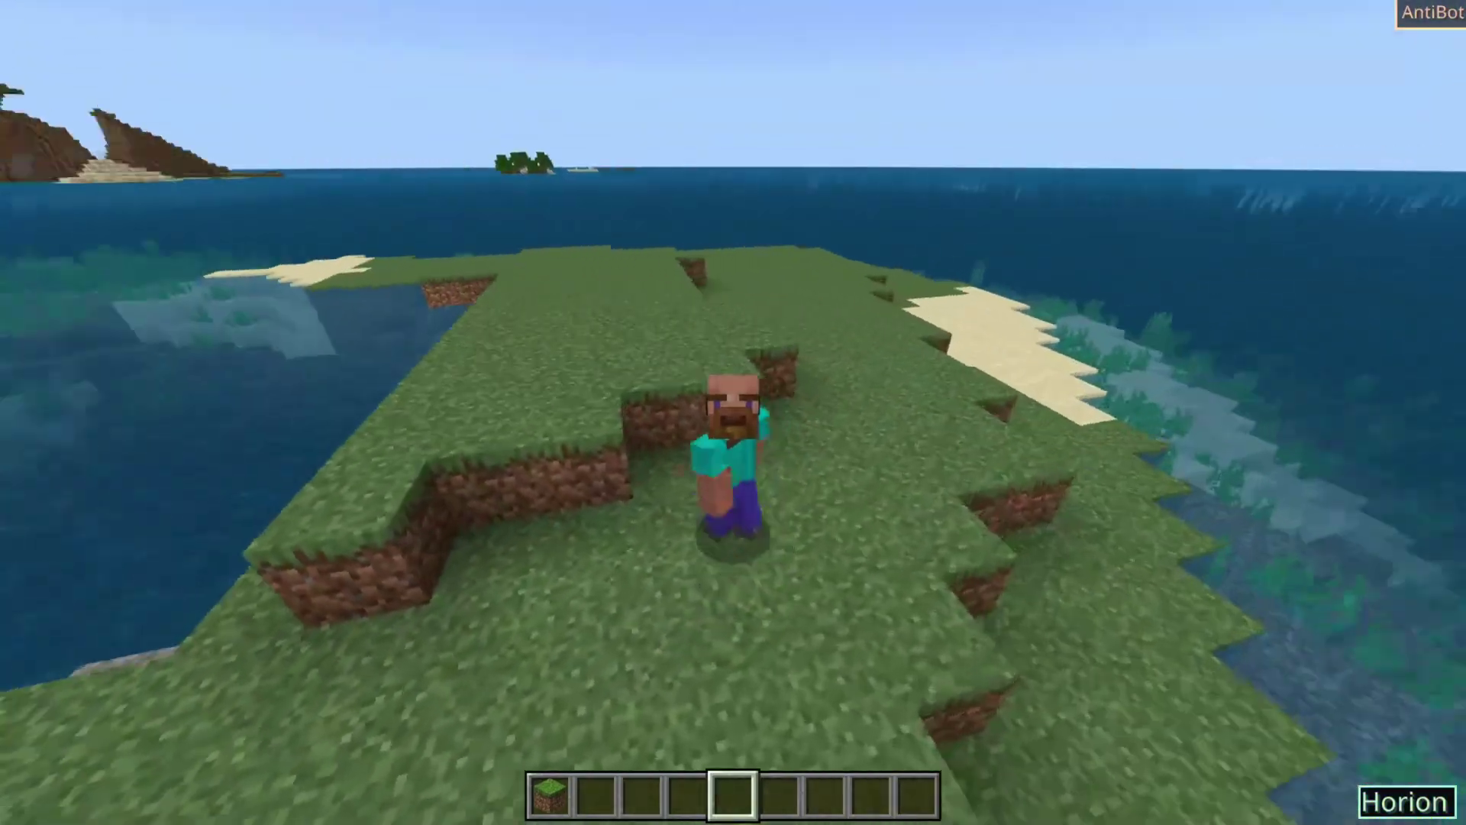
key("w")
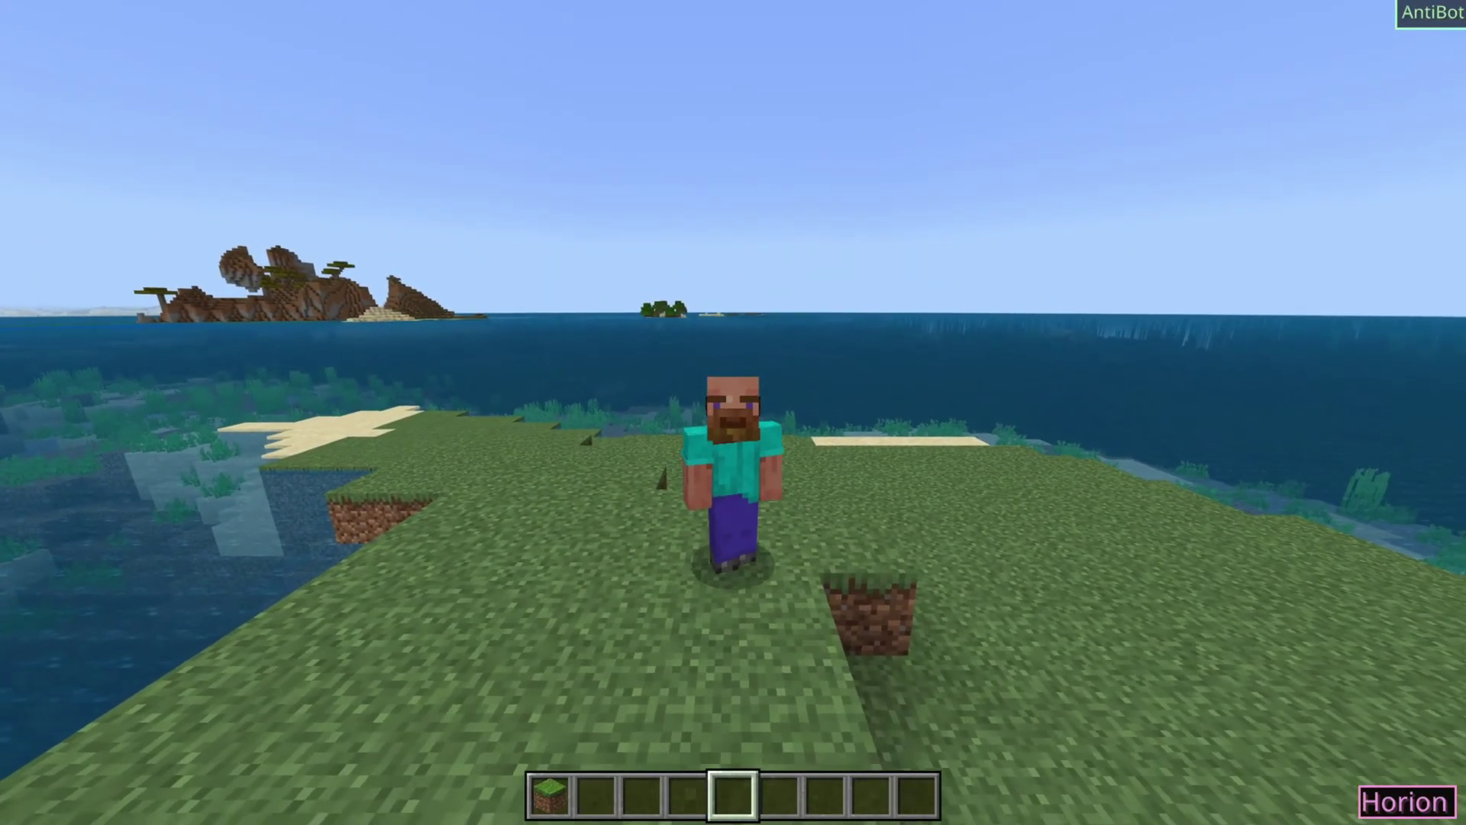
key("w")
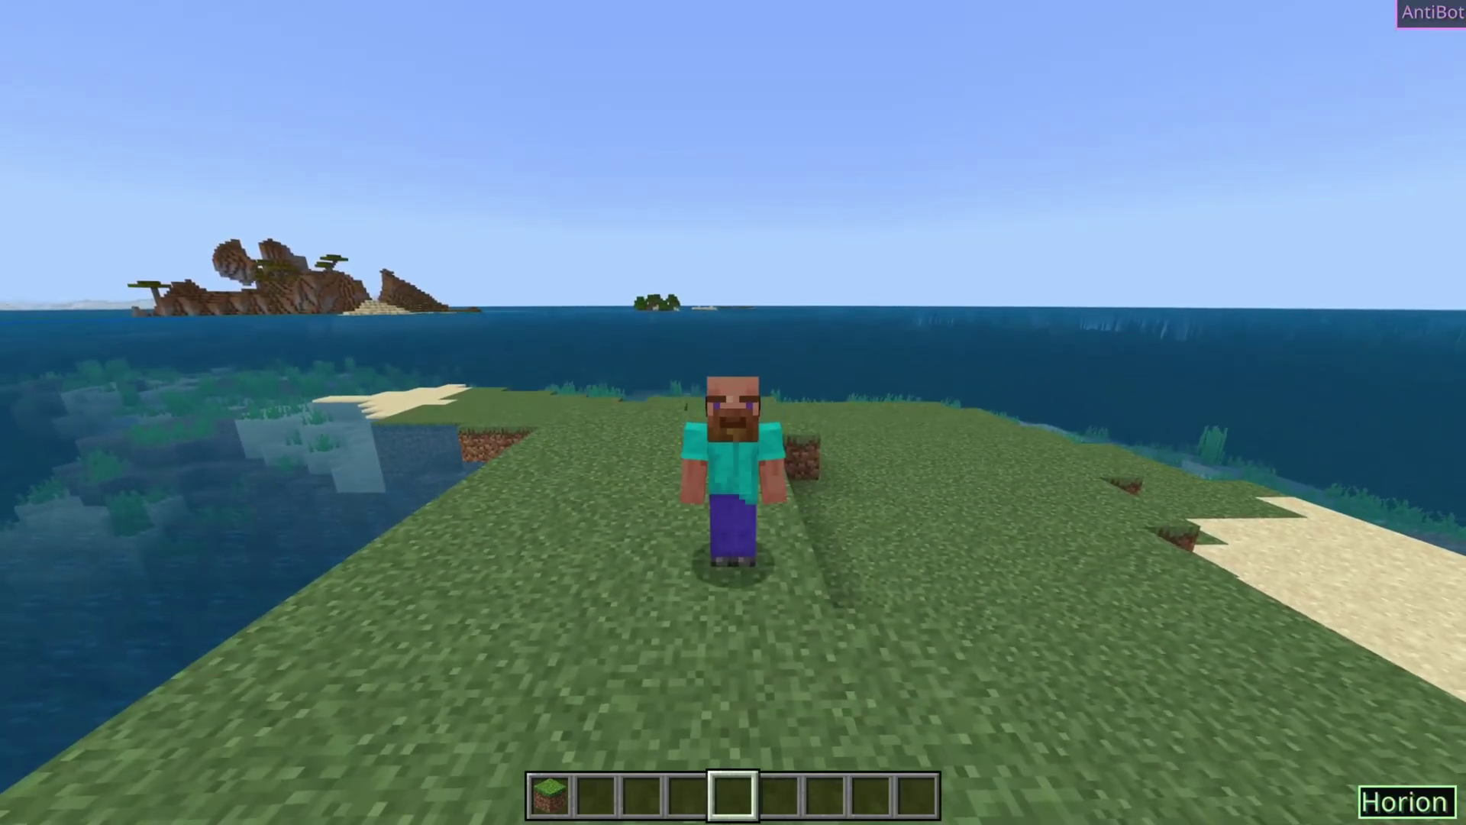